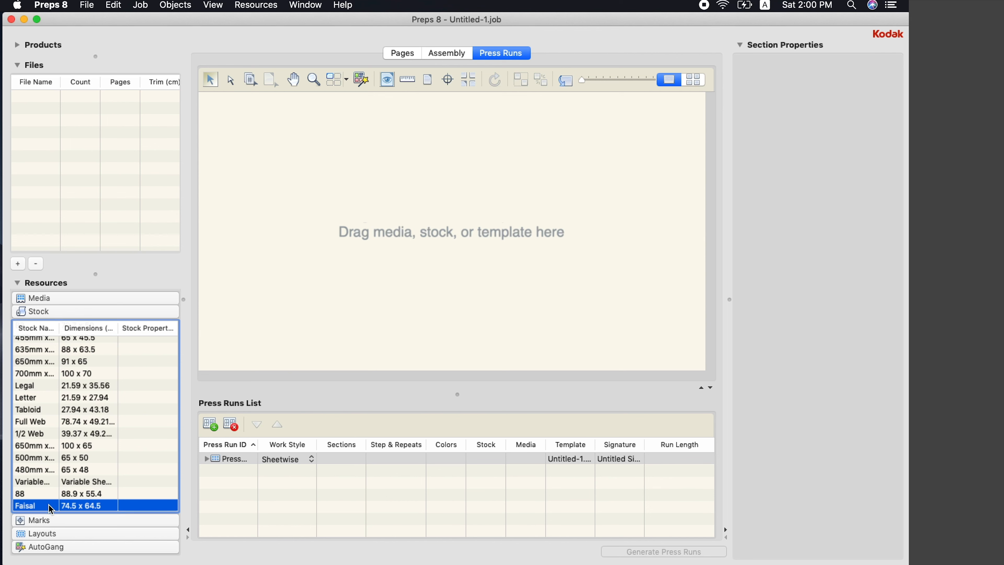
Place the Faisal stock (74.5 x 64.5 sheet) onto Press Run 1
left_click_drag(48, 505, 326, 352)
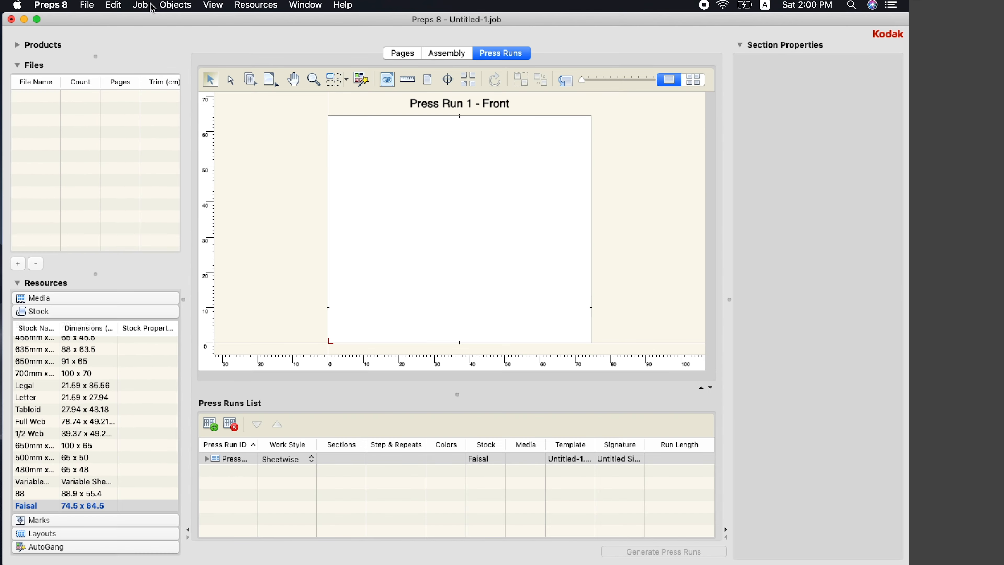
left_click(142, 5)
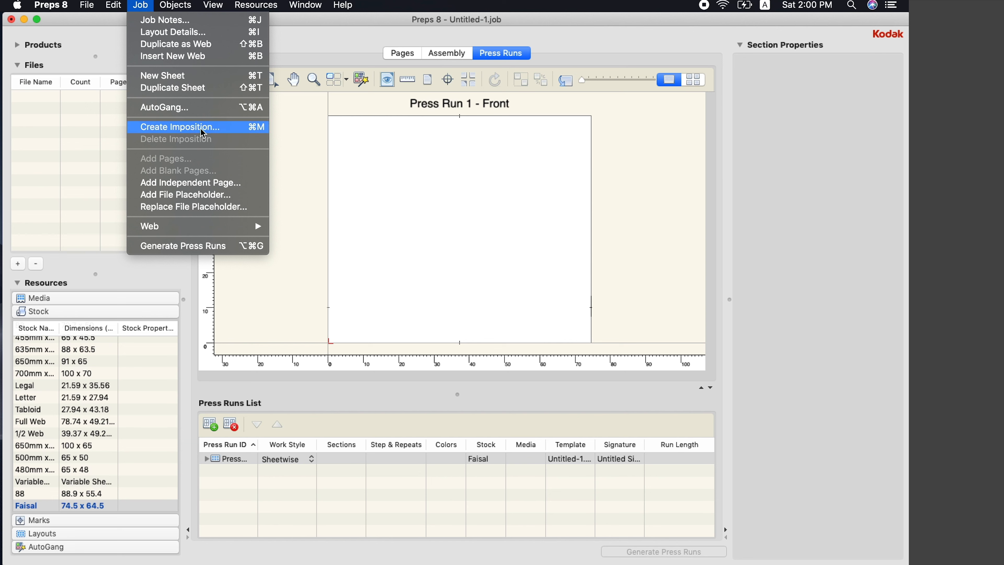
Create an imposition with a 17 x 24 cm finished page, imposed 4 across by 2 down
left_click(188, 127)
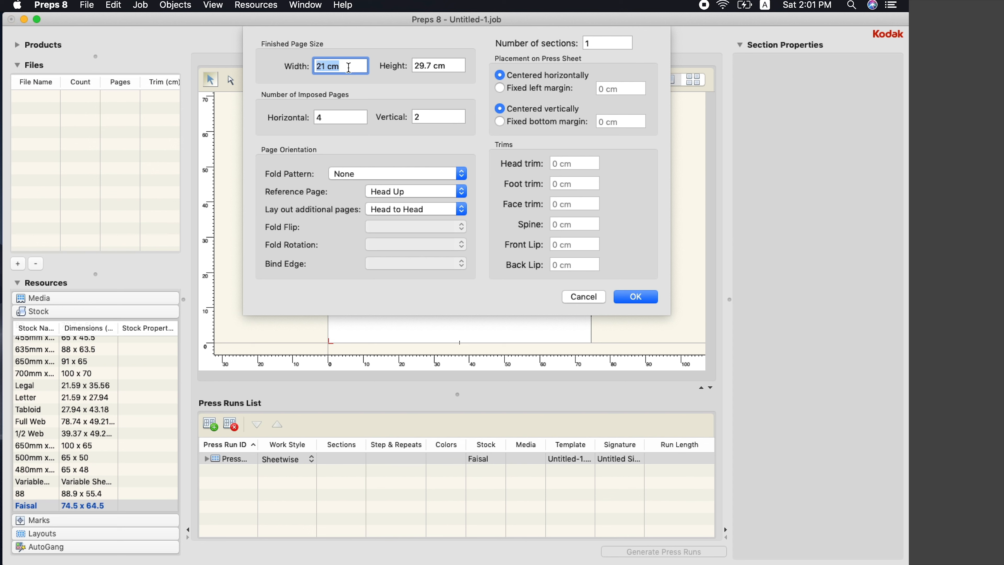
type("17")
key("Tab")
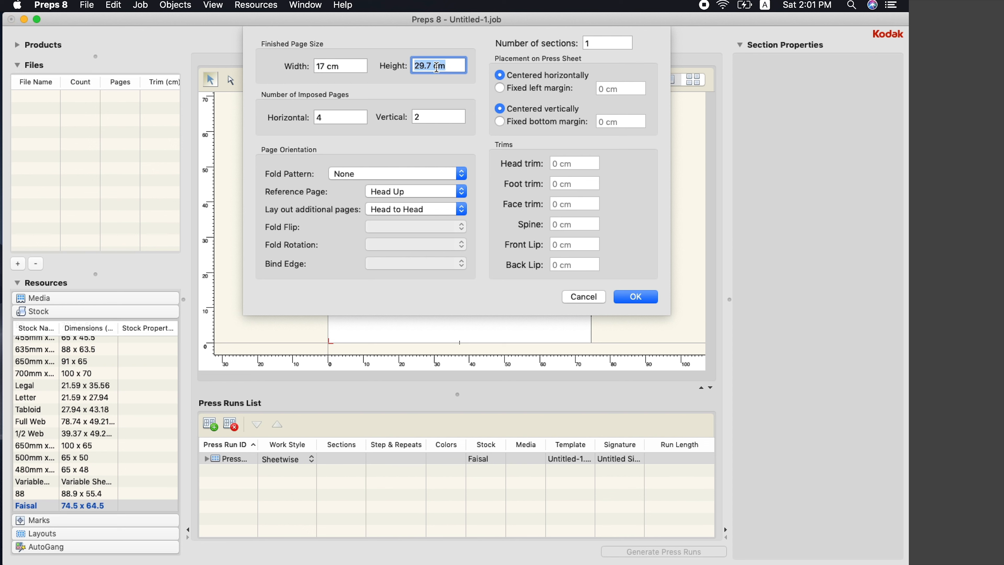
type("24")
key("Tab")
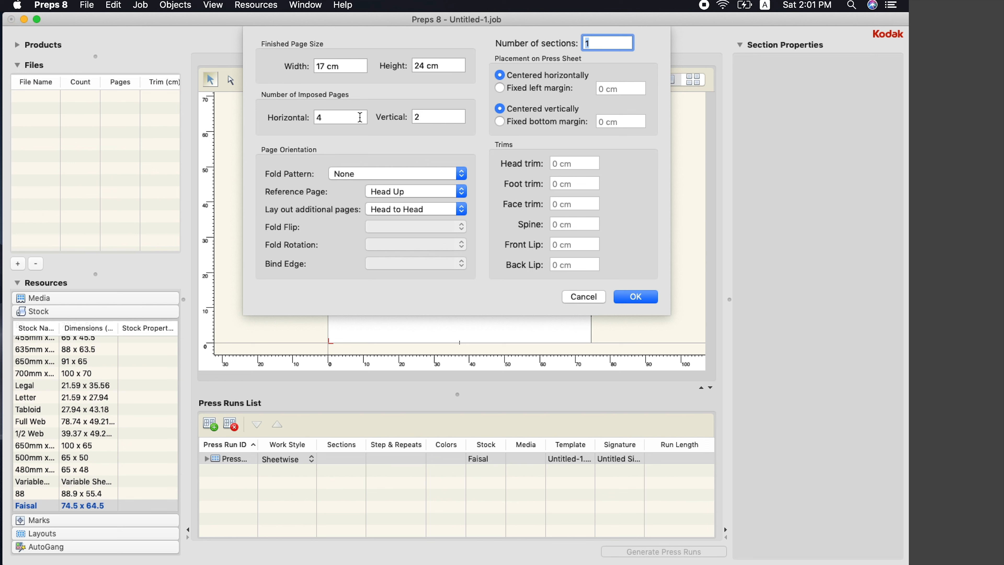
double_click(322, 117)
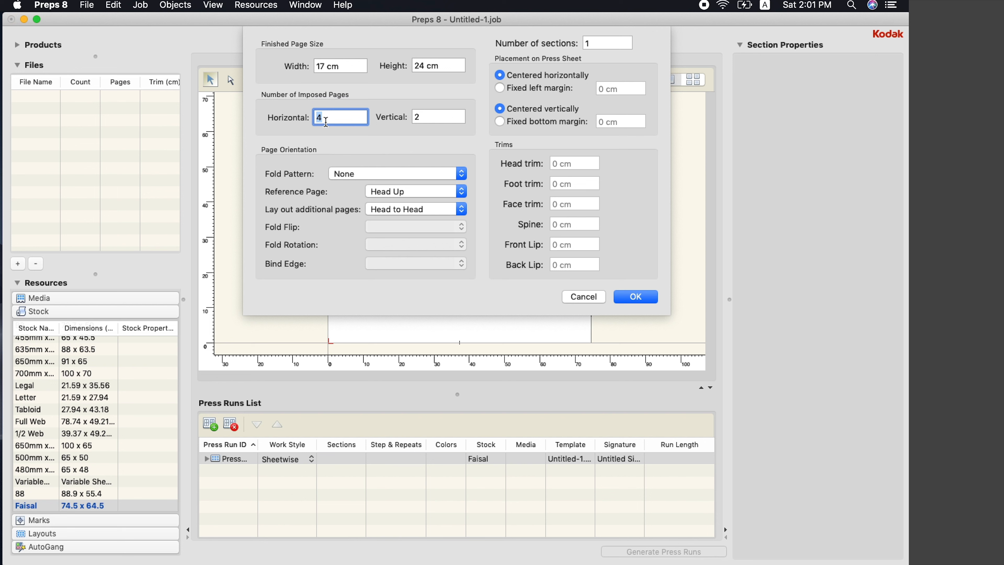
double_click(432, 121)
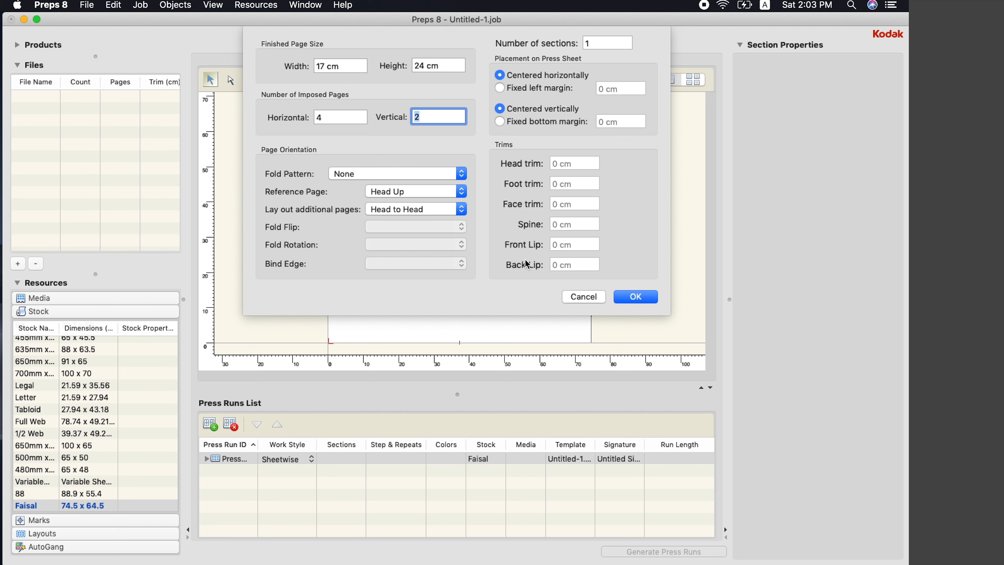
Accept the 17 x 24 cm, 4 x 2 imposition settings
left_click(639, 296)
Review the eight-slot 4 x 2 sheet and switch to the Page Numbering tool
left_click(623, 297)
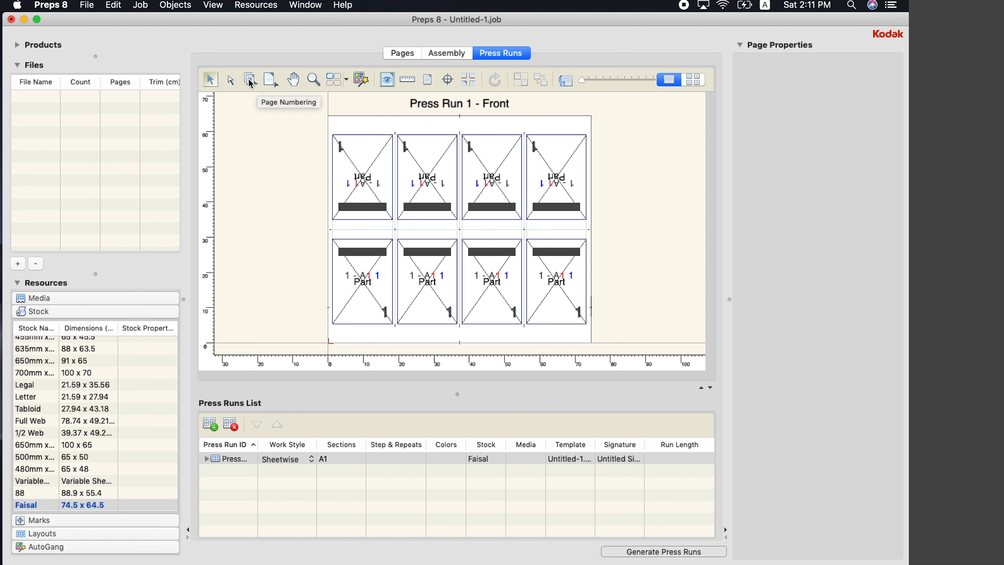
left_click(250, 80)
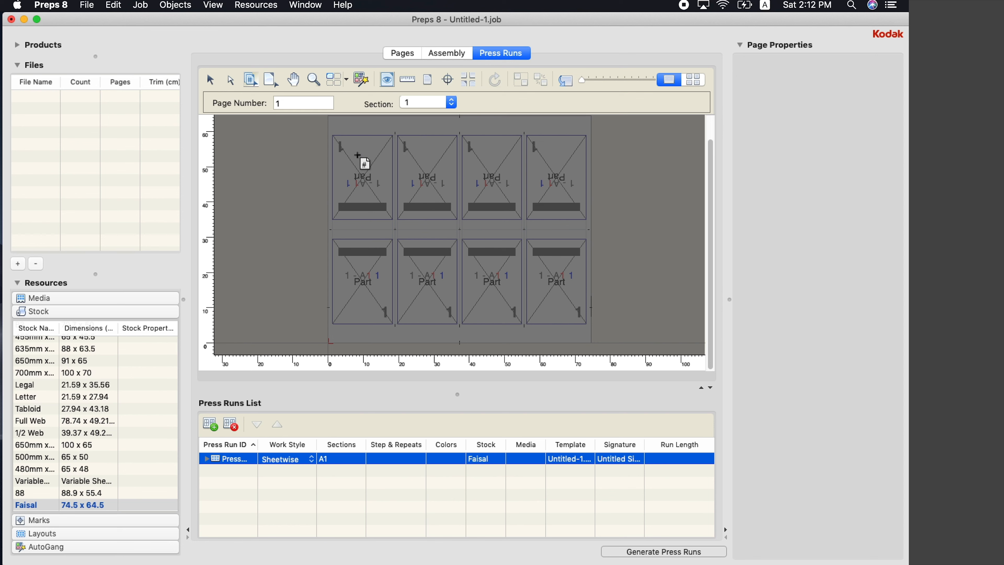
Number the front-sheet slots 12, 5, 8, 9 on top and 13, 4, 1, 16 below
left_click(492, 280)
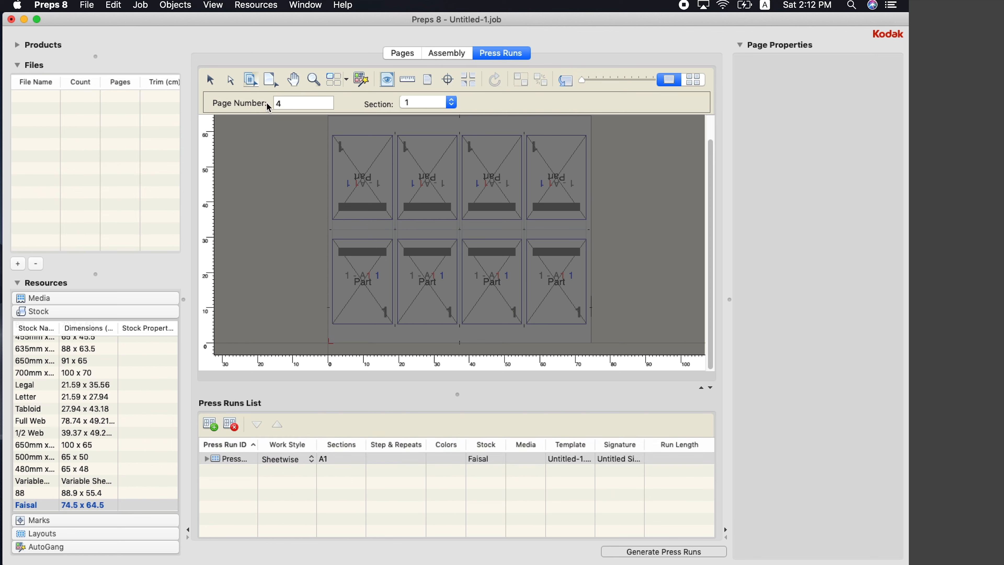
left_click(437, 274)
left_click(425, 173)
left_click(489, 154)
left_click(559, 178)
left_click(357, 167)
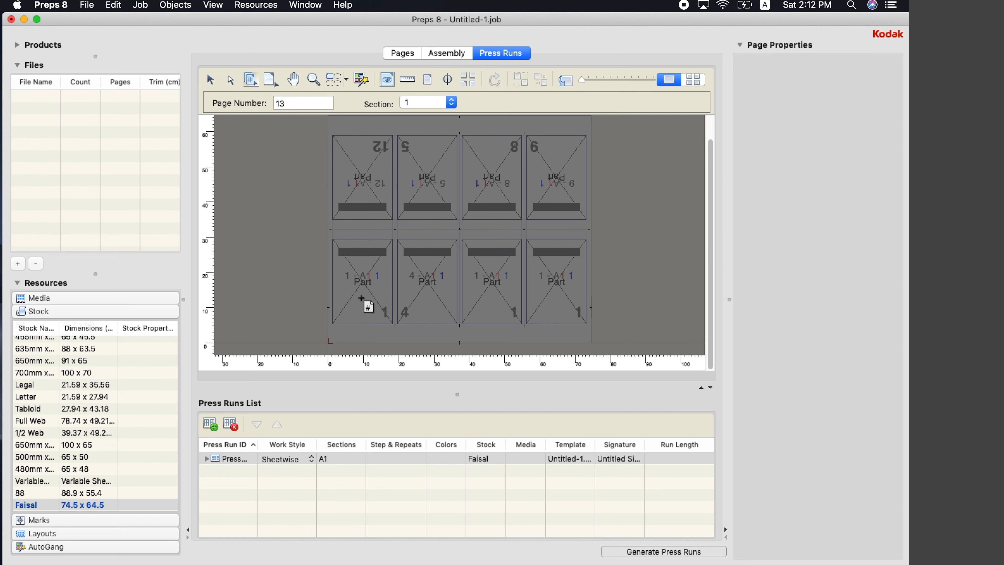
left_click(357, 282)
left_click(568, 283)
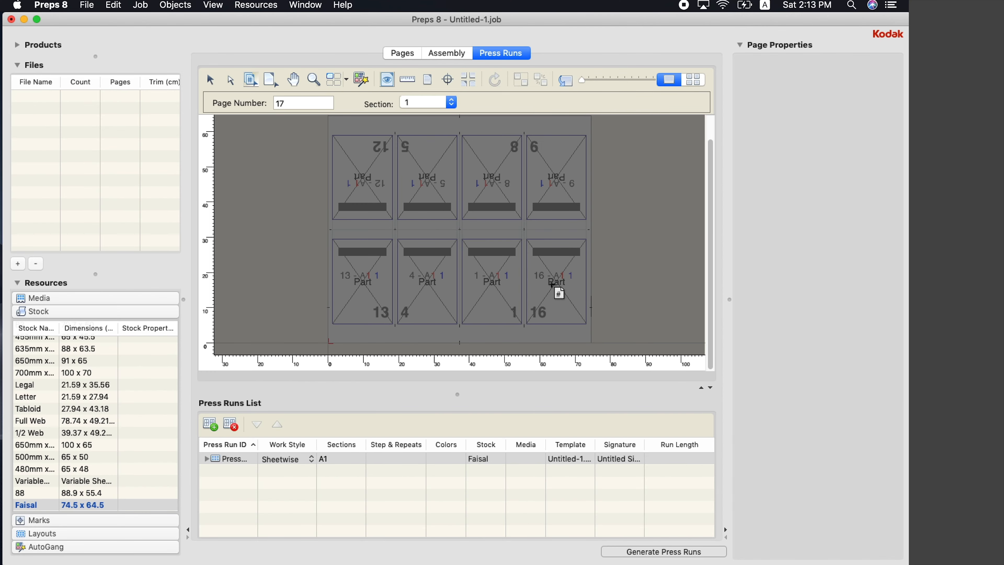
left_click(211, 79)
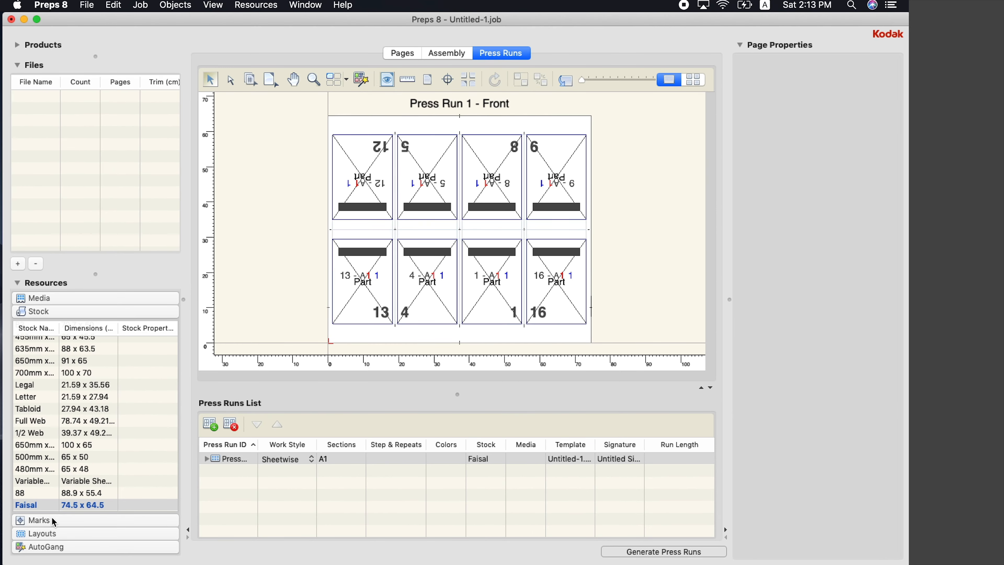
Drag the Sample Group marks set from Resources onto Press Run 1's front sheet
left_click(58, 511)
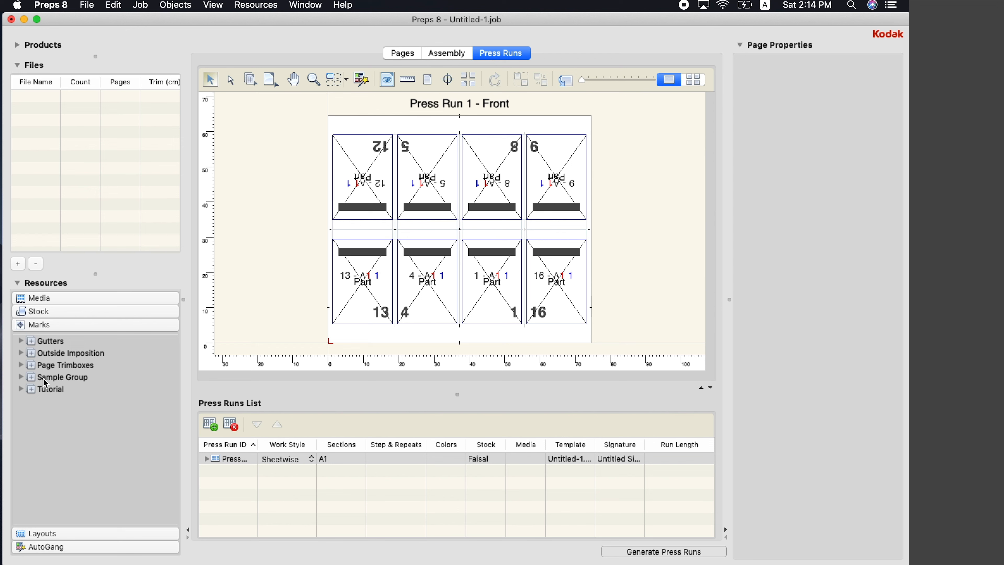
left_click(22, 375)
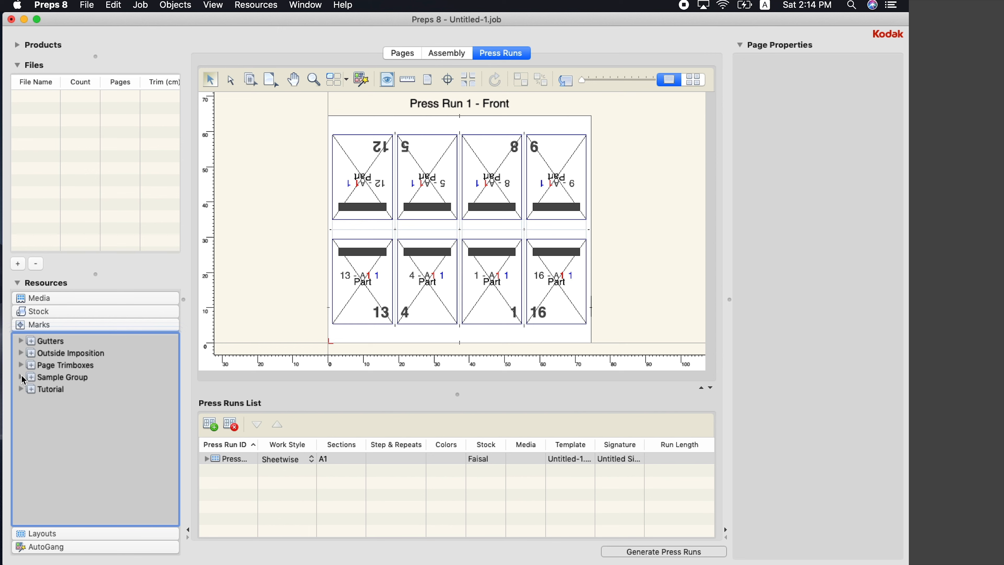
left_click(71, 376)
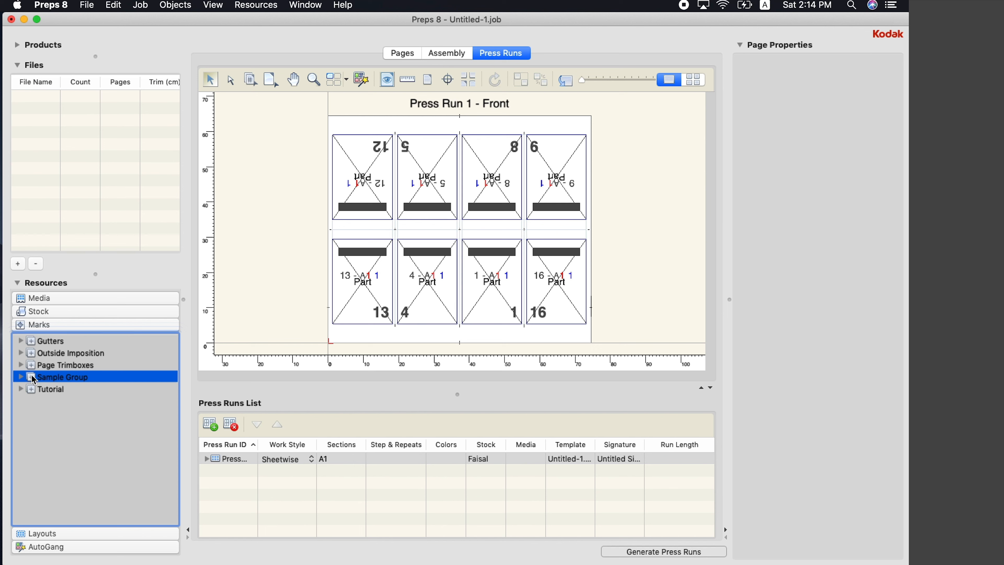
left_click_drag(32, 375, 496, 259)
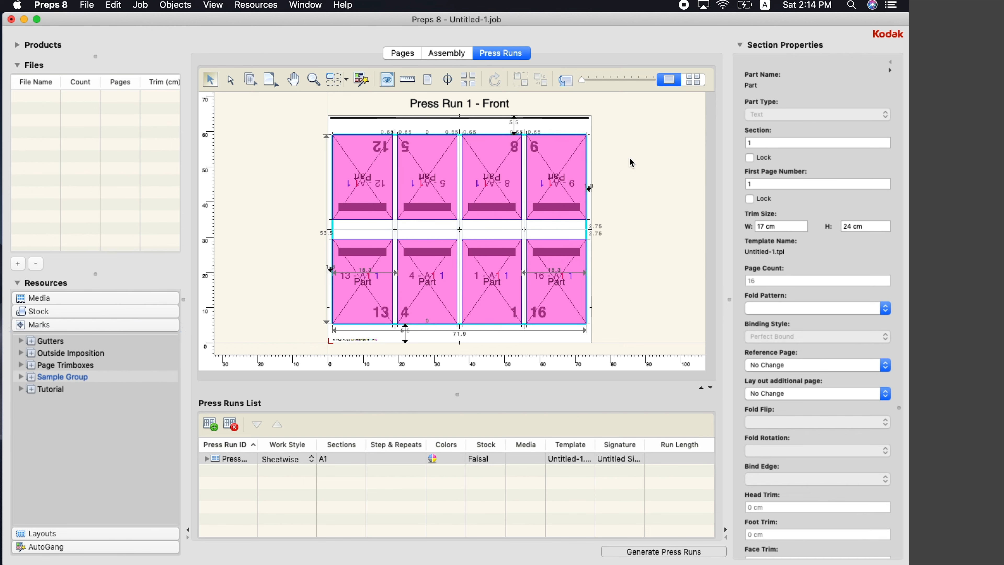
left_click(618, 141)
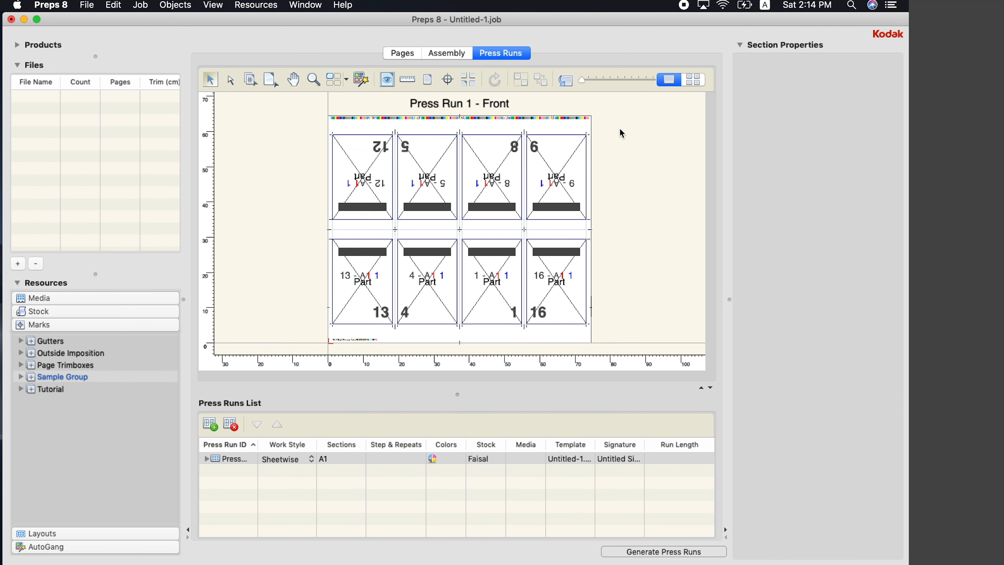
left_click(315, 80)
left_click_drag(573, 113, 676, 192)
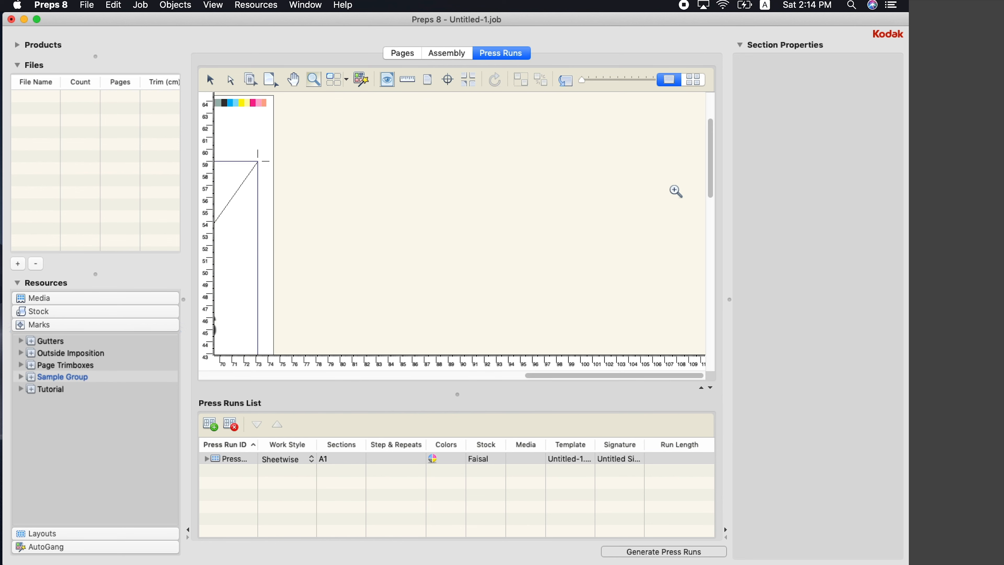
left_click(333, 213)
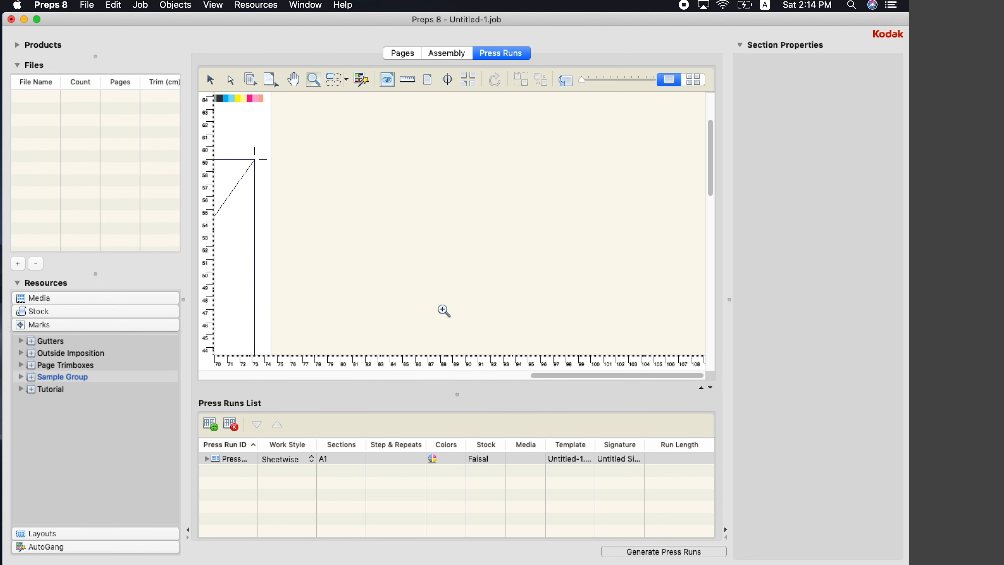
left_click_drag(543, 376, 254, 325)
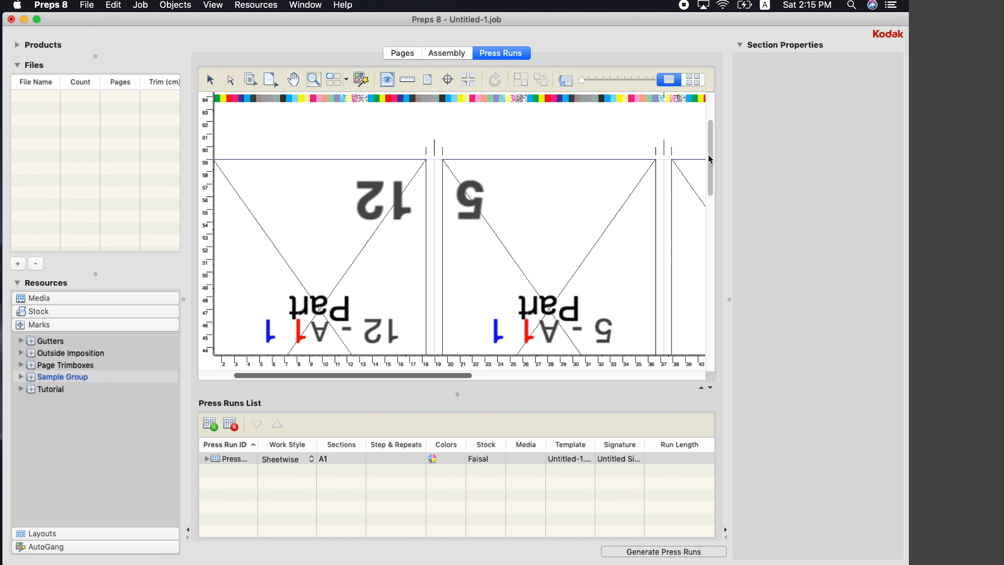
left_click_drag(709, 154, 723, 315)
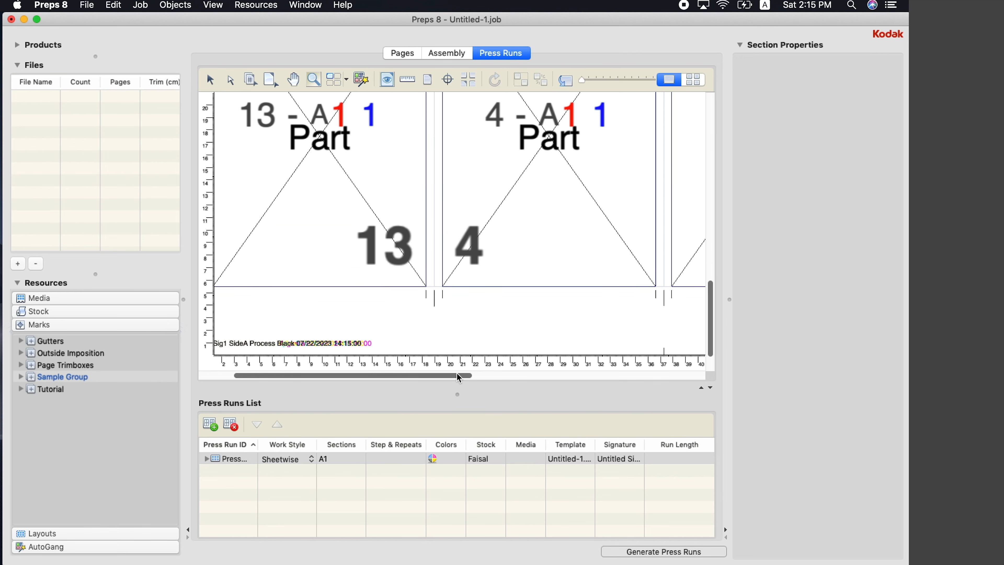
left_click_drag(458, 376, 425, 376)
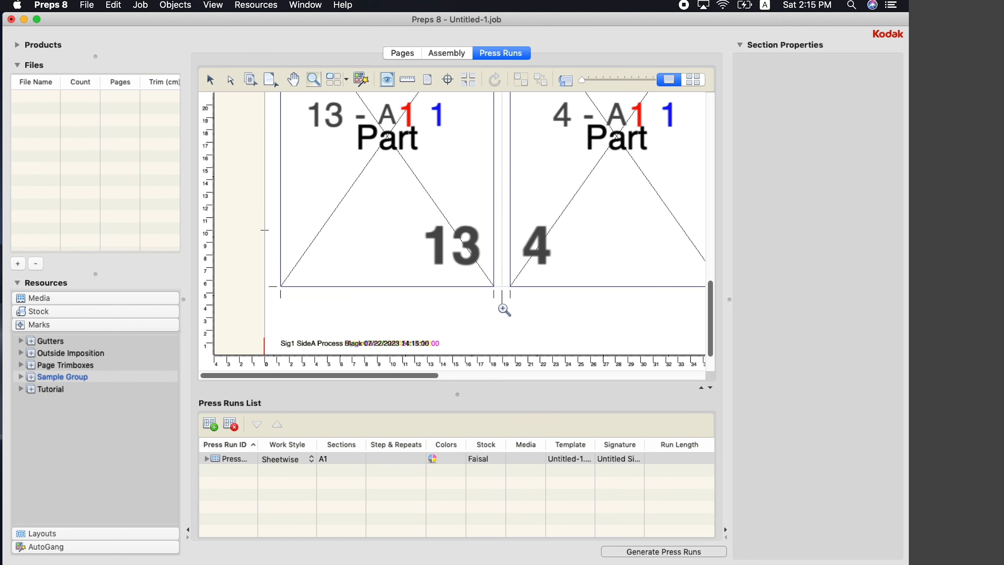
left_click(537, 317, "alt")
left_click(537, 317, "alt")
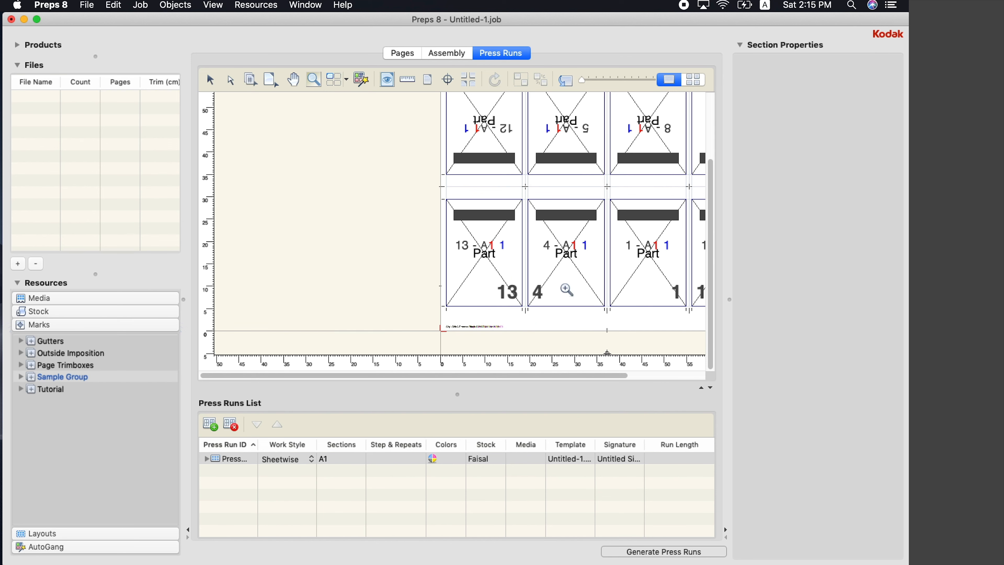
left_click(622, 215, "alt")
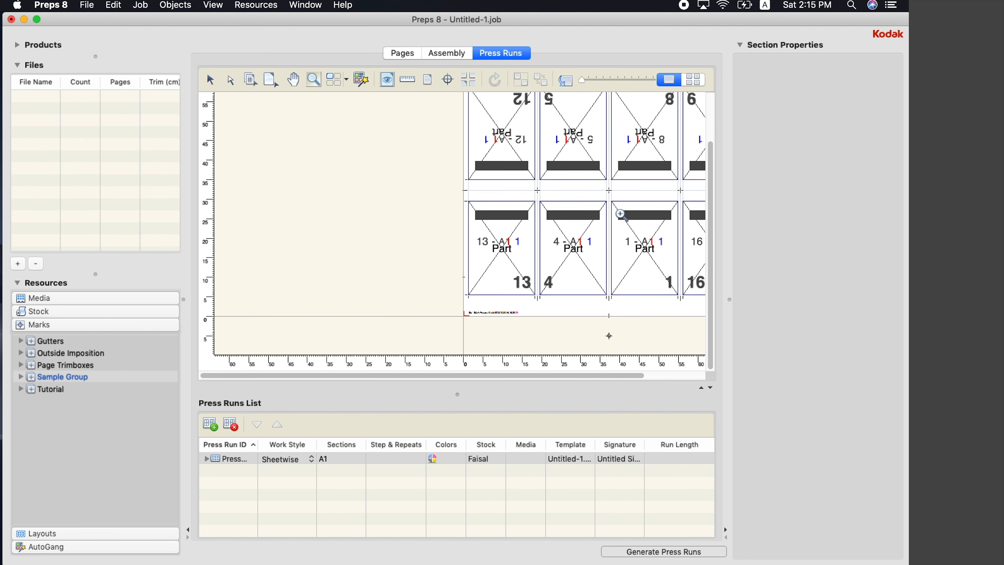
left_click(622, 215, "alt")
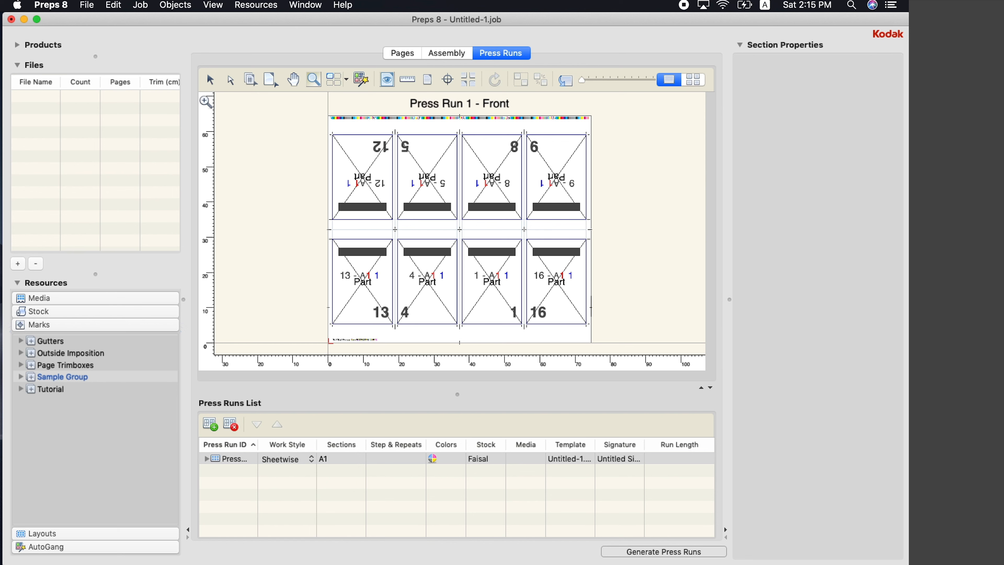
left_click(210, 80)
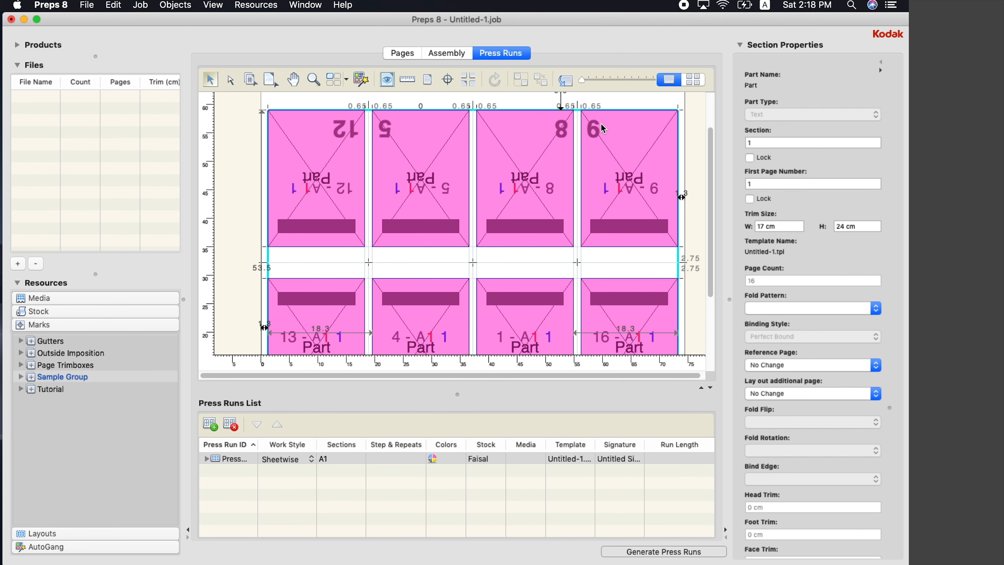
Set both gutters between pages 8 and 6 to 0
scroll(604, 128, "down", 2)
scroll(604, 129, "up", 3)
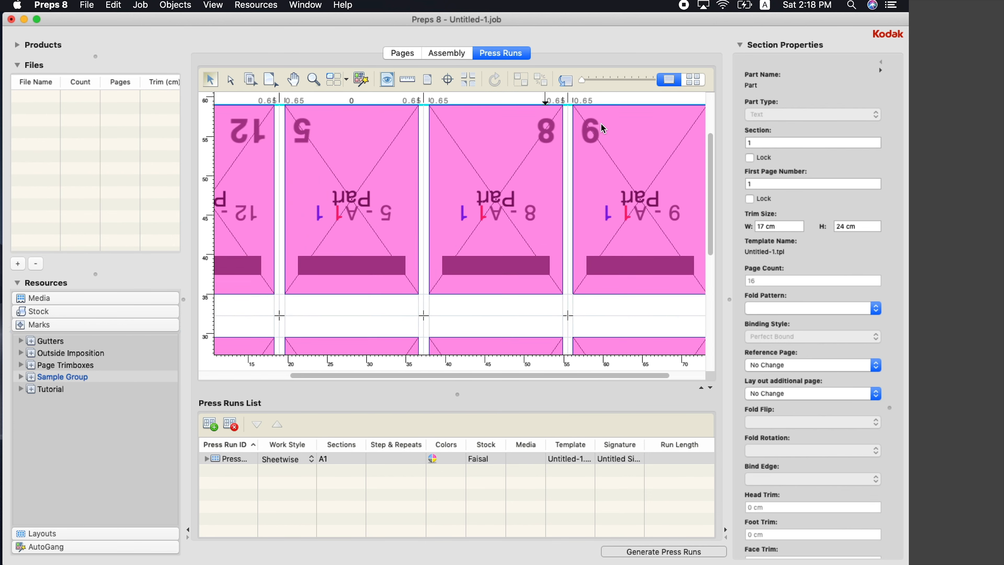
double_click(587, 99)
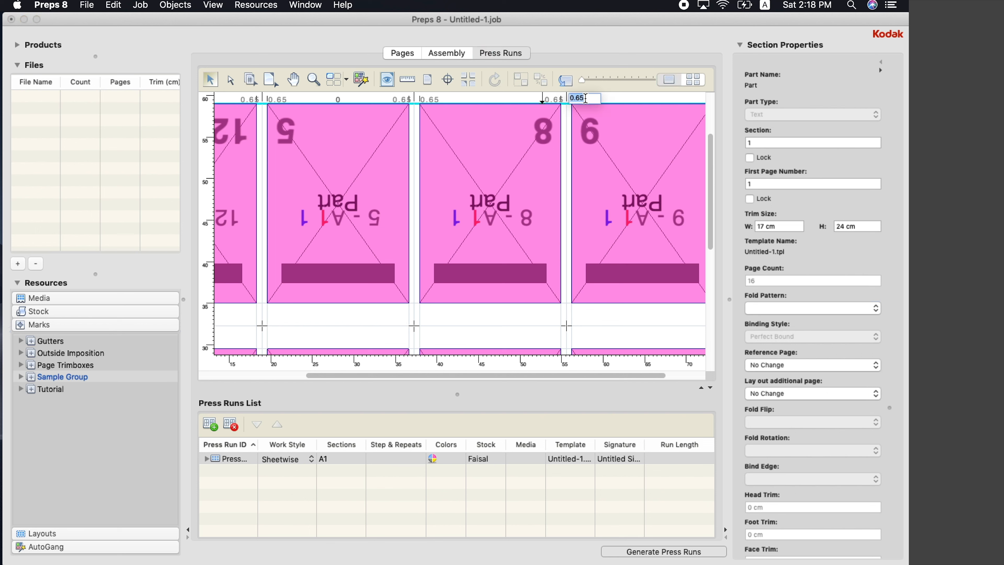
type("0")
key("Return")
double_click(548, 99)
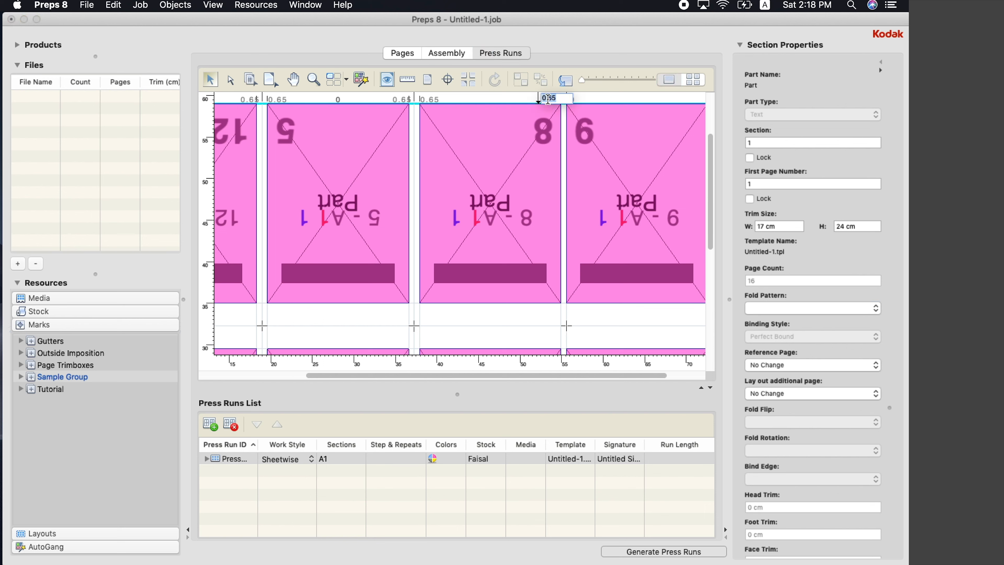
type("0")
key("Return")
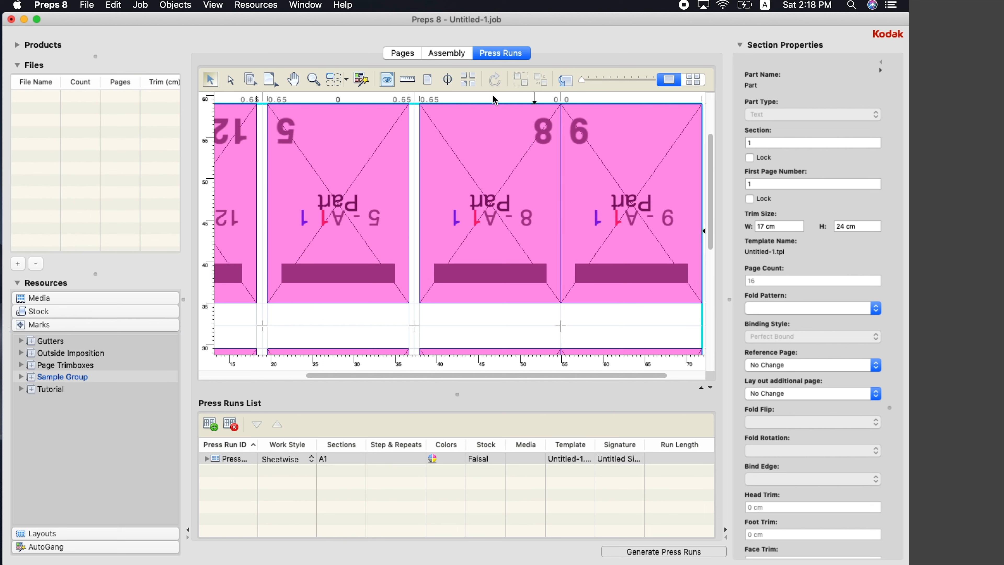
Set the gutters between pages 5 and 8 to 0.5 on each side
double_click(425, 101)
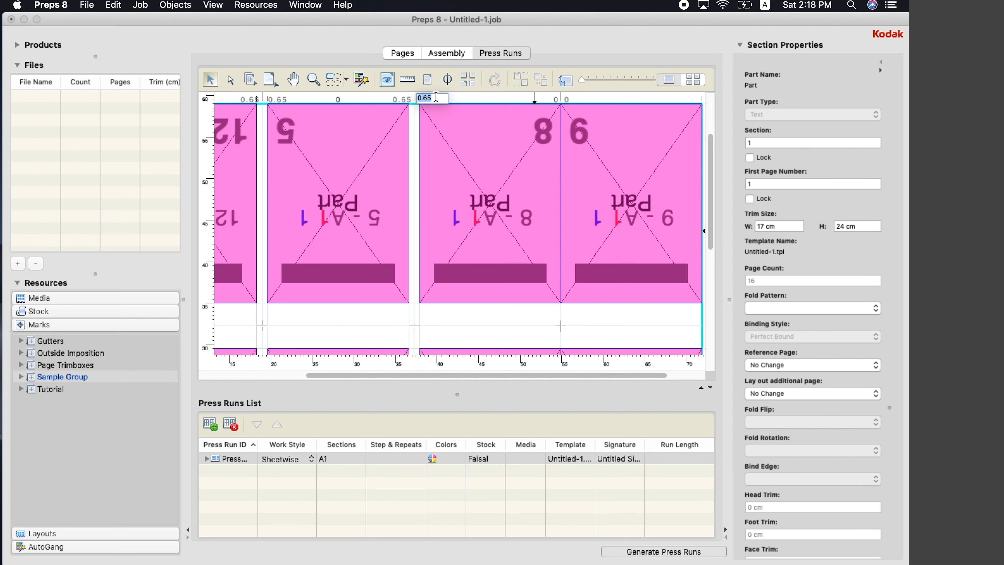
type(".5")
key("Return")
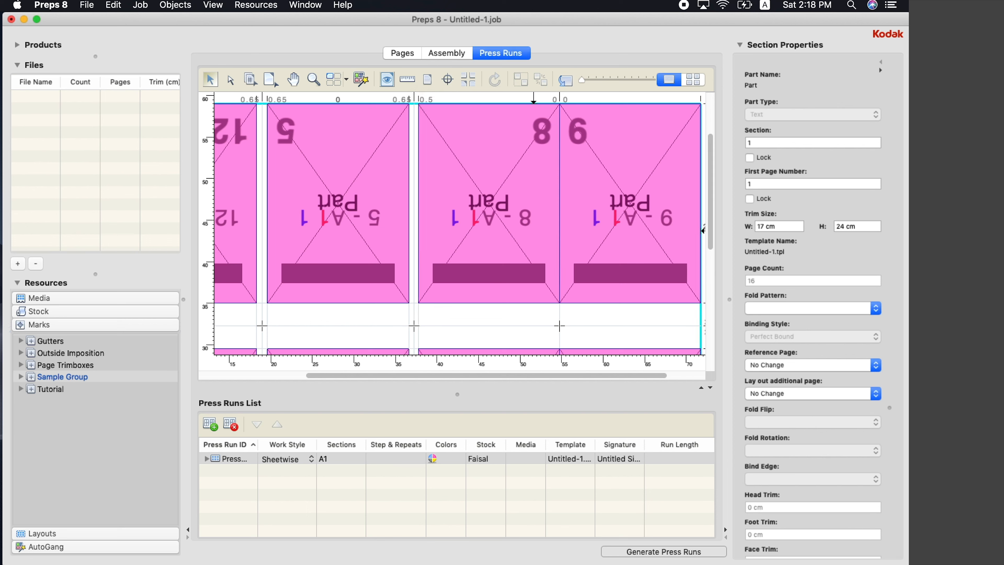
double_click(400, 99)
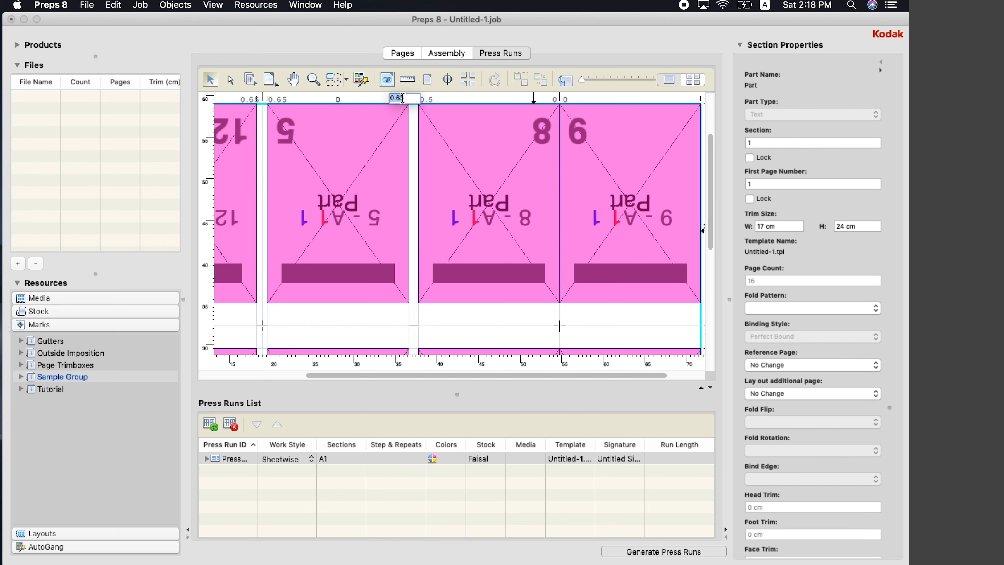
type(".5")
key("Return")
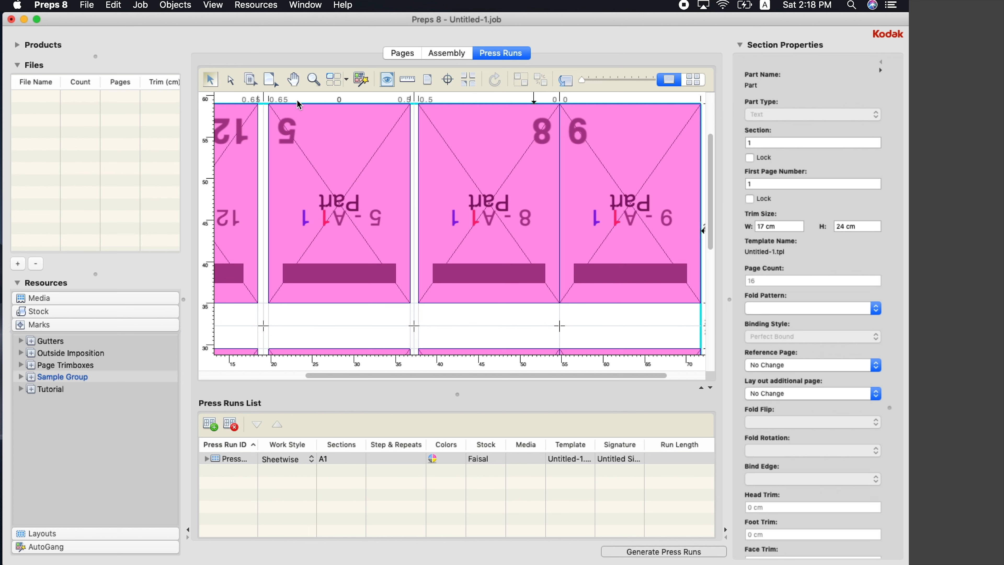
Set both gutters between pages 12 and 5 to 0
double_click(285, 98)
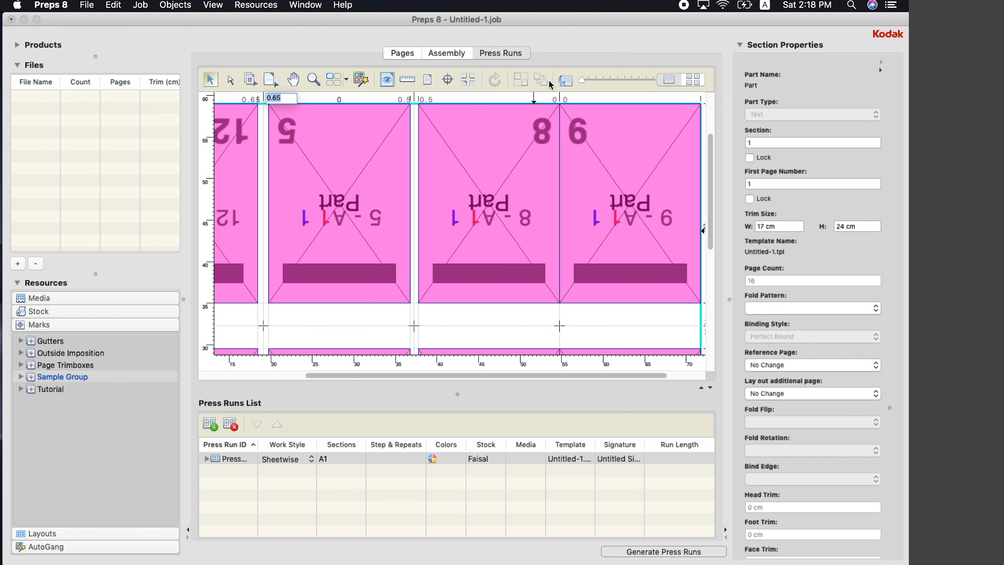
type("0")
key("Return")
double_click(255, 99)
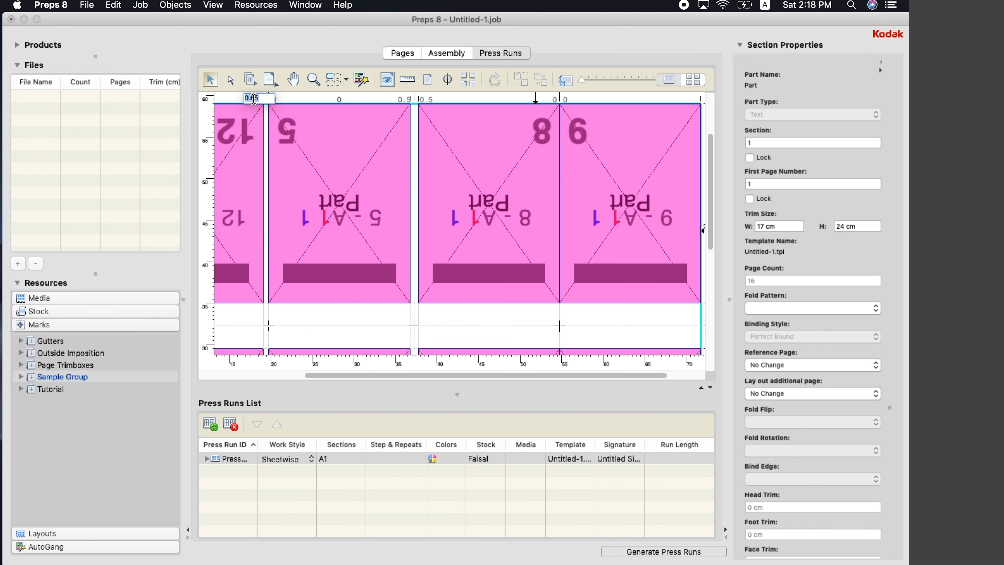
type("0")
key("Return")
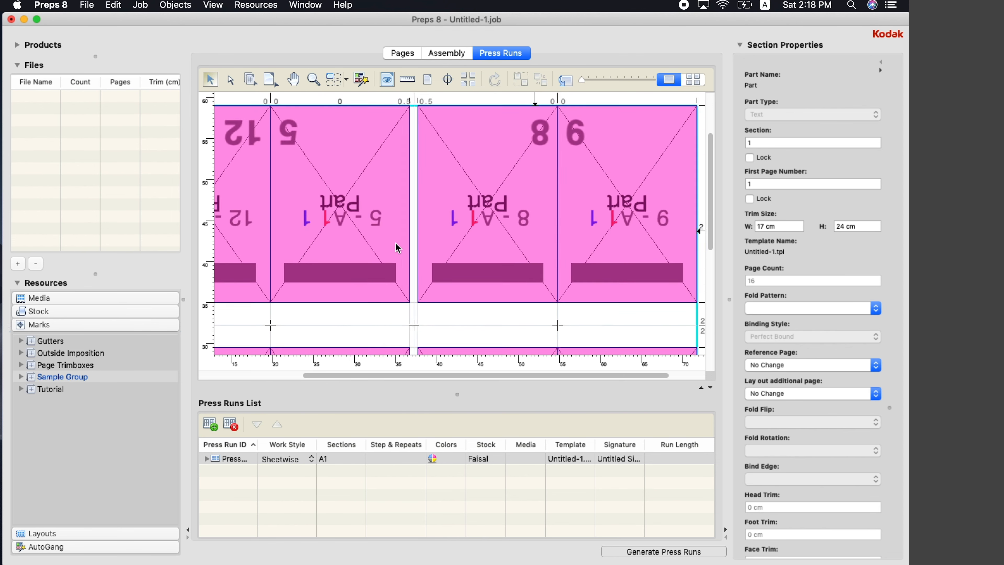
Change the spacing below the top row and above the bottom row from 2.75 to 0.5 cm
scroll(398, 248, "down", 3)
scroll(398, 248, "up", 1)
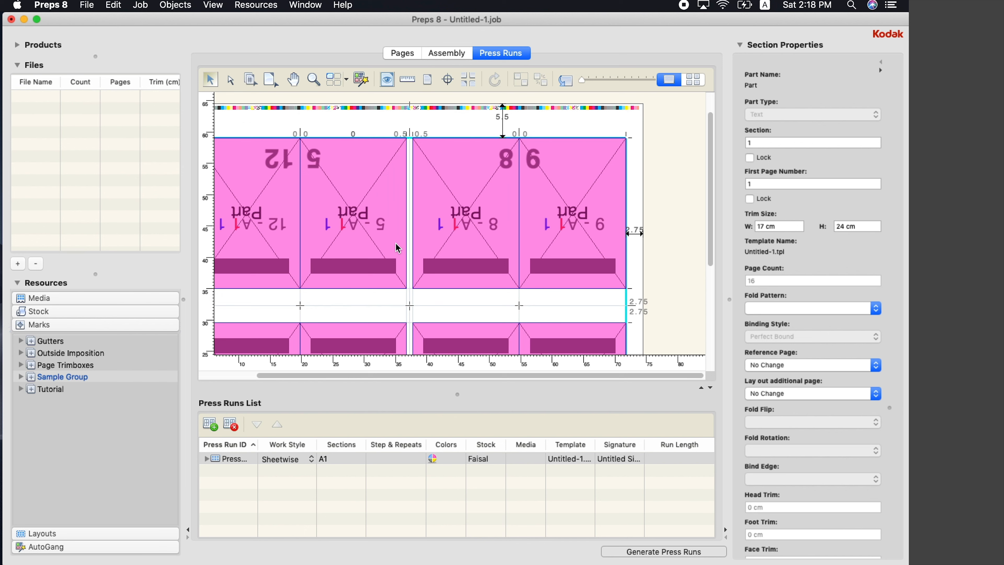
double_click(639, 302)
type(".")
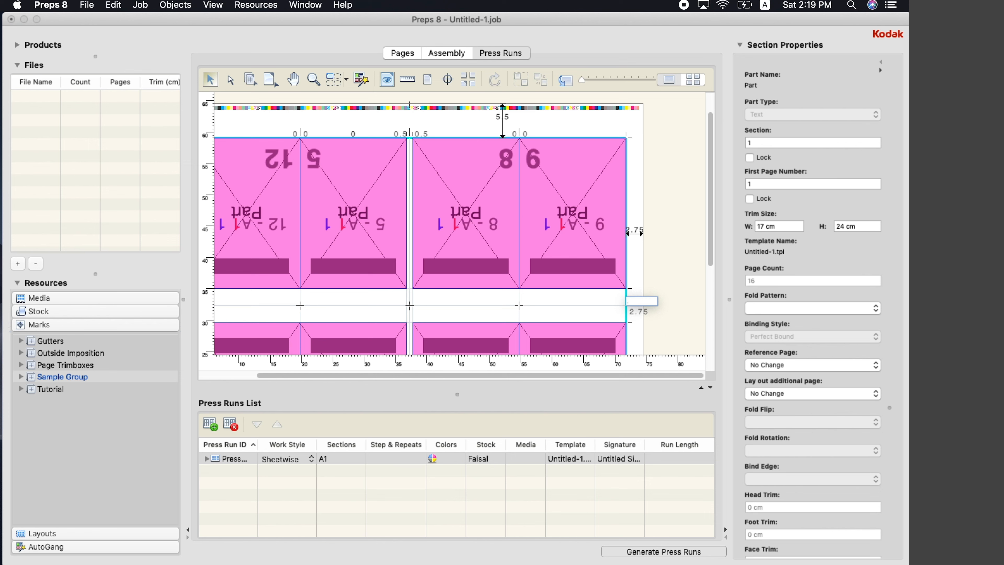
type("75")
key("Return")
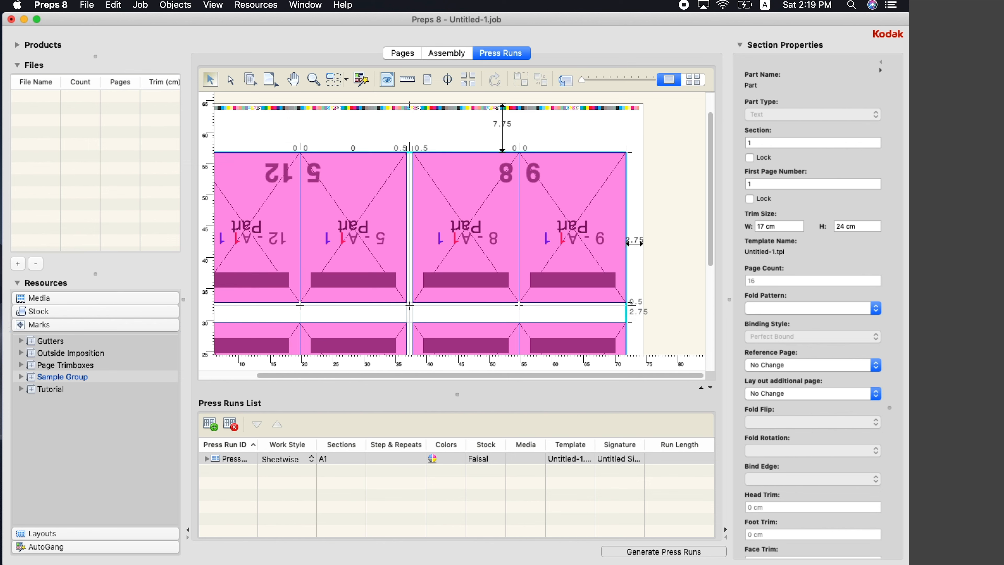
double_click(637, 311)
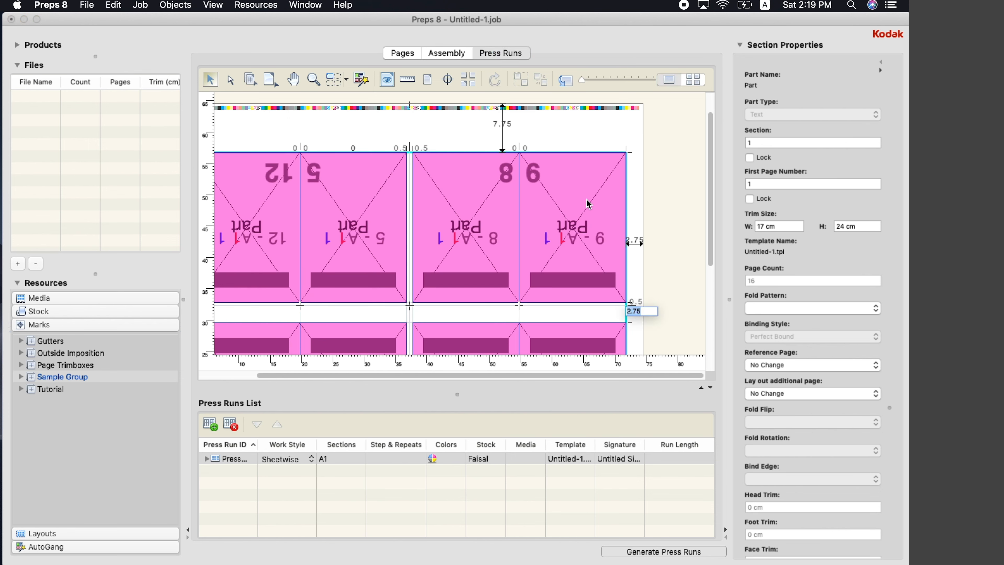
type(".")
key("Return")
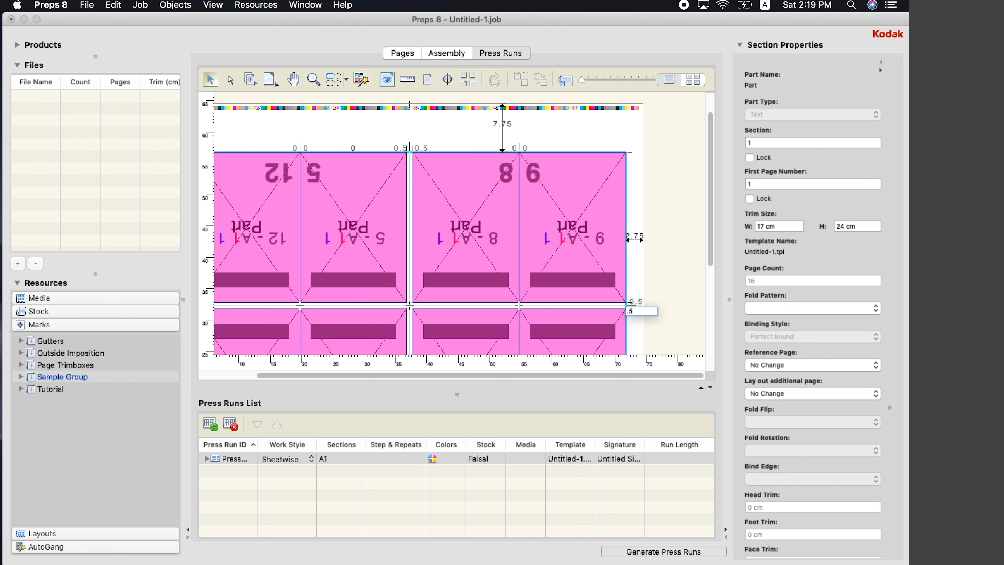
scroll(483, 252, "down", 4)
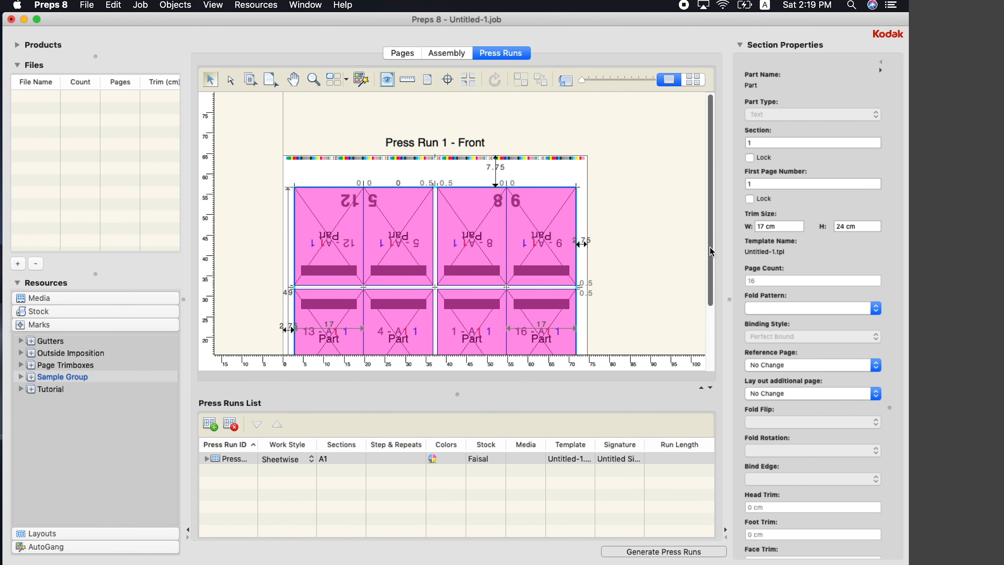
left_click_drag(710, 247, 721, 293)
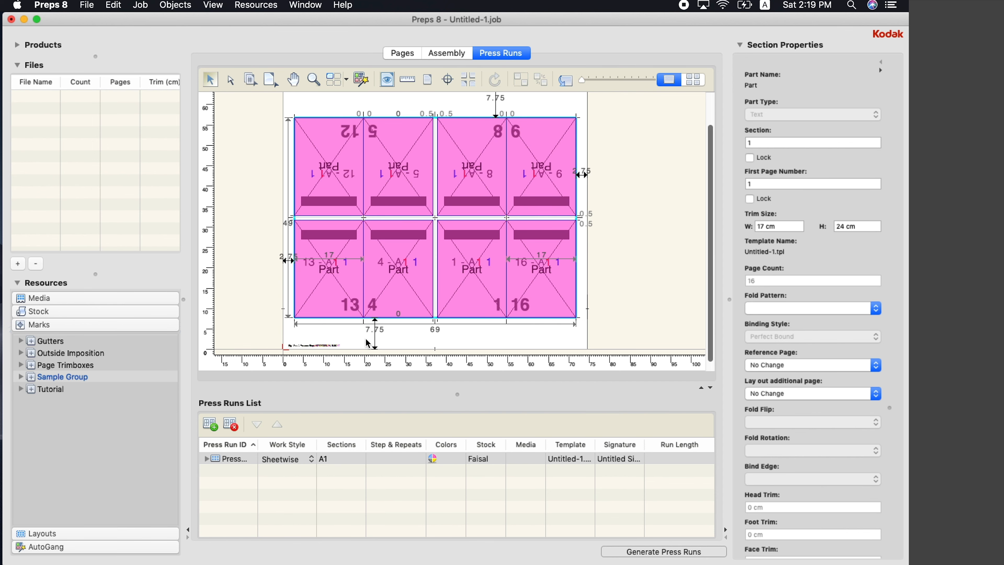
Reduce the margin below the bottom page row from 7.75 to 6 cm
scroll(366, 341, "up", 5)
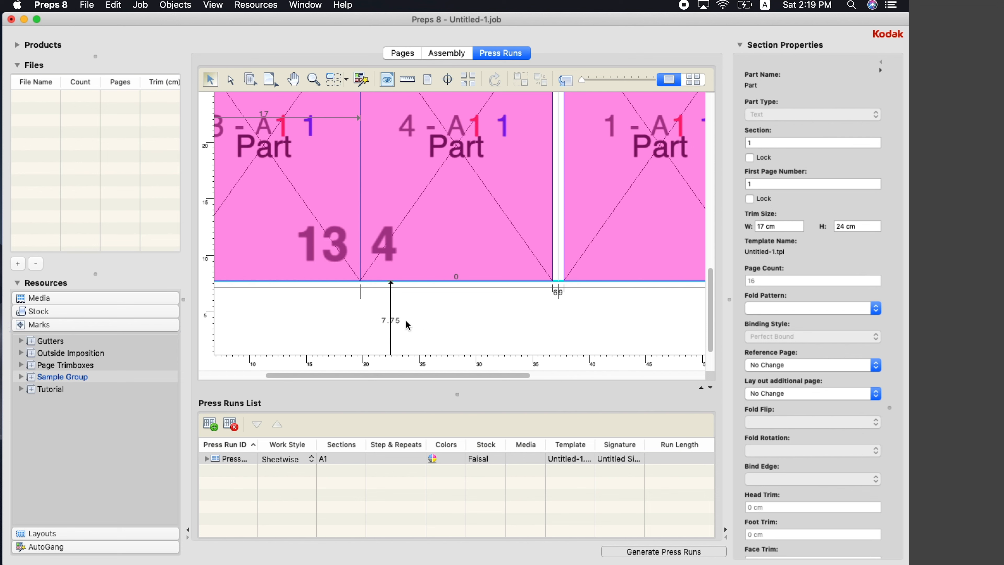
double_click(398, 325)
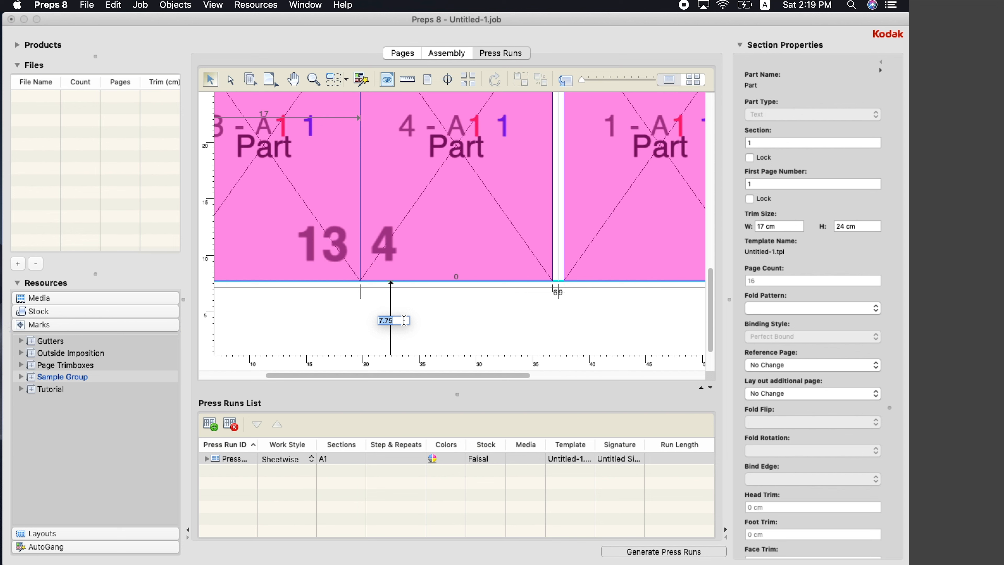
type("6")
key("Return")
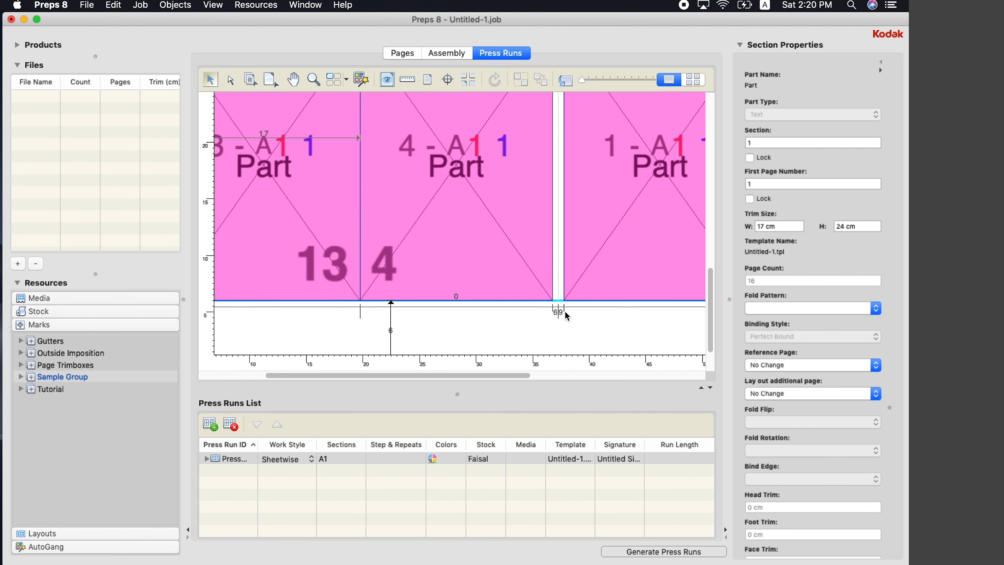
scroll(565, 311, "down", 5)
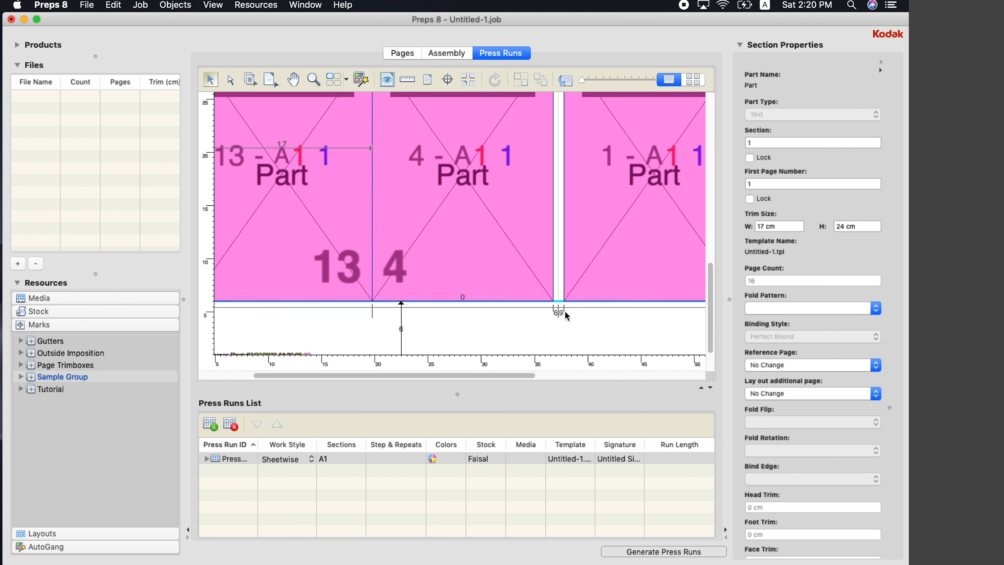
scroll(567, 315, "down", 4)
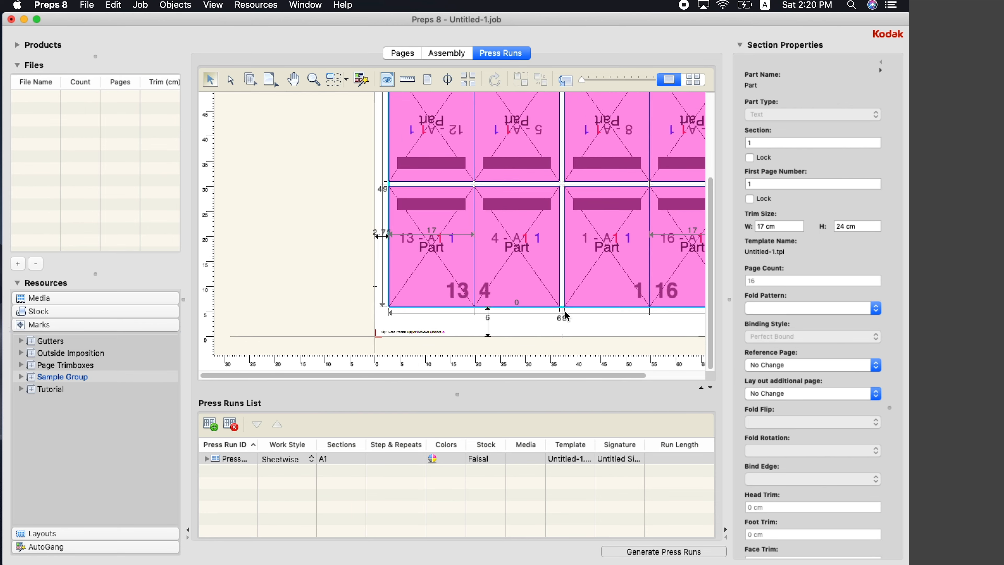
scroll(497, 151, "up", 6)
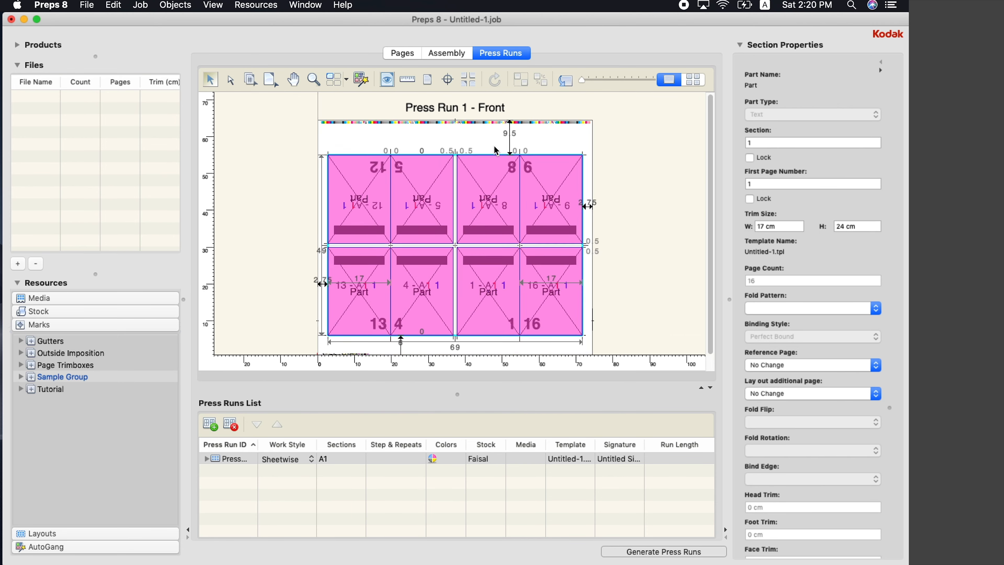
Select the ColorBar mark along the sheet top and review its SmartMark properties
left_click(461, 105)
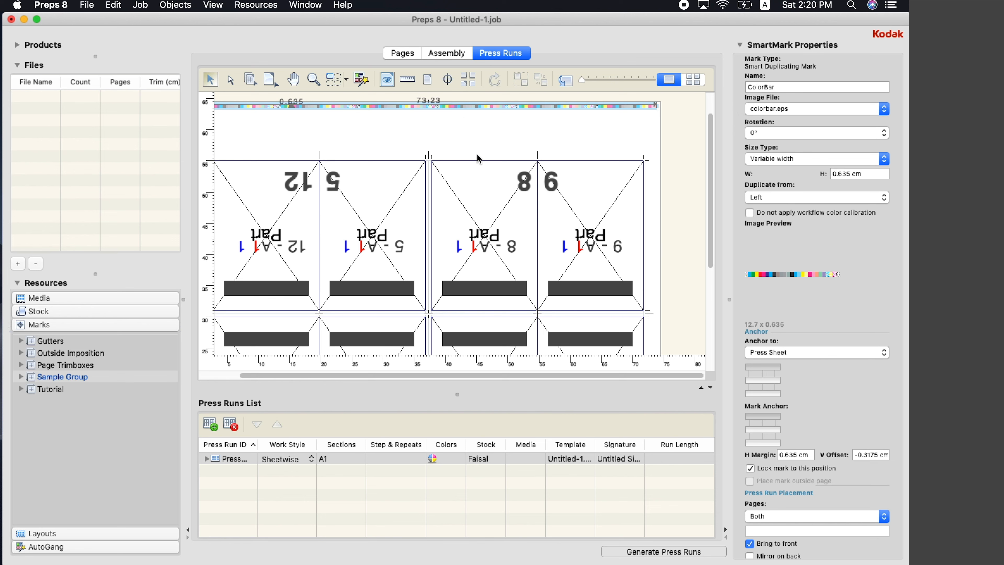
scroll(846, 244, "down", 5)
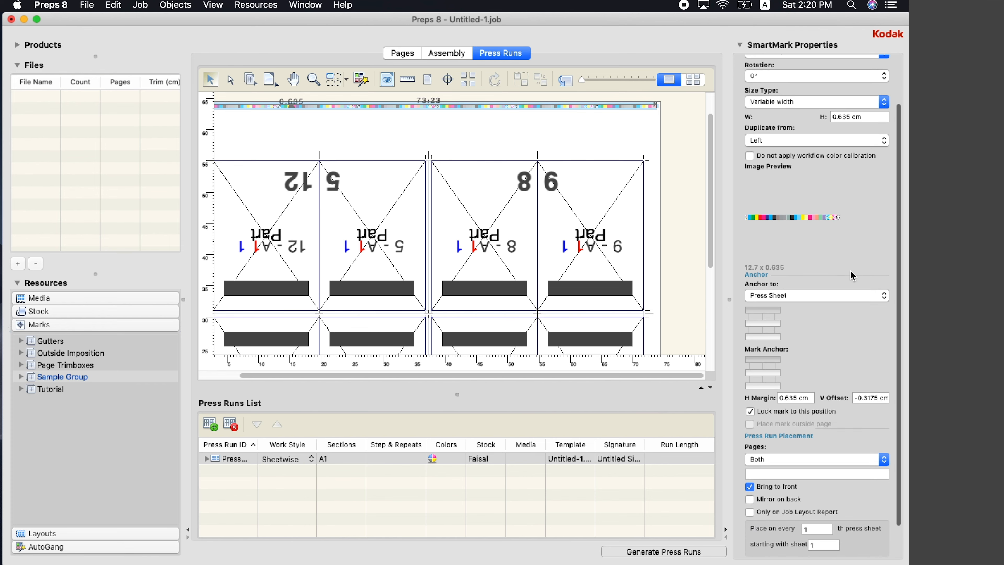
scroll(850, 271, "down", 2)
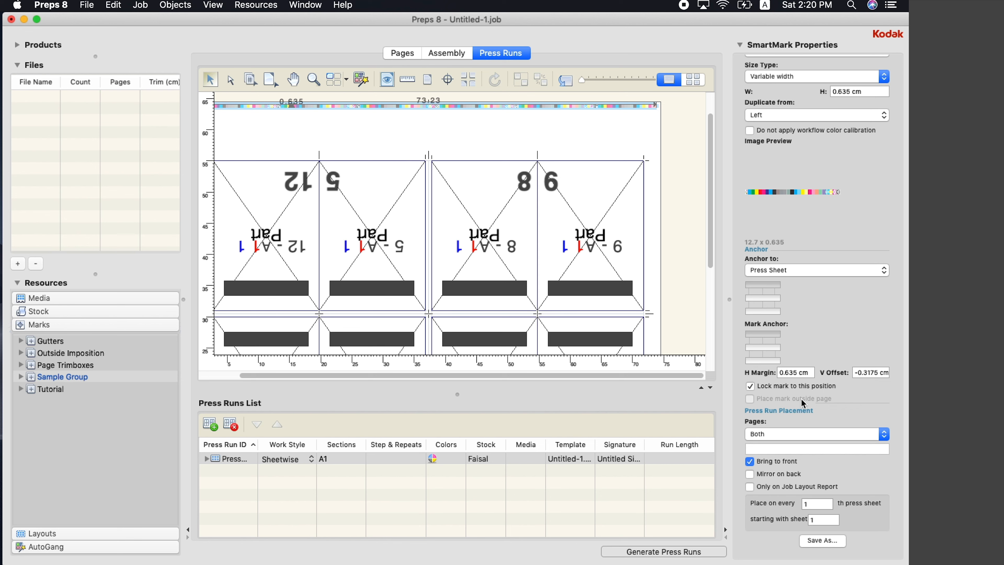
left_click(579, 158)
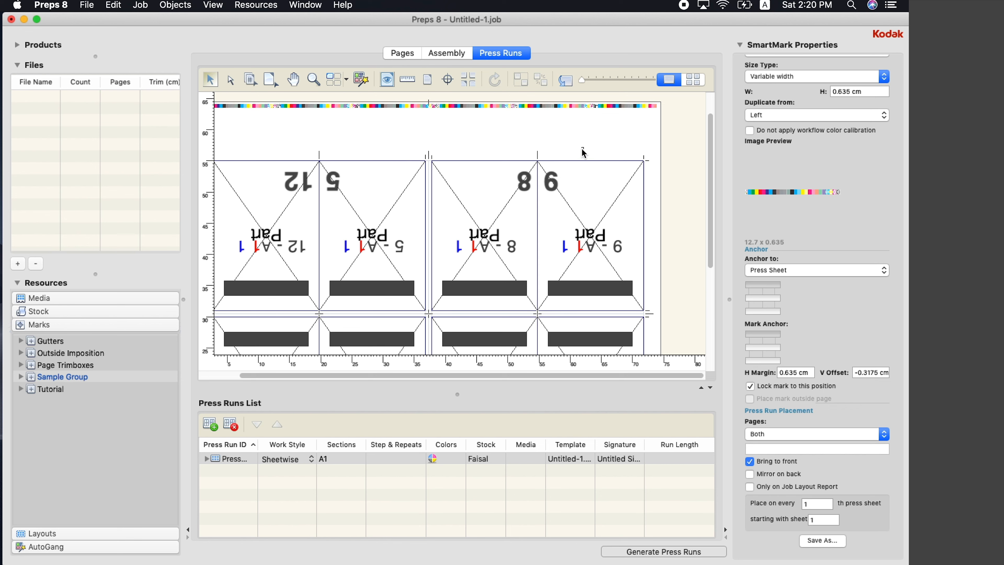
left_click(574, 106)
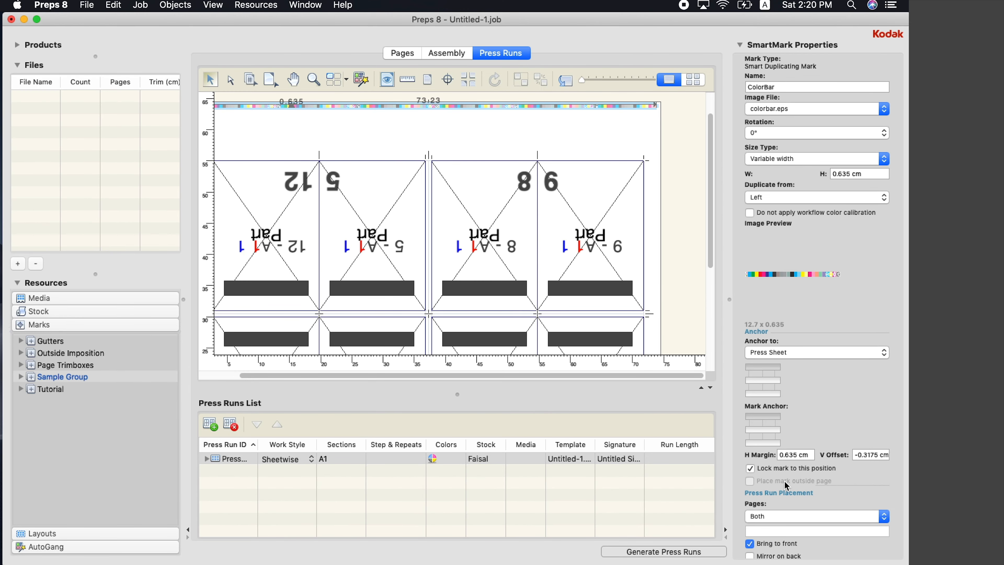
Unlock the ColorBar mark and drag it onto the sheet's top edge, offset -7.2377 cm
left_click(753, 471)
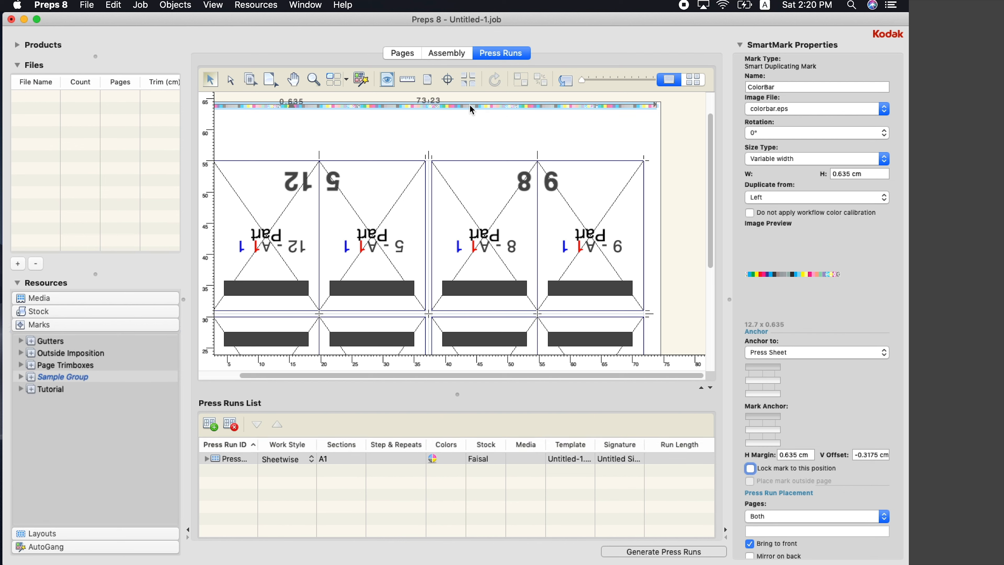
left_click_drag(470, 105, 477, 148)
scroll(475, 125, "up", 1)
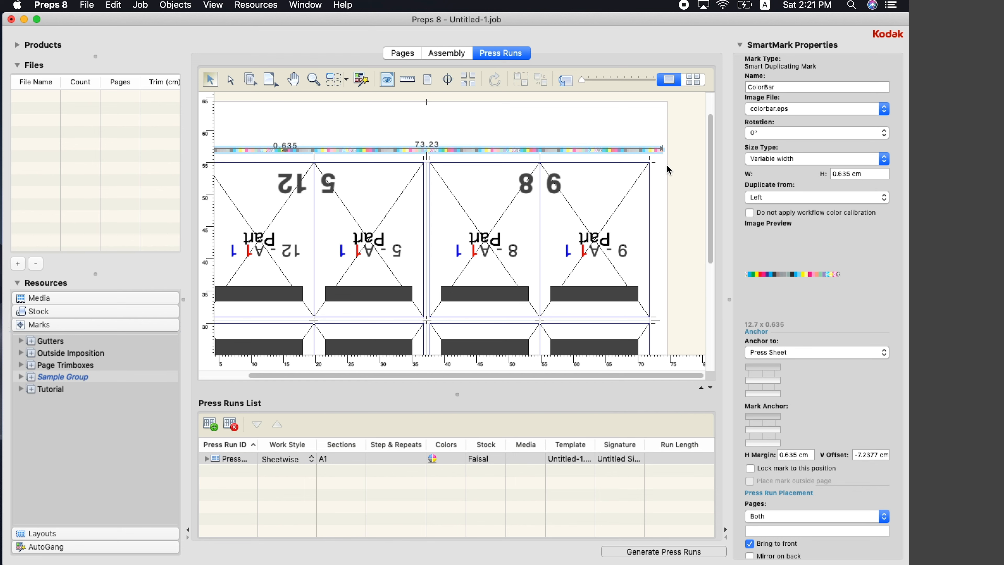
scroll(697, 161, "down", 5)
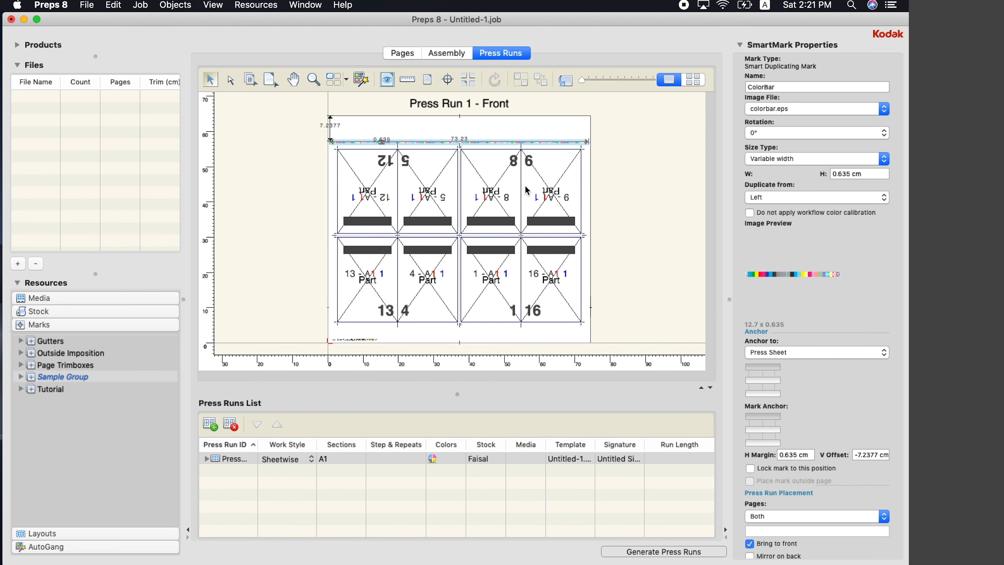
Unlock the Sig1 SideA slugline and move it up-right to 2.45 cm and 3.5005 cm margins
left_click(347, 337)
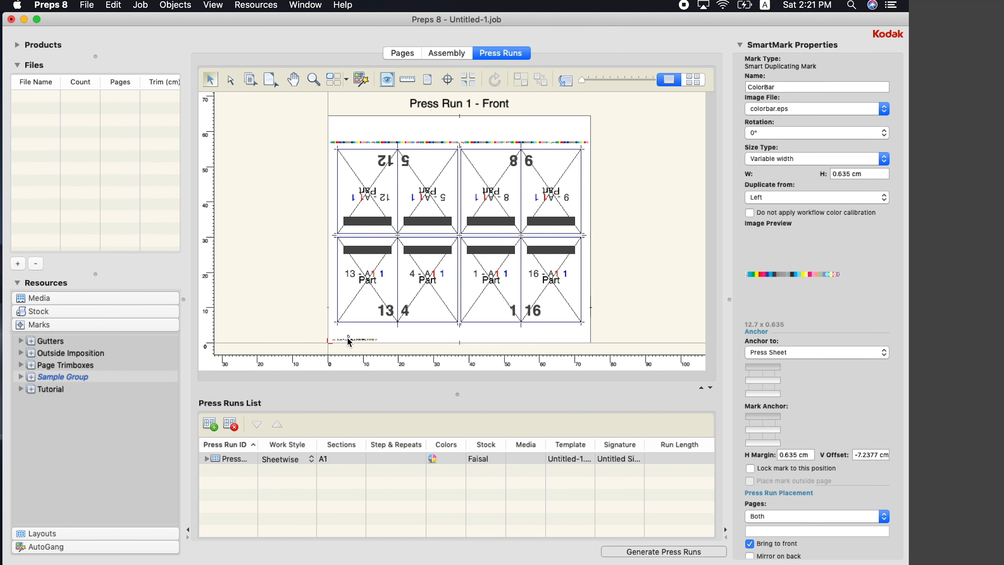
scroll(355, 328, "up", 6)
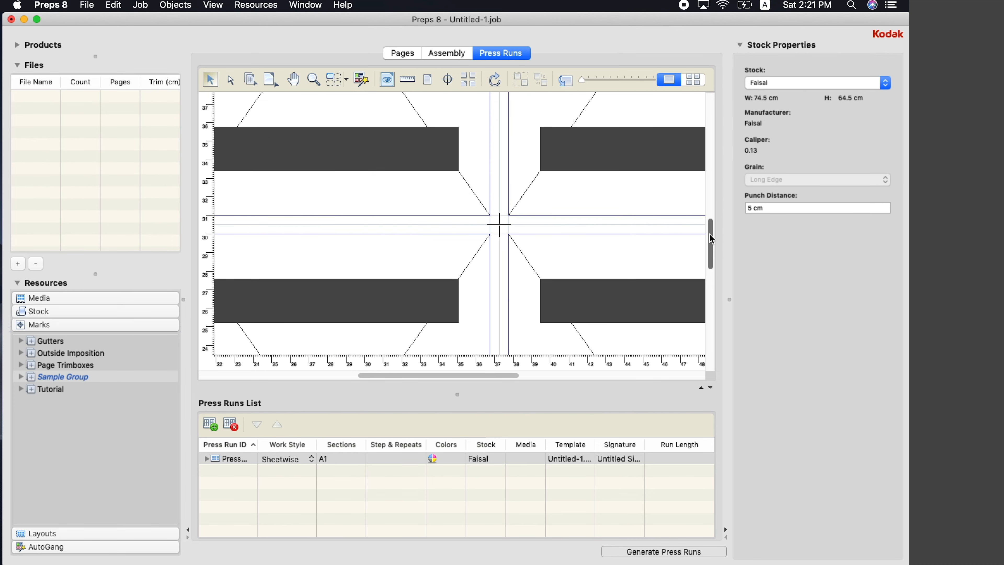
left_click_drag(710, 234, 710, 344)
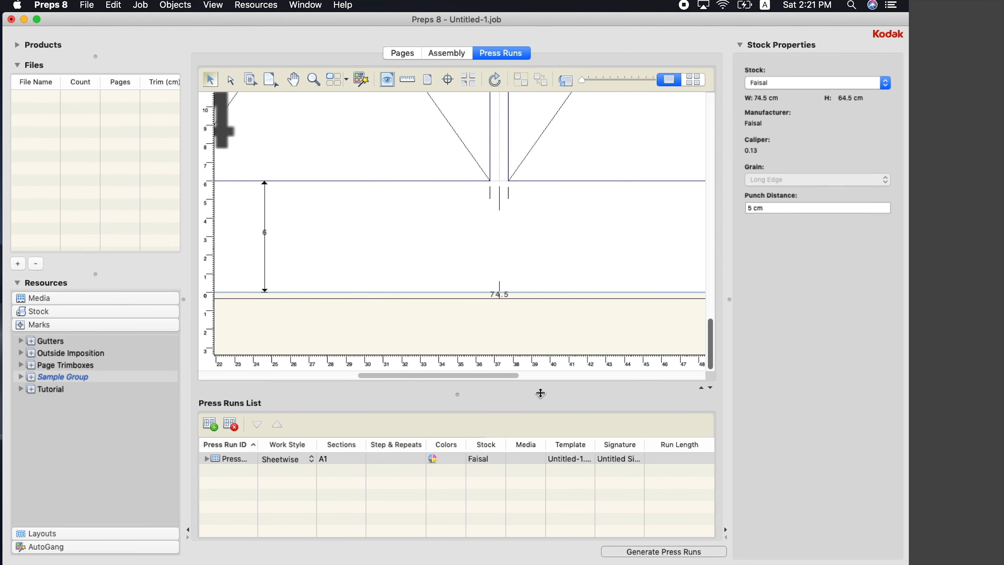
left_click_drag(516, 376, 381, 369)
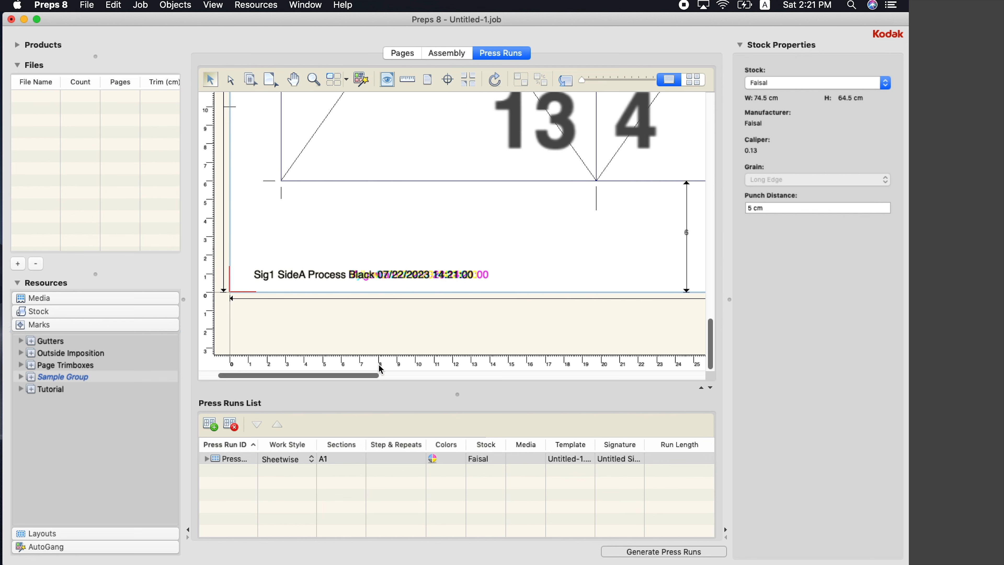
left_click(415, 276)
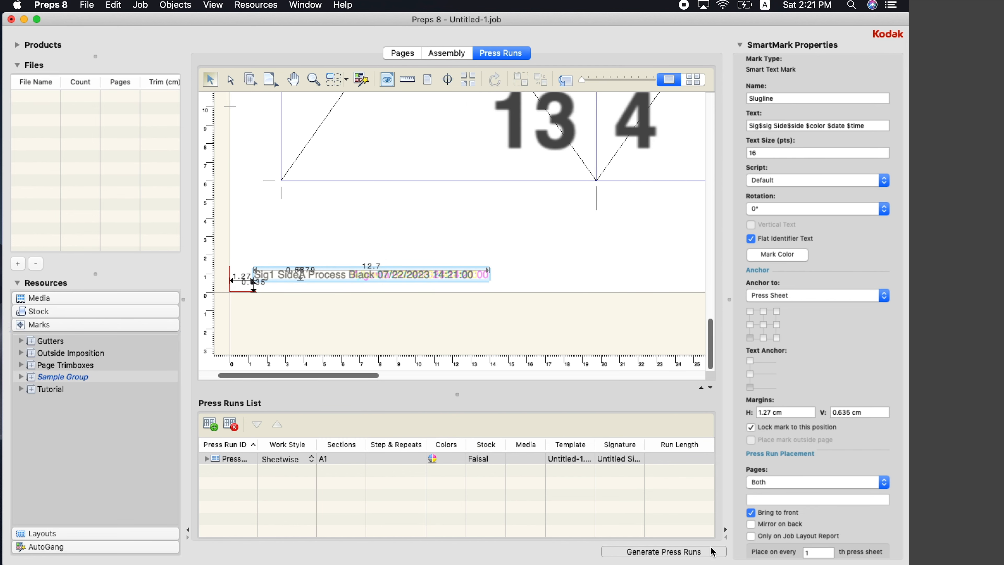
left_click(751, 428)
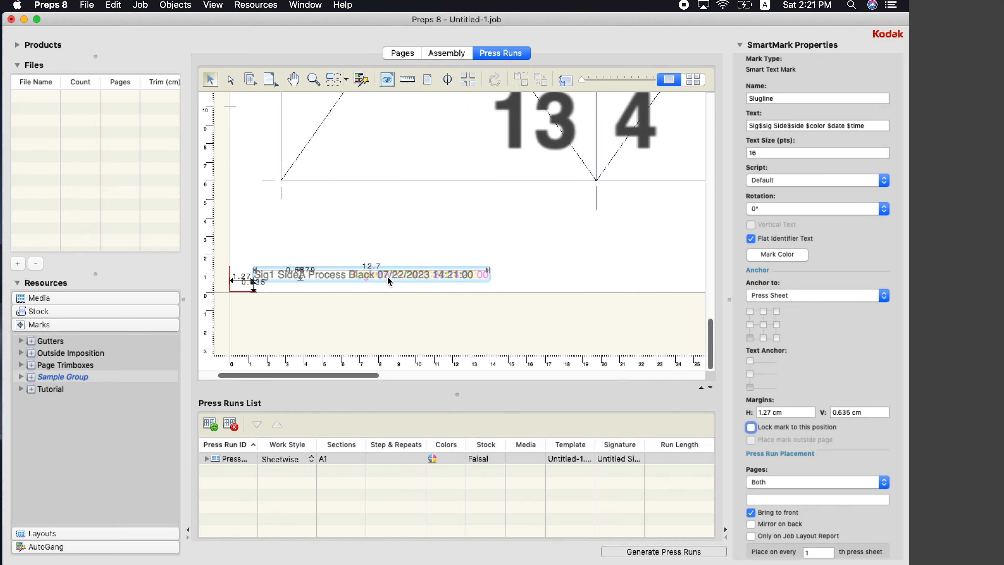
left_click_drag(390, 282, 357, 229)
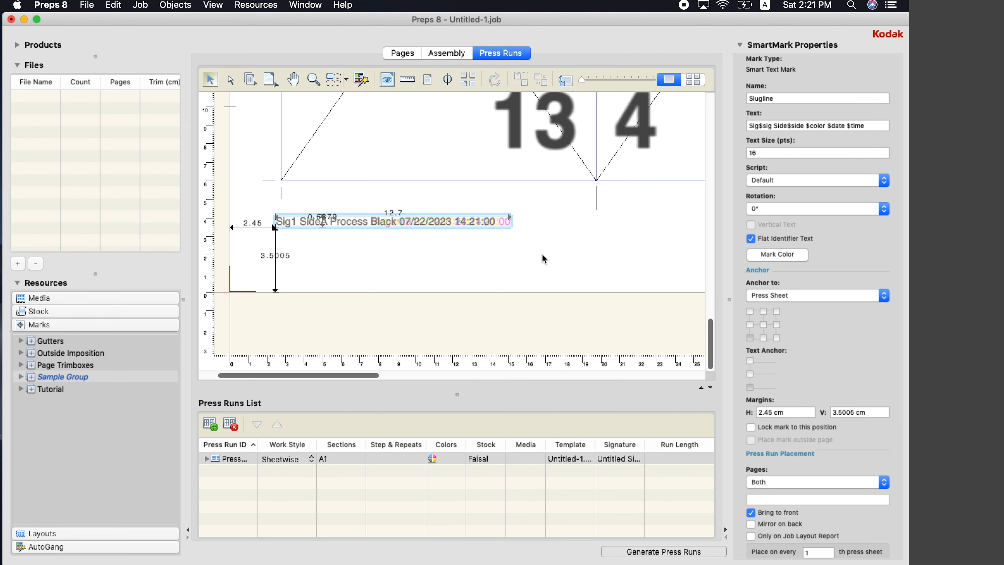
key("super+0")
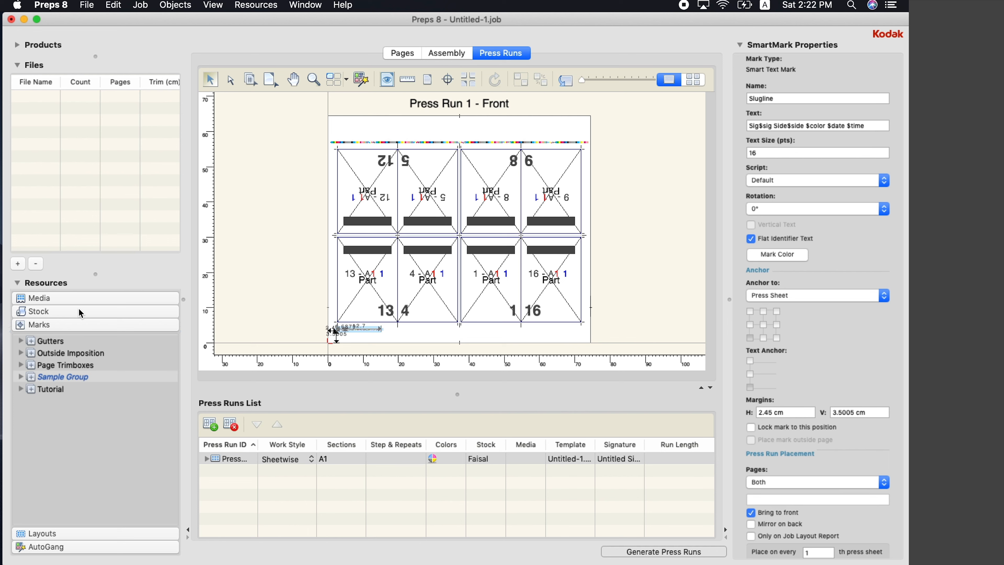
Expand the products tree and show the properties of Part, 16pp
left_click(347, 461)
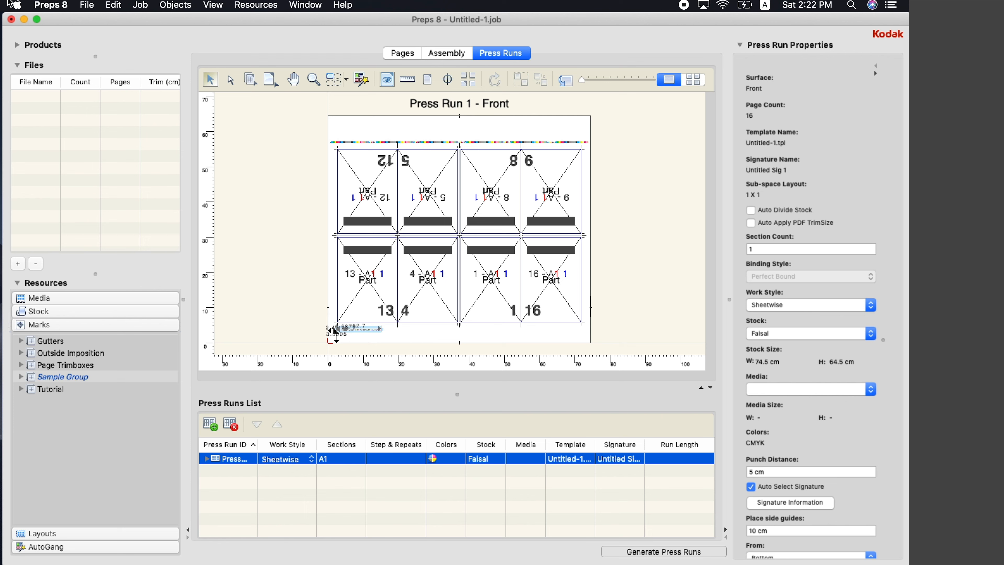
left_click(17, 45)
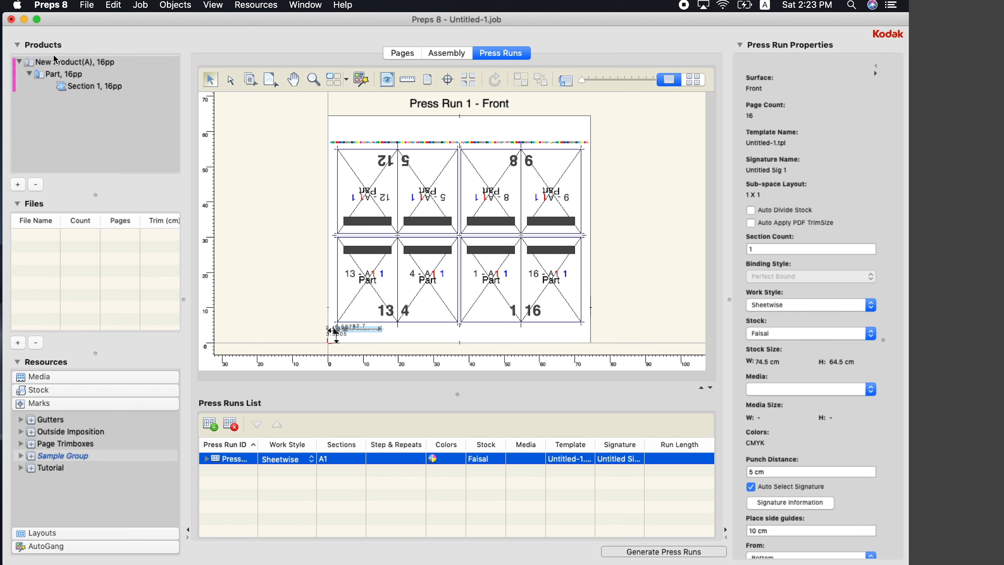
left_click(71, 76)
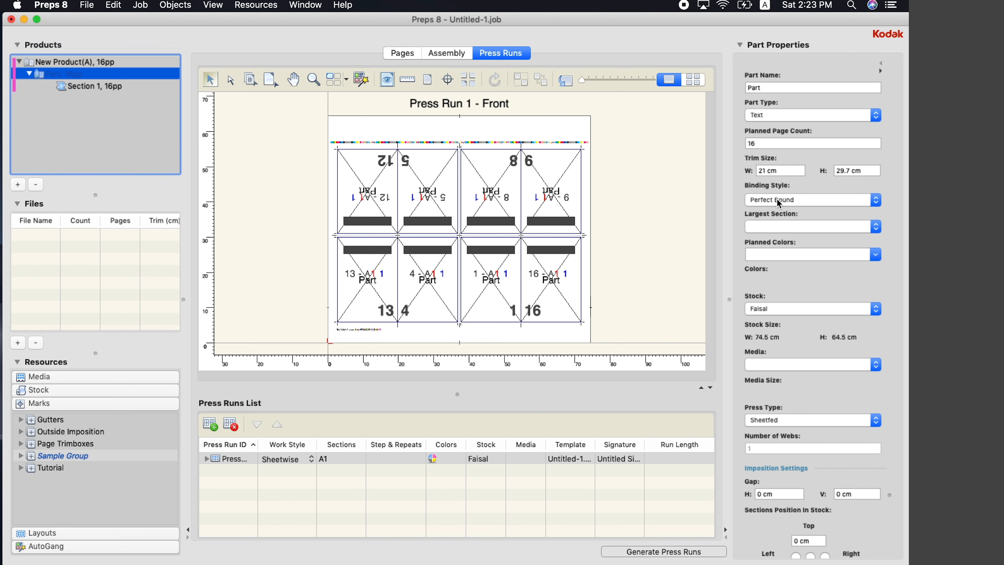
left_click(794, 209)
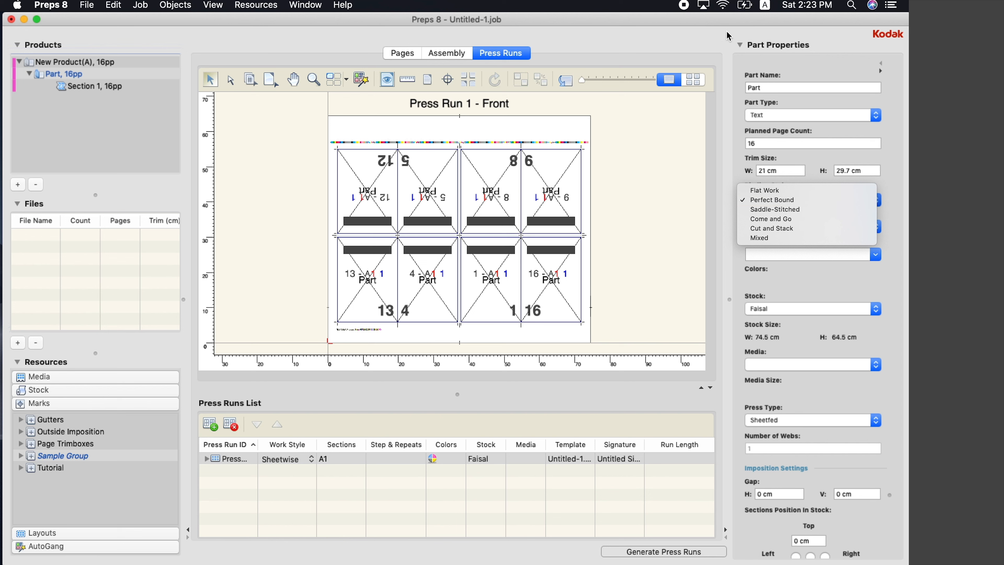
left_click(689, 21)
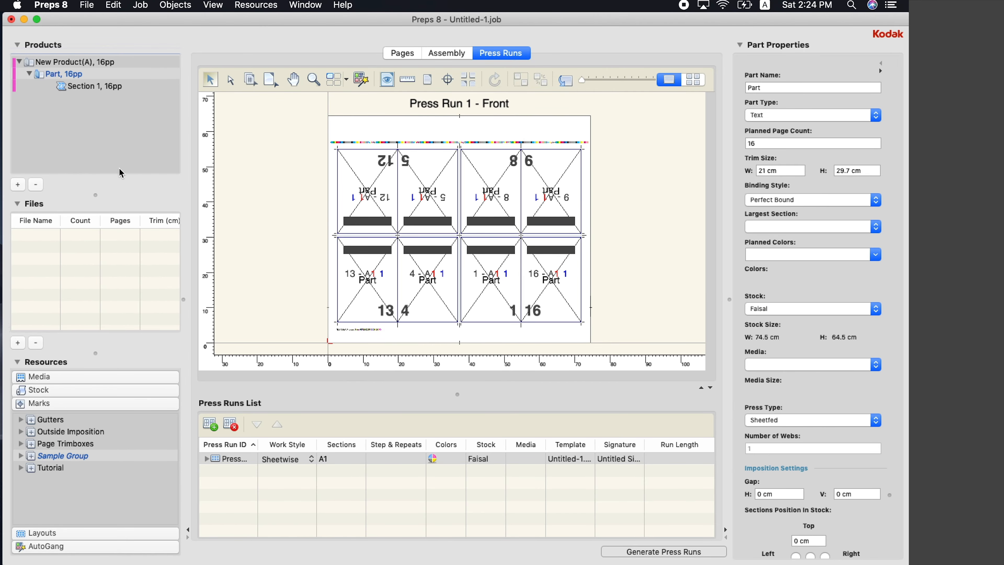
Add 192 Pages.pdf from the KODAK folder to the Files list after one cancelled attempt
left_click(20, 347)
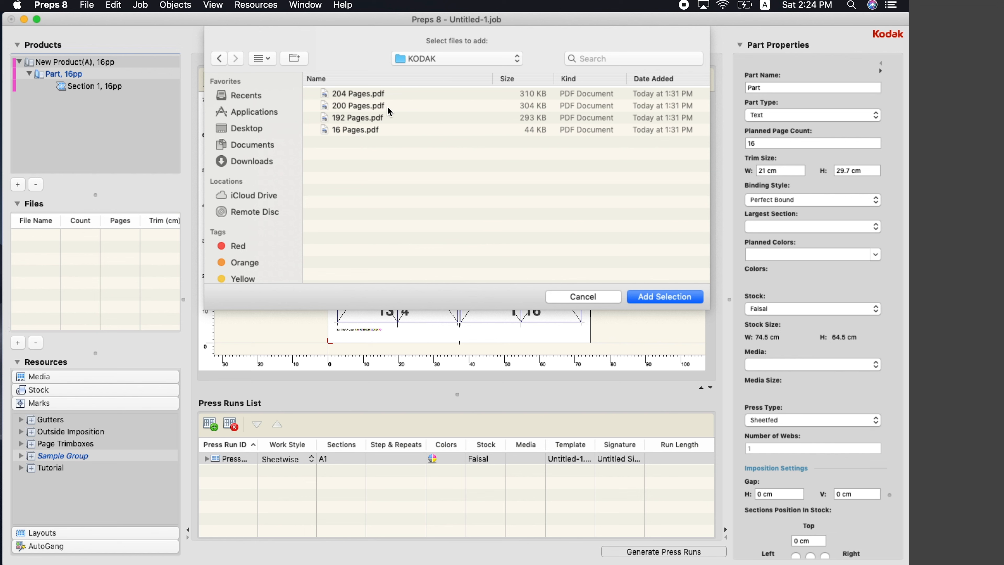
left_click(364, 115)
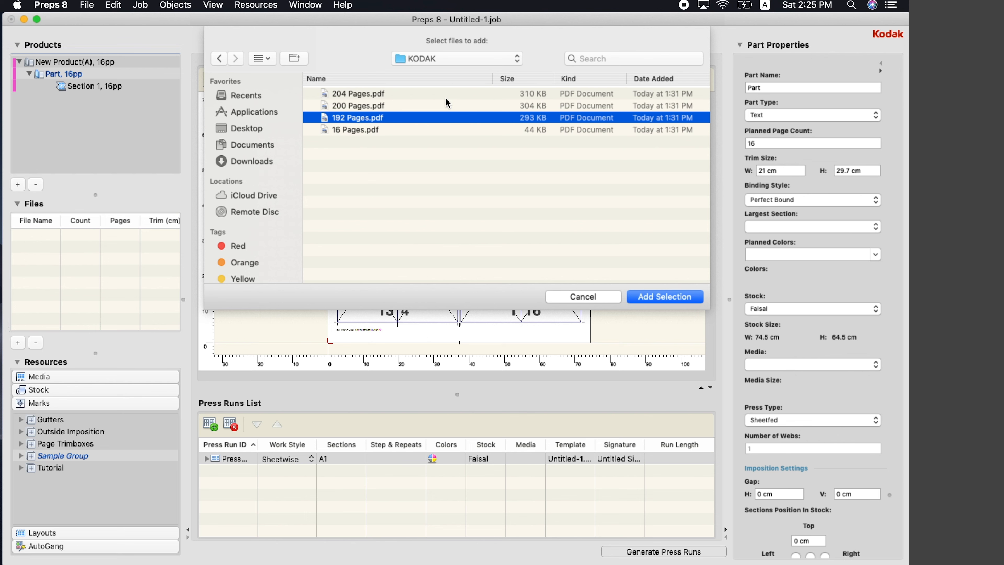
left_click(584, 297)
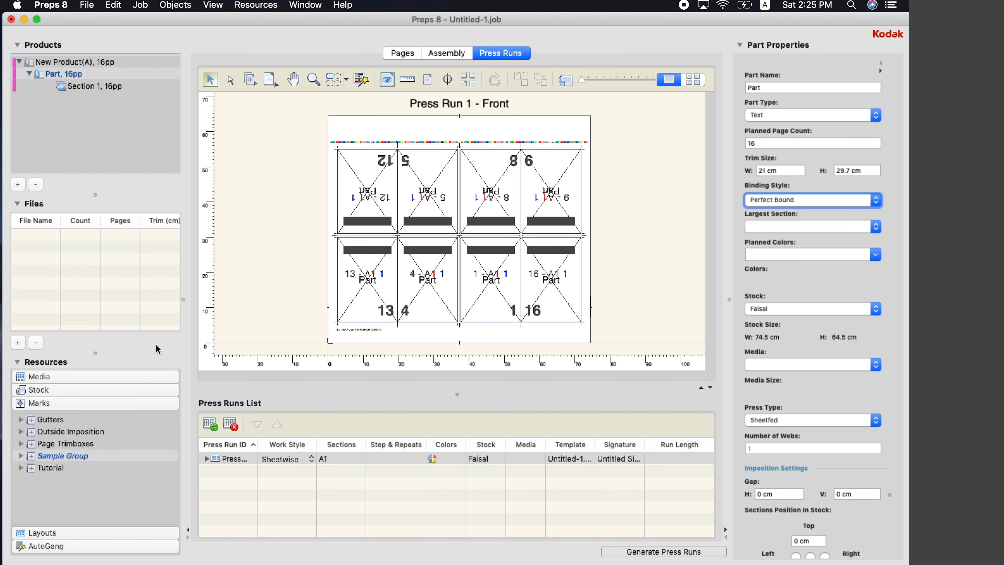
left_click(20, 342)
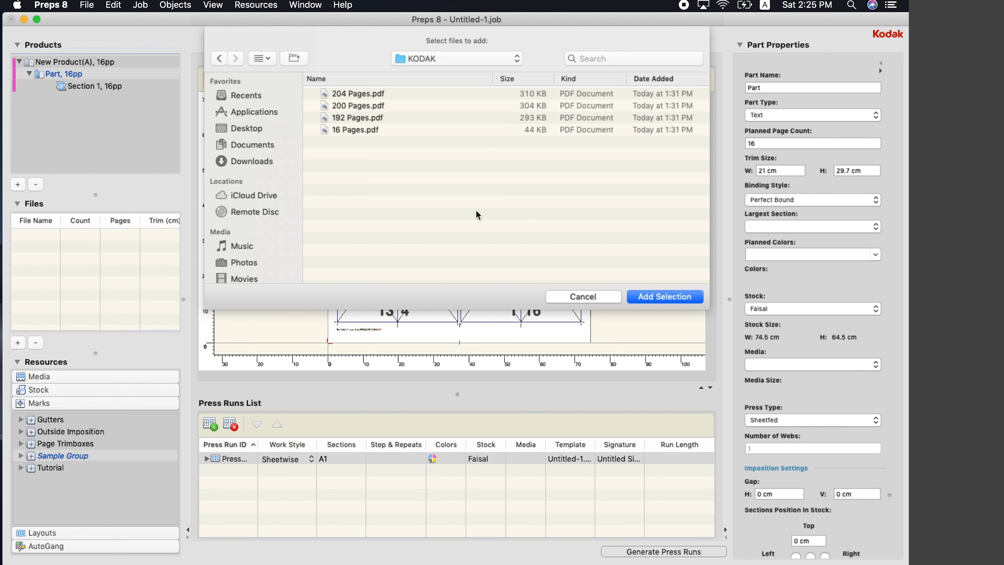
left_click(367, 119)
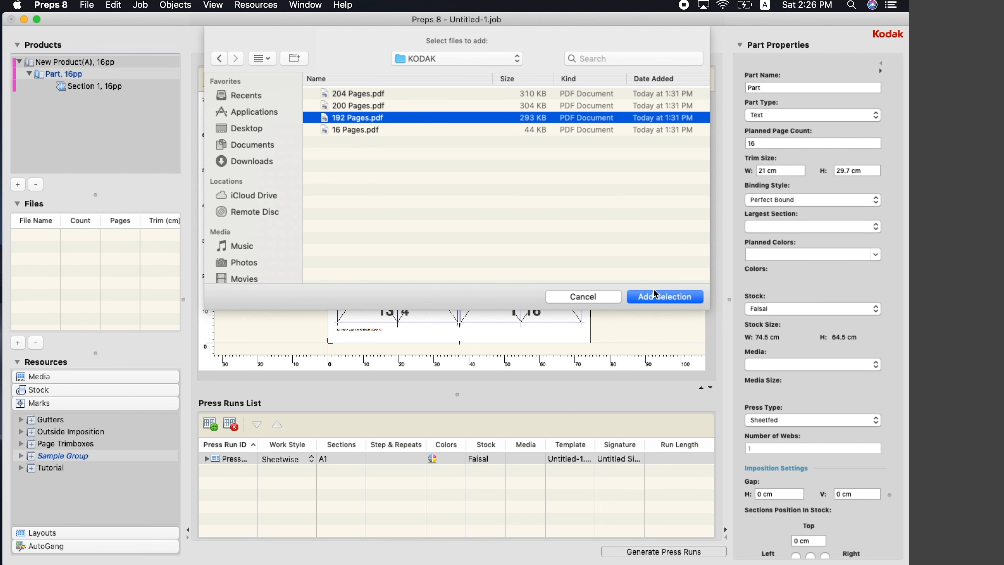
left_click(650, 296)
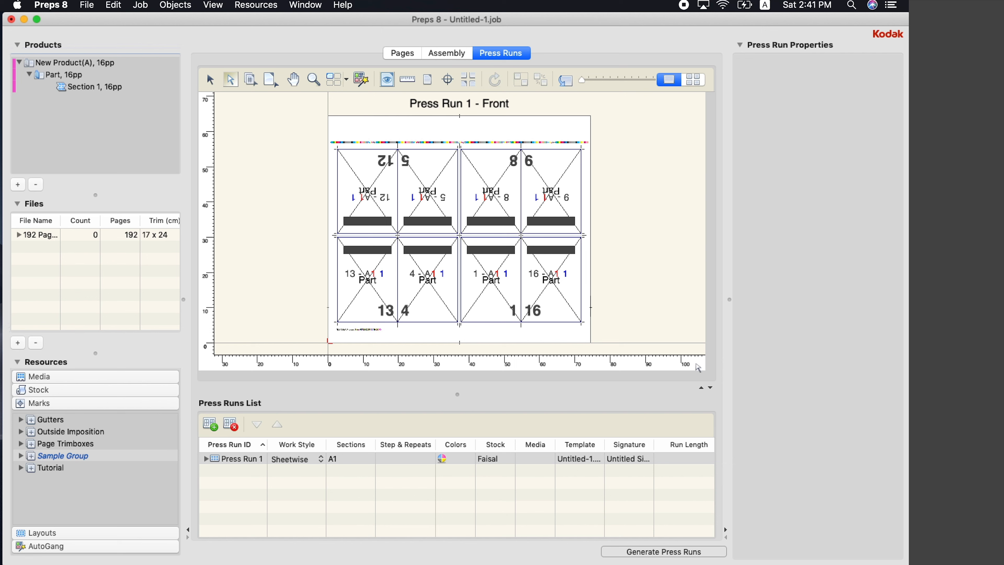
mouse_move(719, 554)
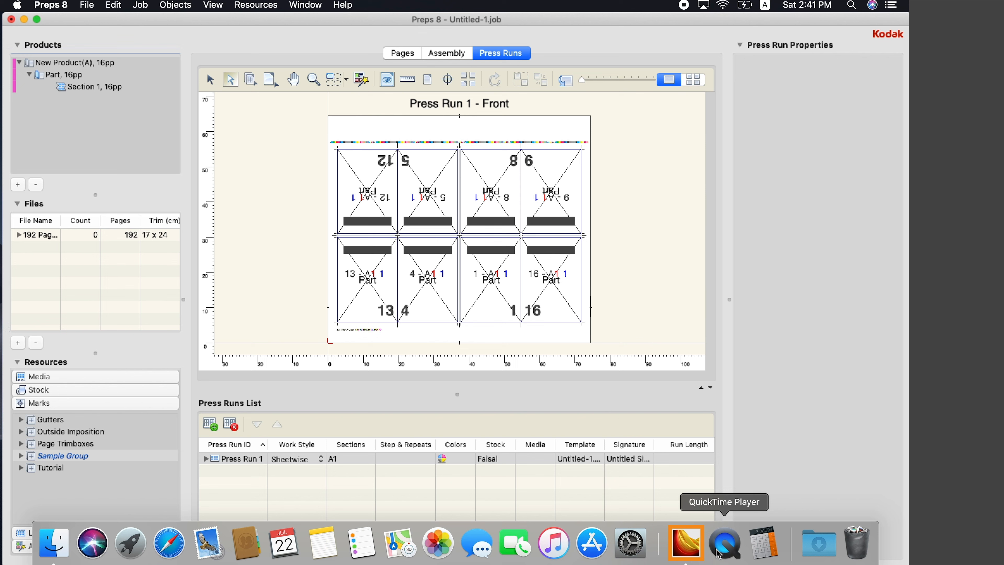
Work out 192 ÷ 16 = 12 in Calculator, then close it to return to Preps
left_click(762, 547)
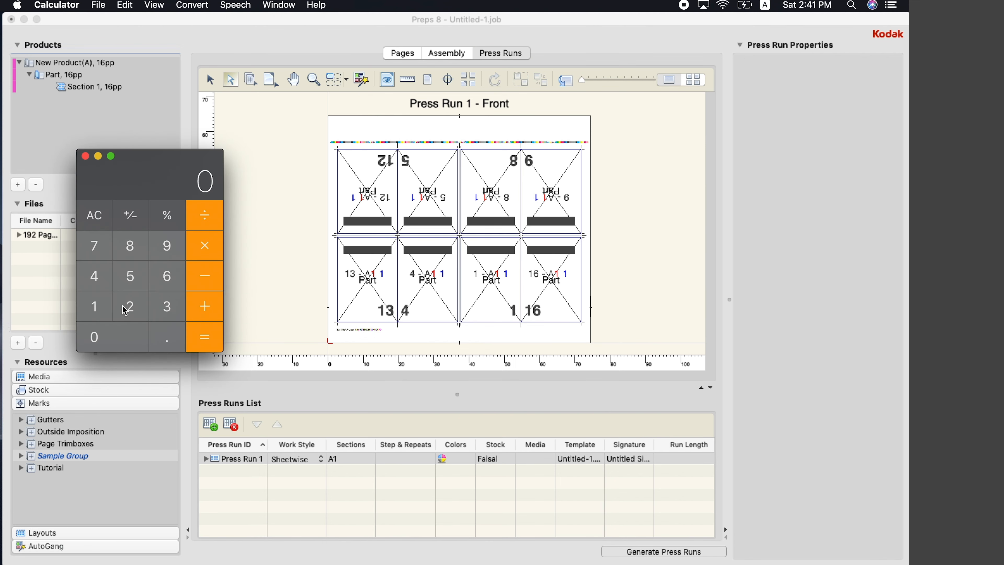
left_click(108, 310)
left_click(178, 249)
left_click(133, 307)
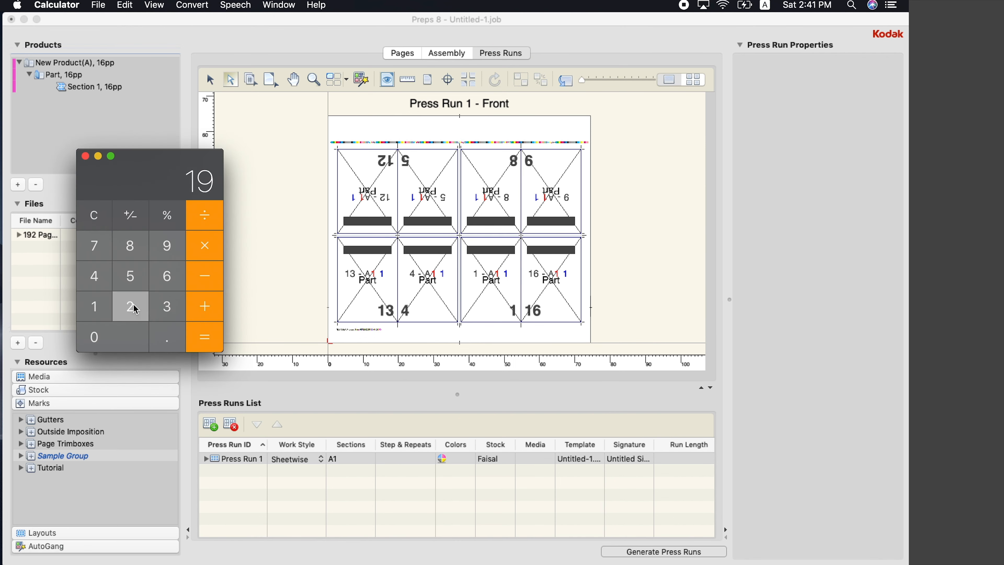
left_click(211, 217)
left_click(96, 307)
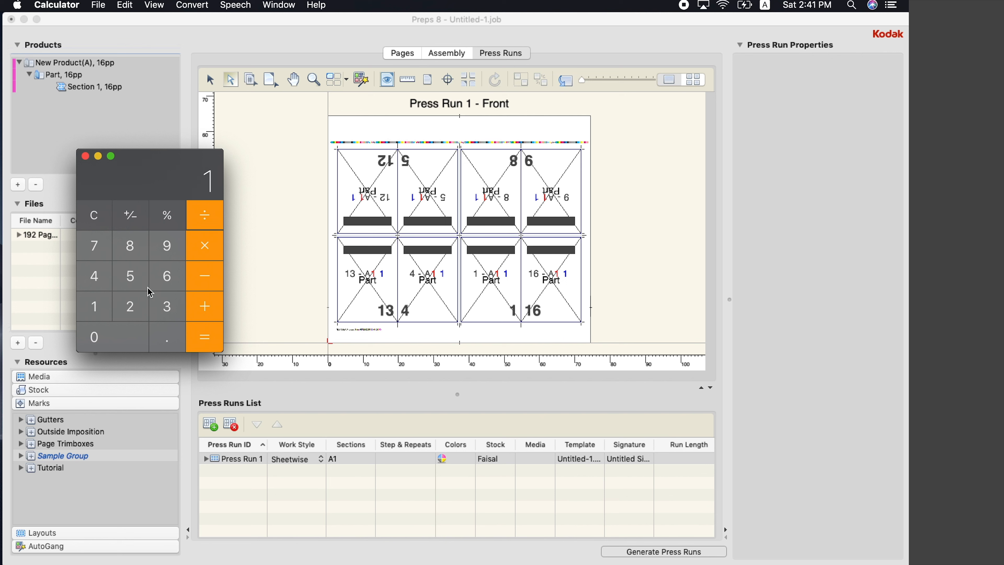
left_click(164, 279)
left_click(214, 341)
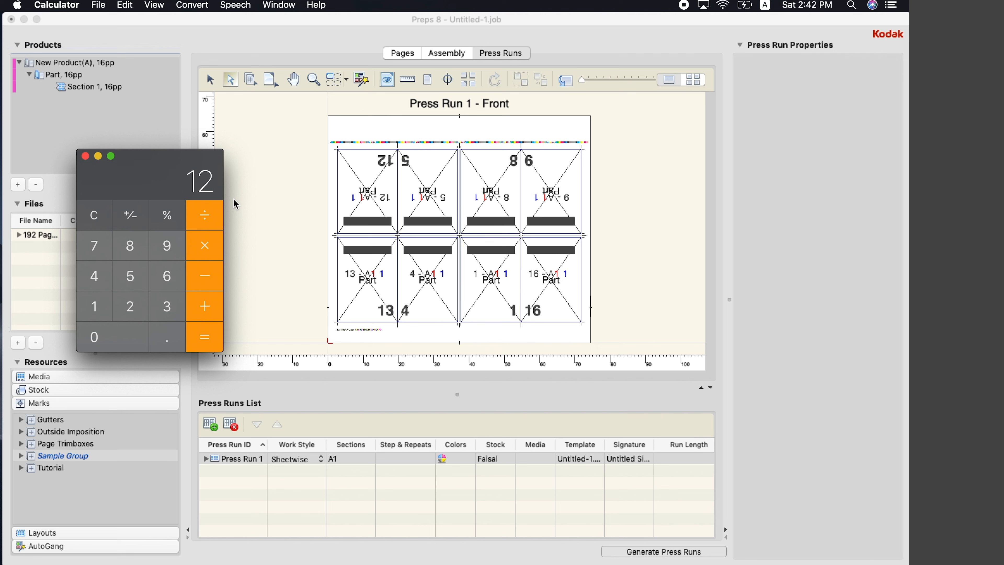
left_click(84, 156)
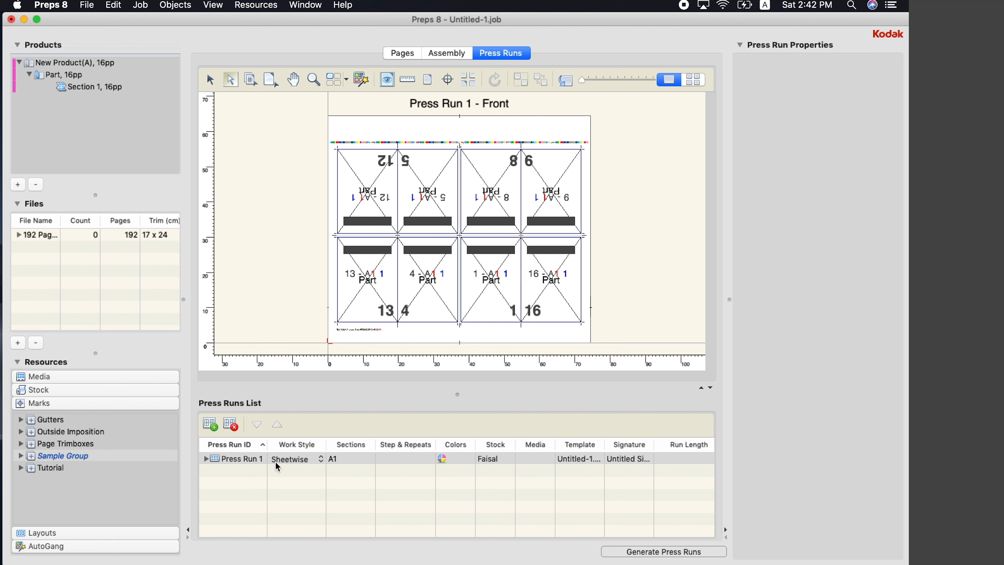
Add press runs after Press Run 1 until there are twelve, sections A1–A12
left_click(255, 460)
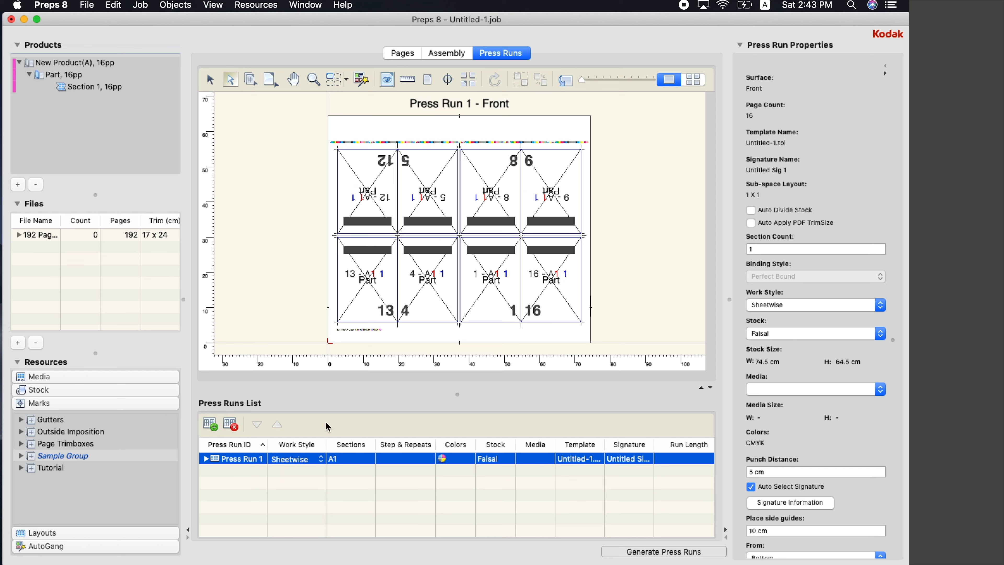
left_click(210, 424)
left_click(210, 424)
left_click(210, 424)
left_click(210, 424)
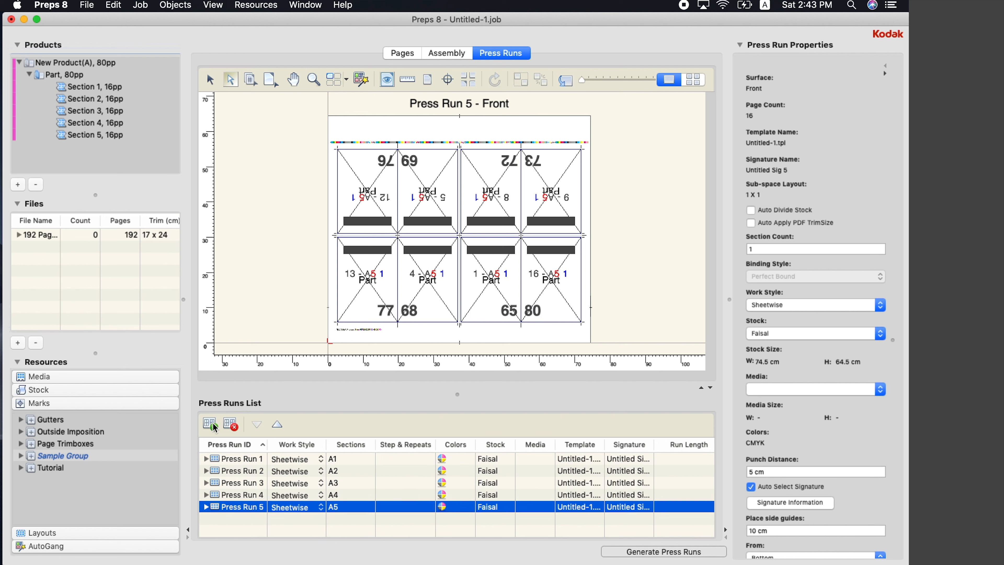
left_click(210, 423)
left_click(210, 423)
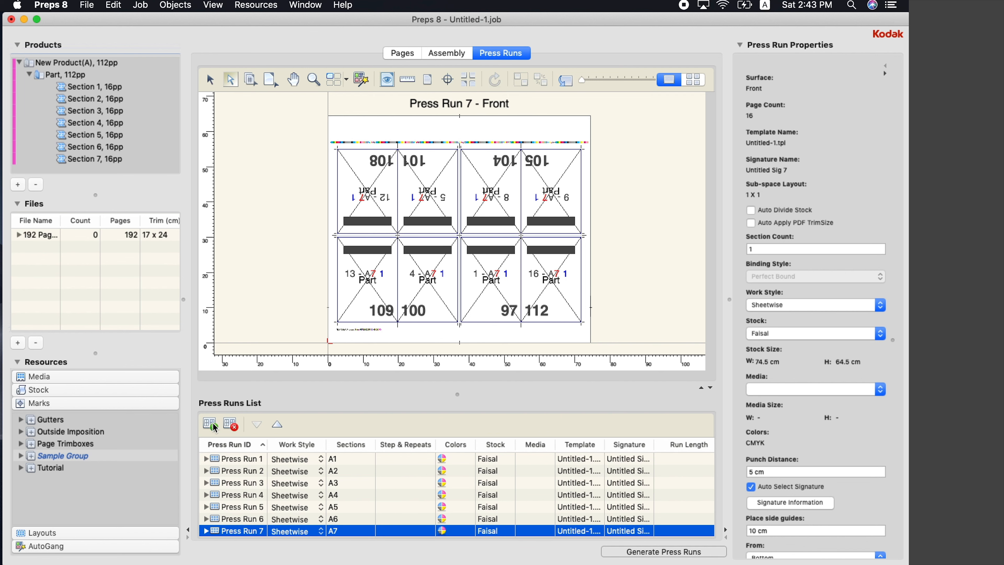
left_click(214, 426)
left_click(213, 425)
left_click(213, 425)
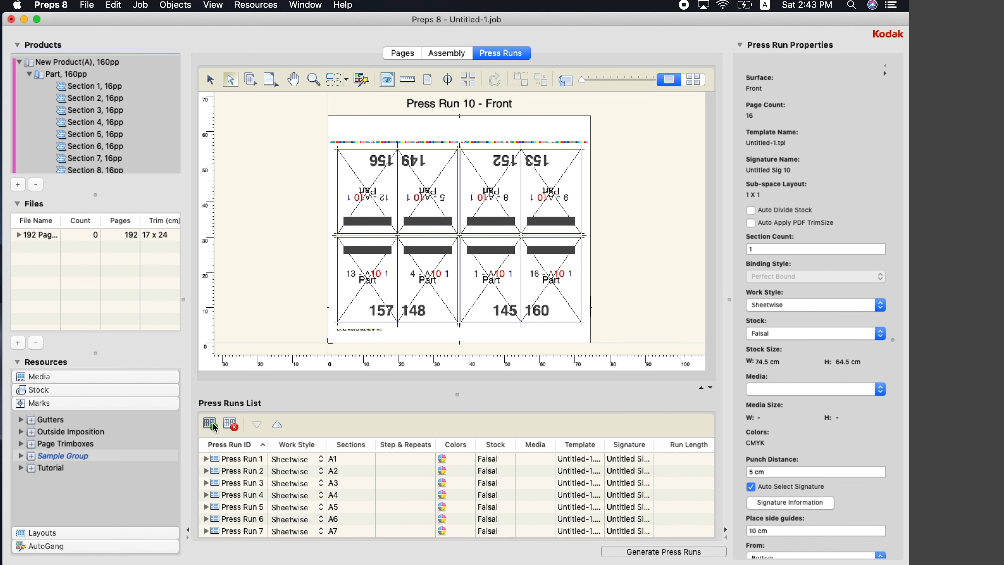
left_click(213, 425)
left_click(213, 425)
scroll(352, 477, "down", 3)
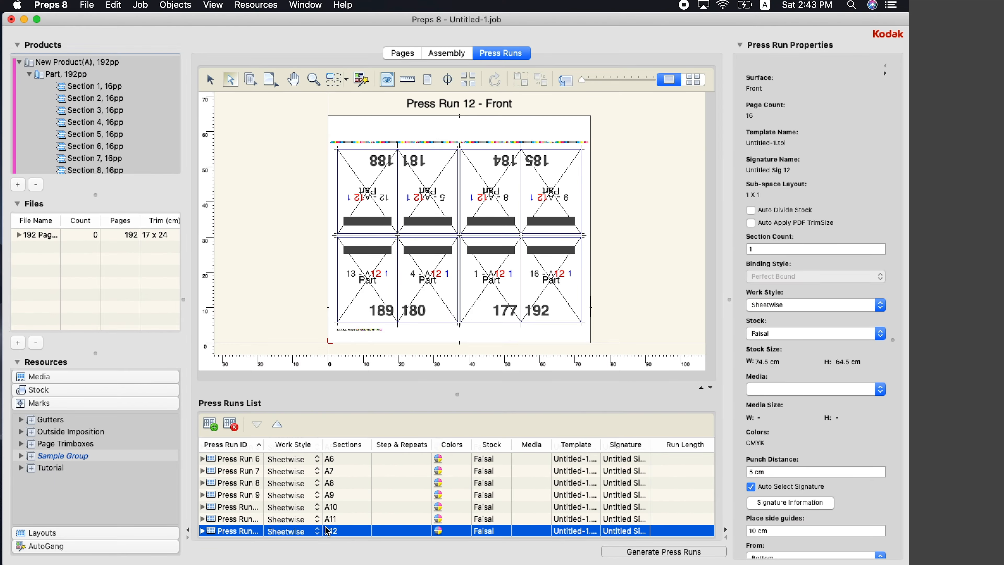
scroll(343, 464, "up", 5)
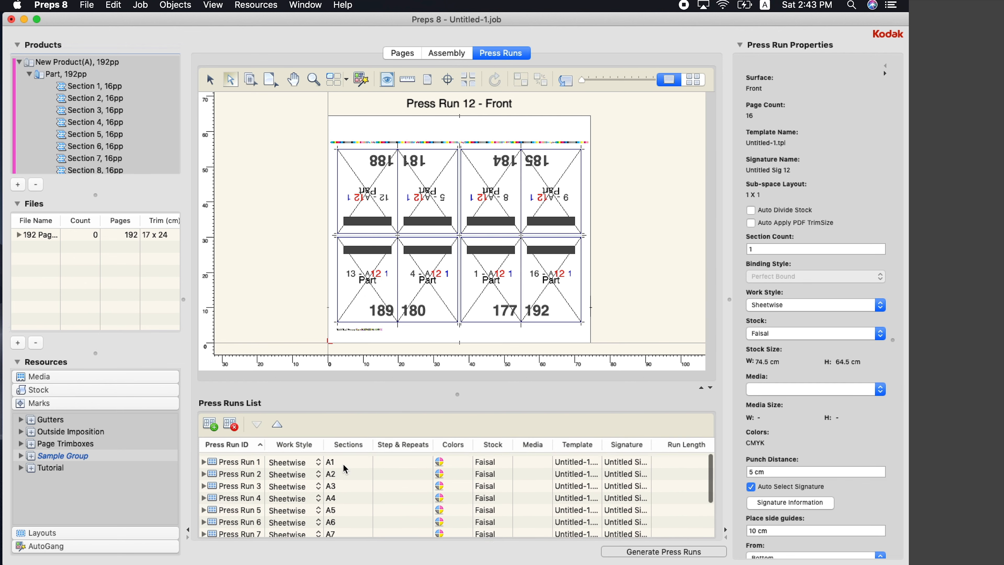
Place the 192 Pages file onto Press Run 1's press sheet
left_click(236, 460)
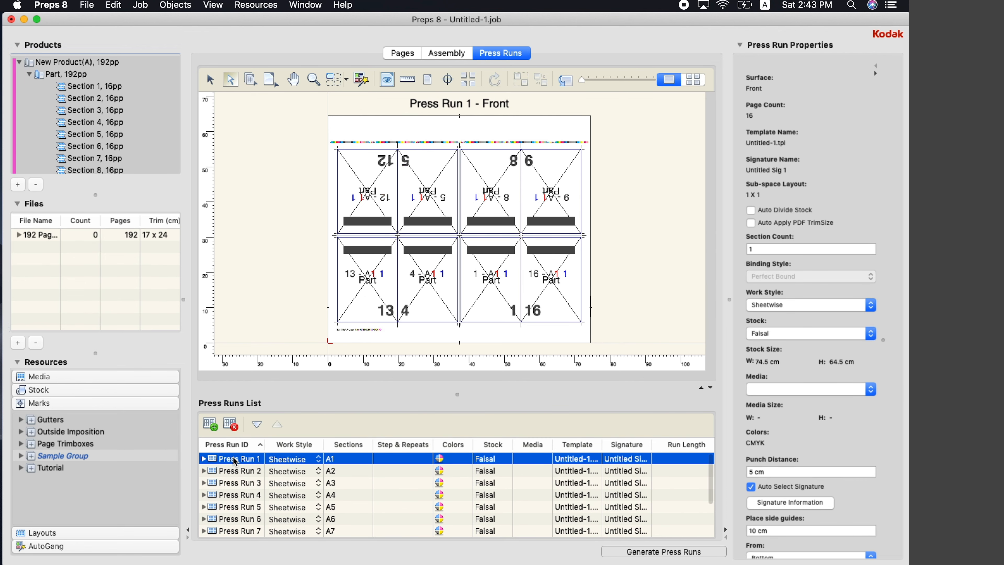
left_click(40, 236)
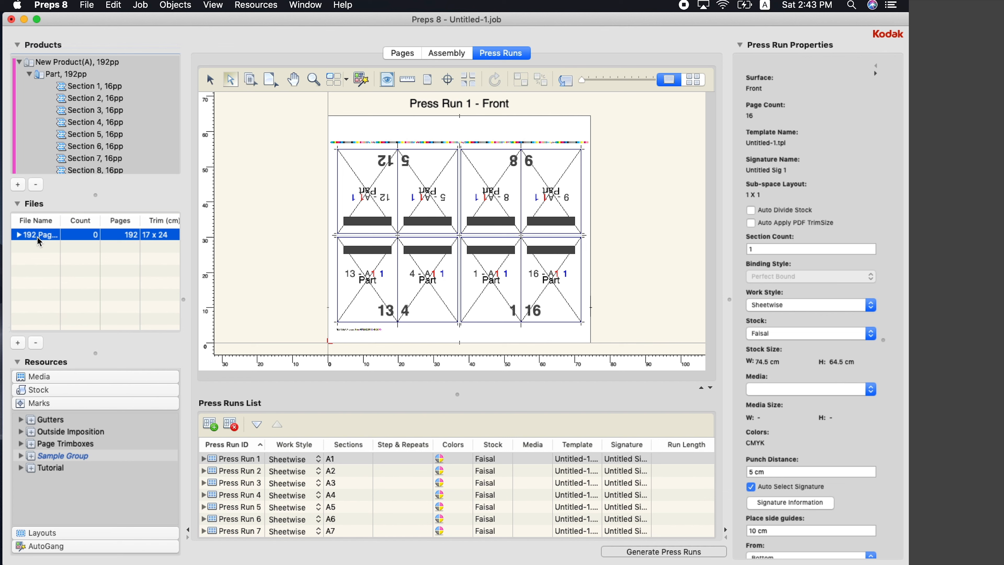
left_click_drag(37, 237, 497, 285)
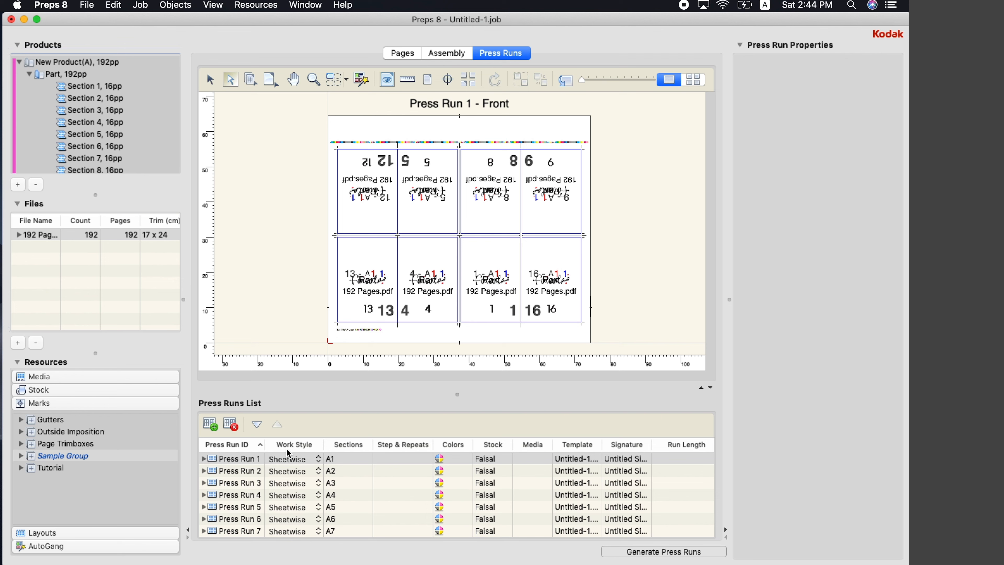
Expand Press Run 7 and show its front sheet with pages 97–112
scroll(253, 475, "down", 4)
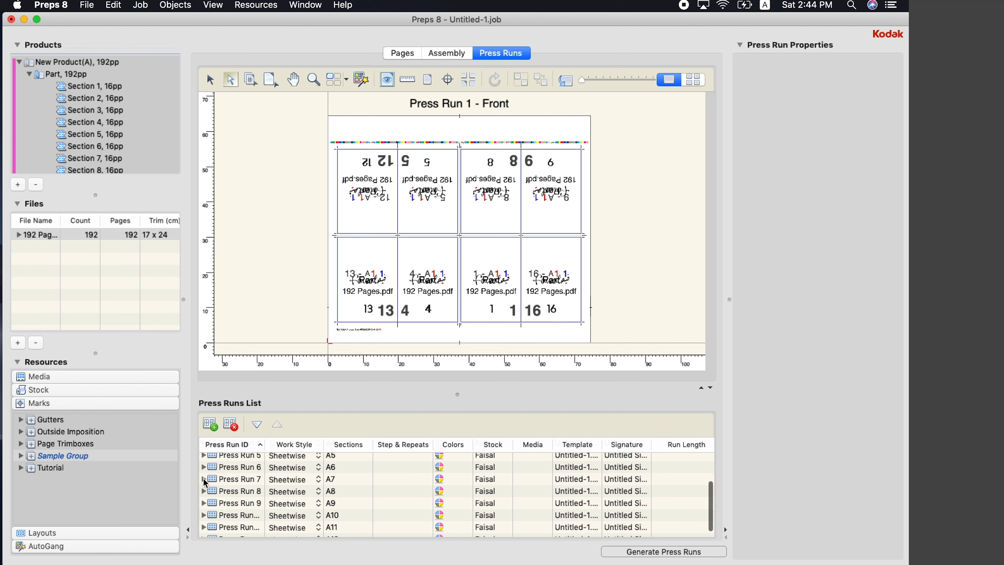
left_click(204, 479)
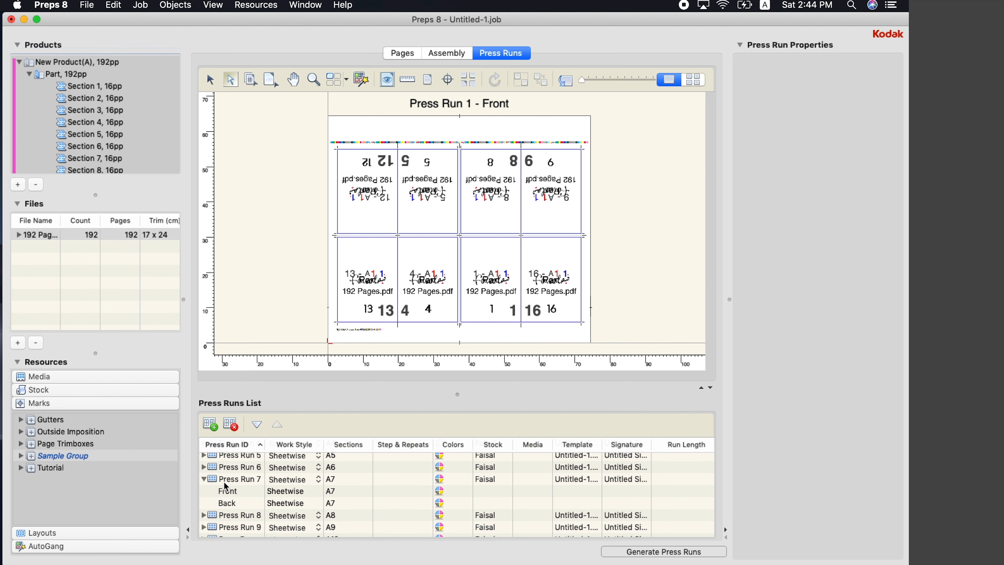
left_click(244, 492)
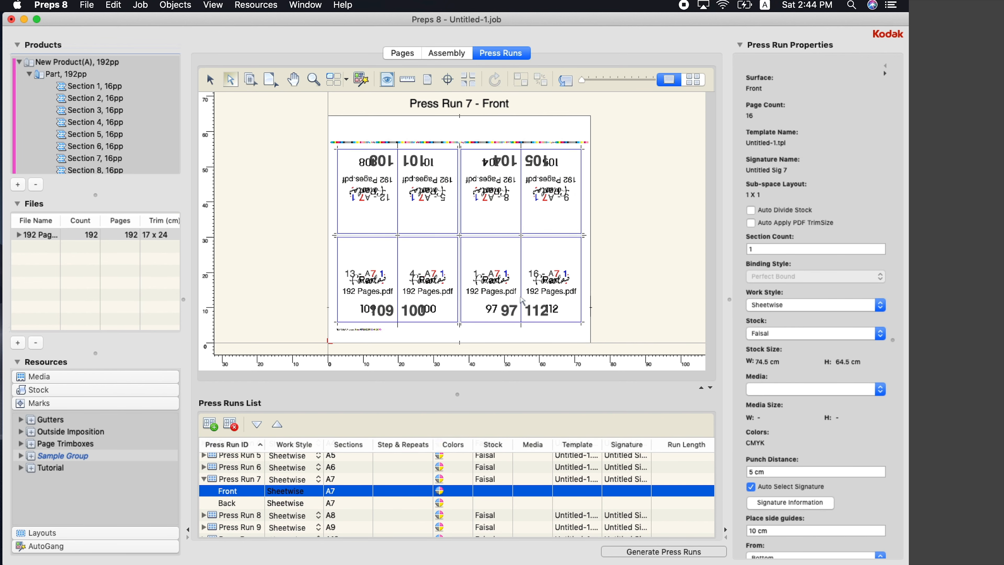
Inspect the placed pages, collapse Press Run 7 and return to Press Run 1's front sheet
scroll(531, 322, "up", 6)
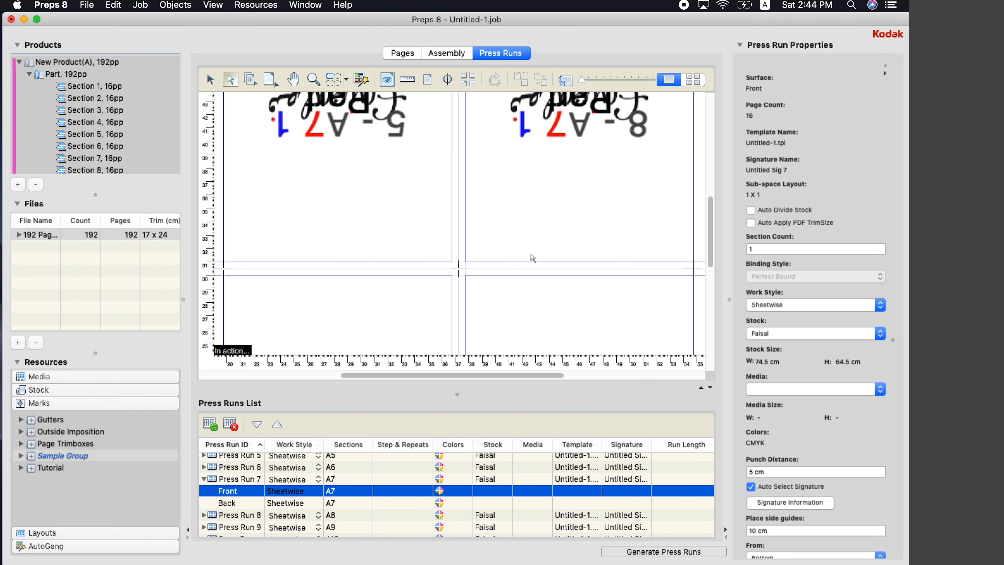
scroll(532, 257, "down", 5)
scroll(533, 258, "down", 5)
scroll(532, 257, "up", 4)
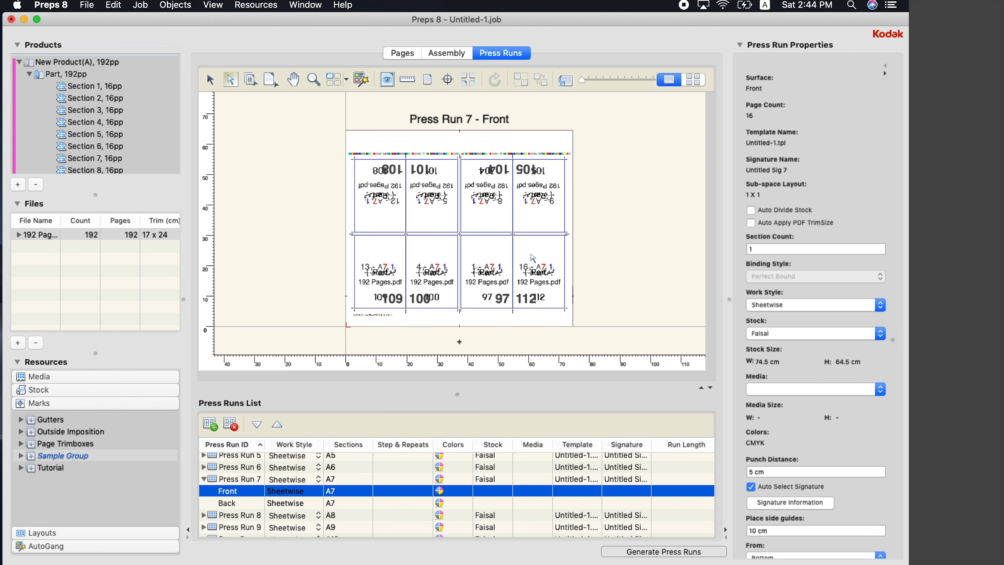
scroll(533, 257, "up", 1)
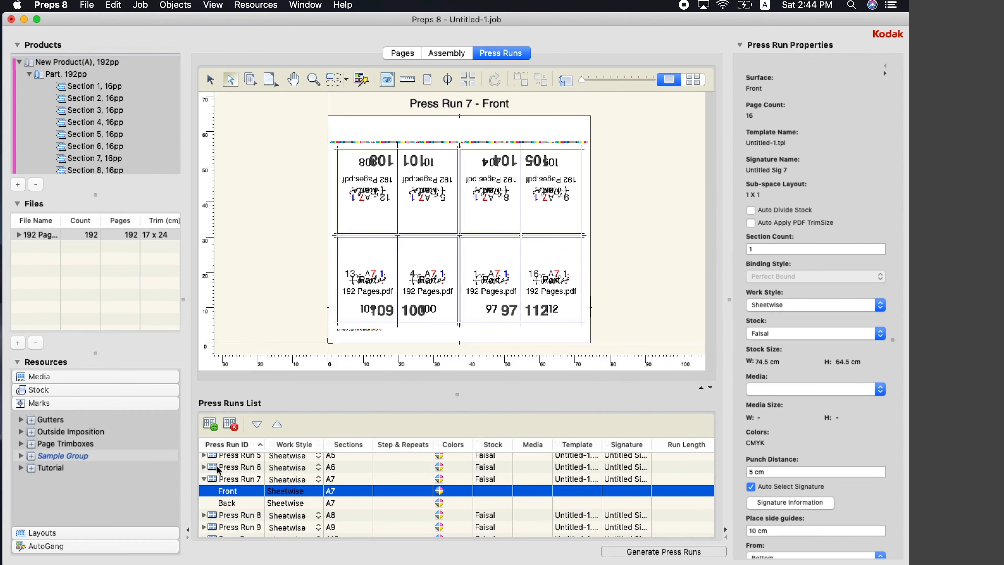
left_click(204, 479)
scroll(275, 474, "up", 4)
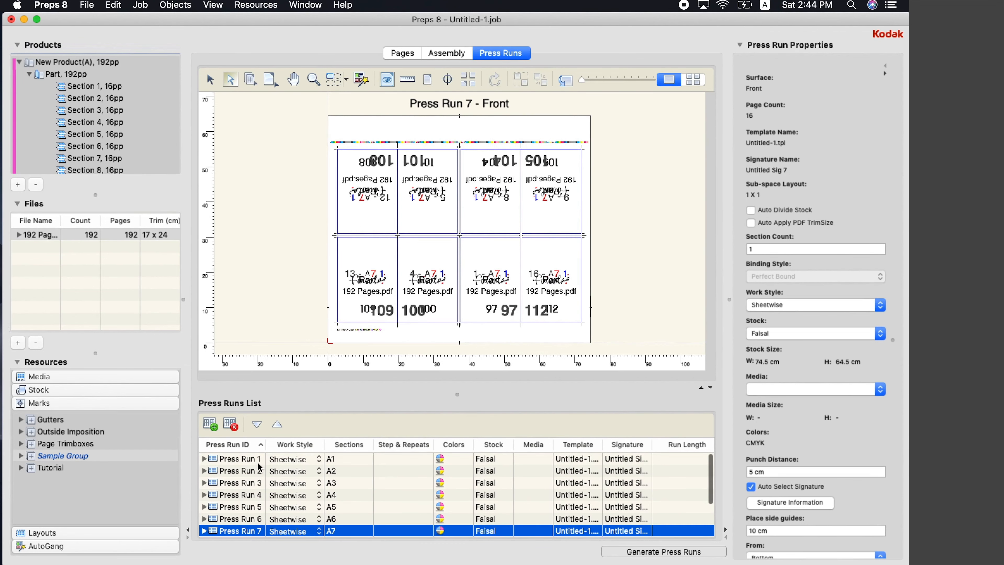
left_click(455, 461)
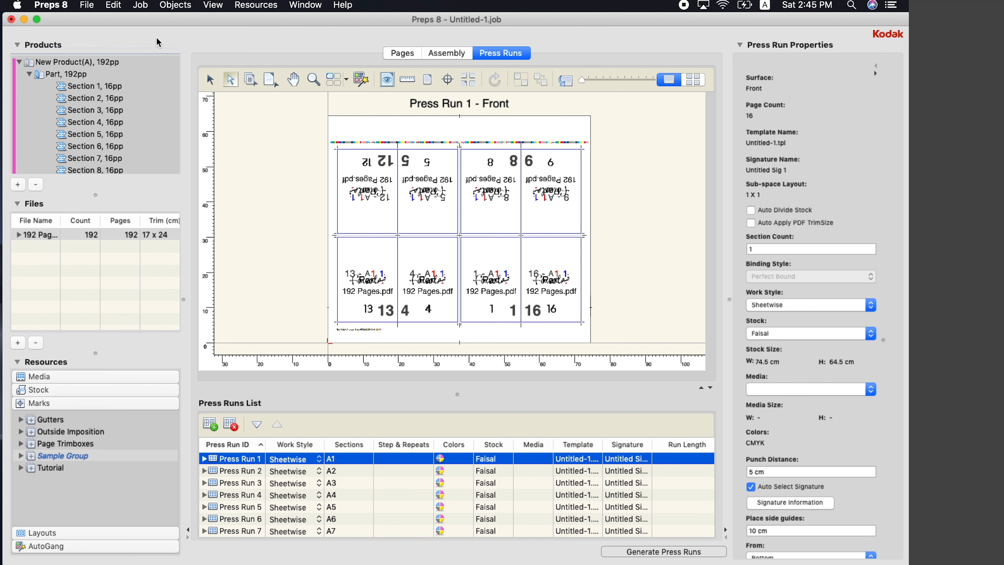
In File > Print, set the output destination to PDF
left_click(87, 4)
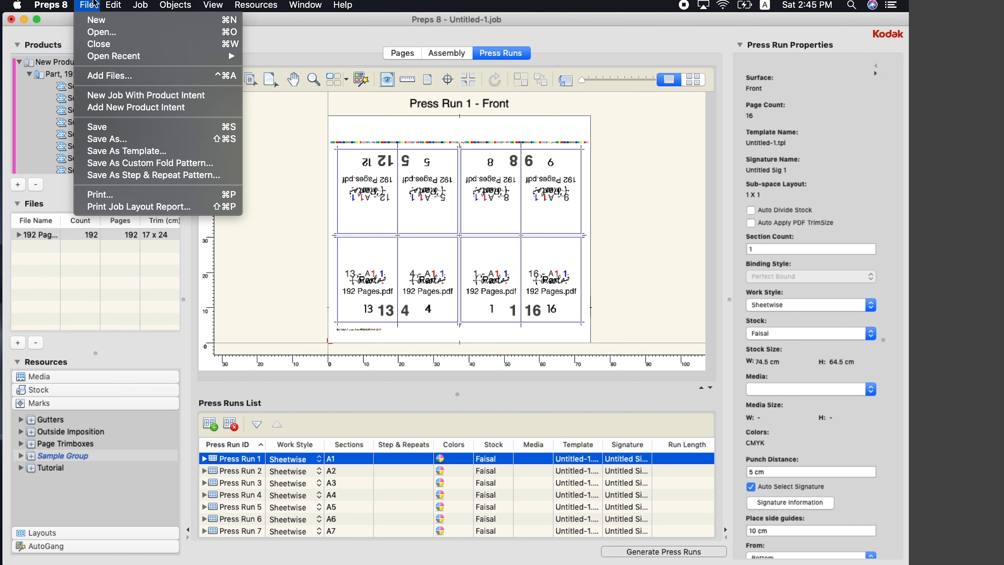
left_click(139, 200)
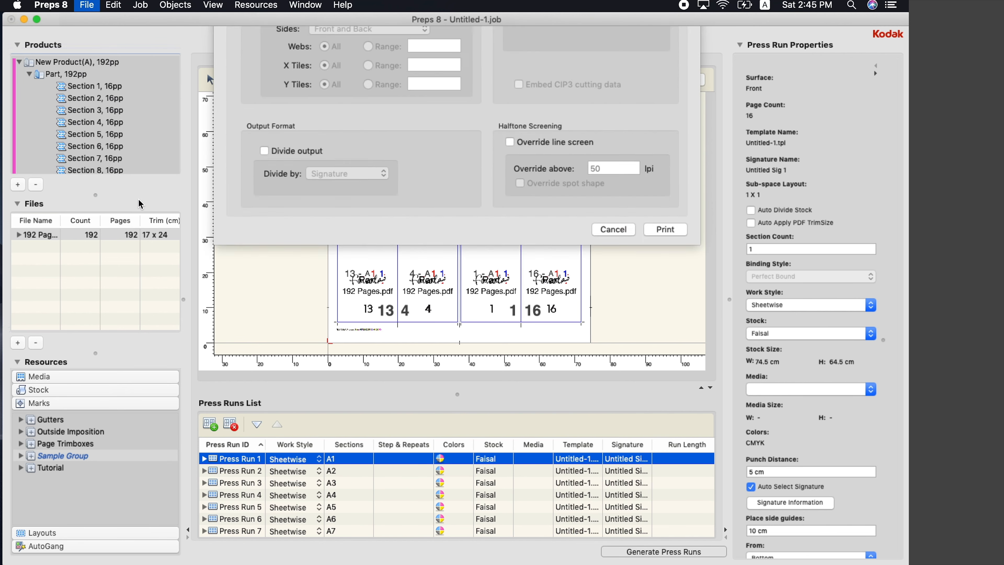
left_click(311, 40)
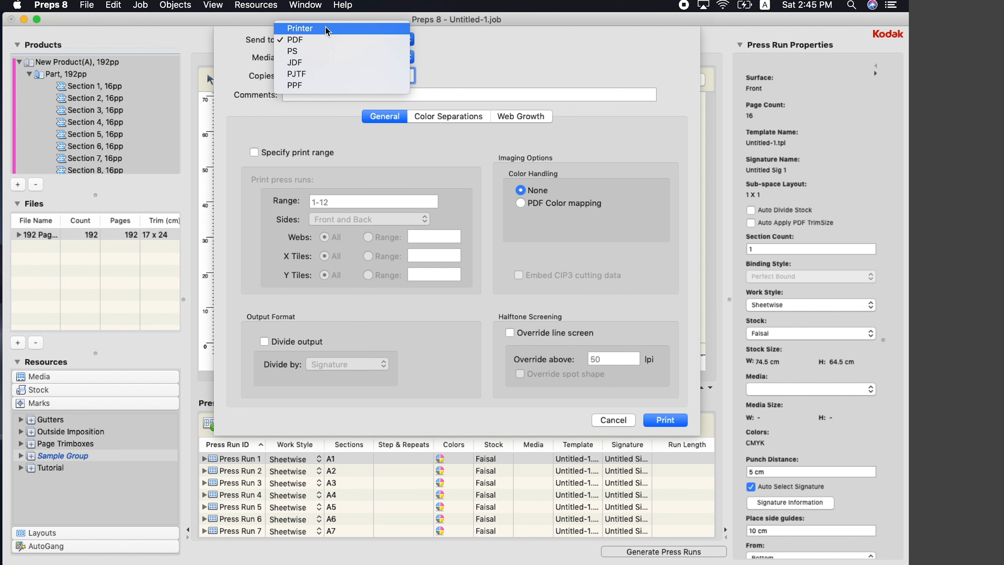
left_click(310, 68)
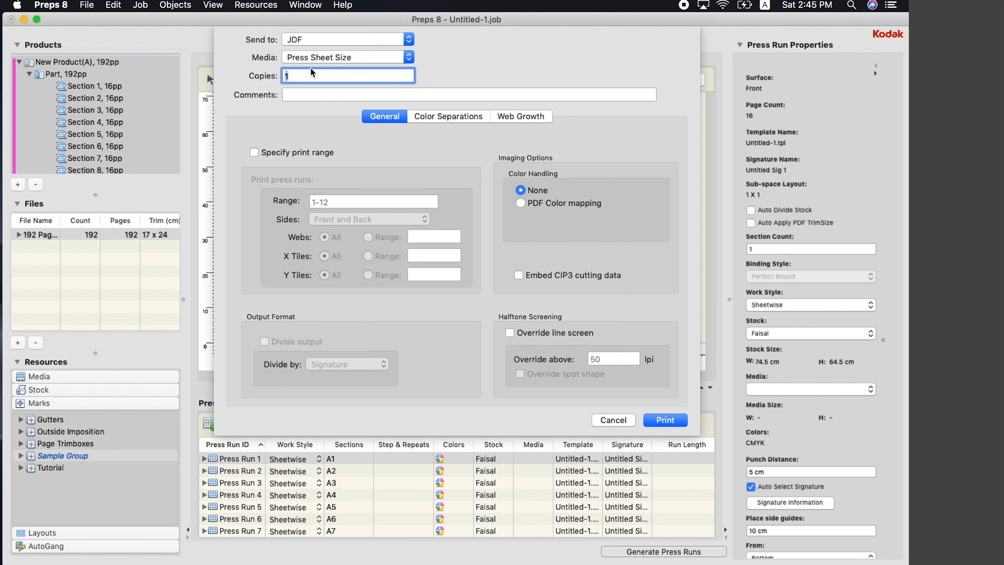
left_click(323, 39)
left_click(323, 18)
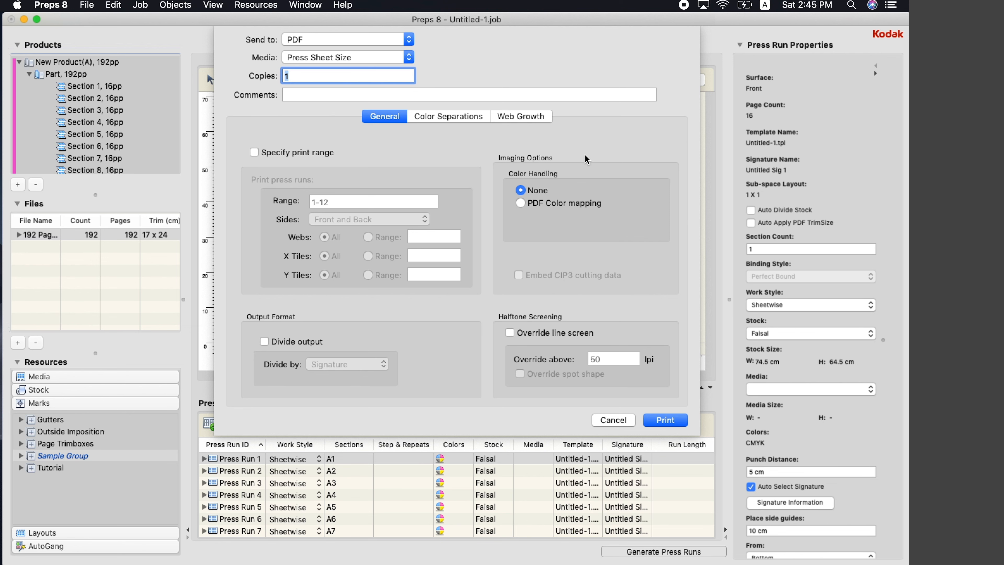
Print the job as F1.pdf into the KODAK folder
left_click(674, 421)
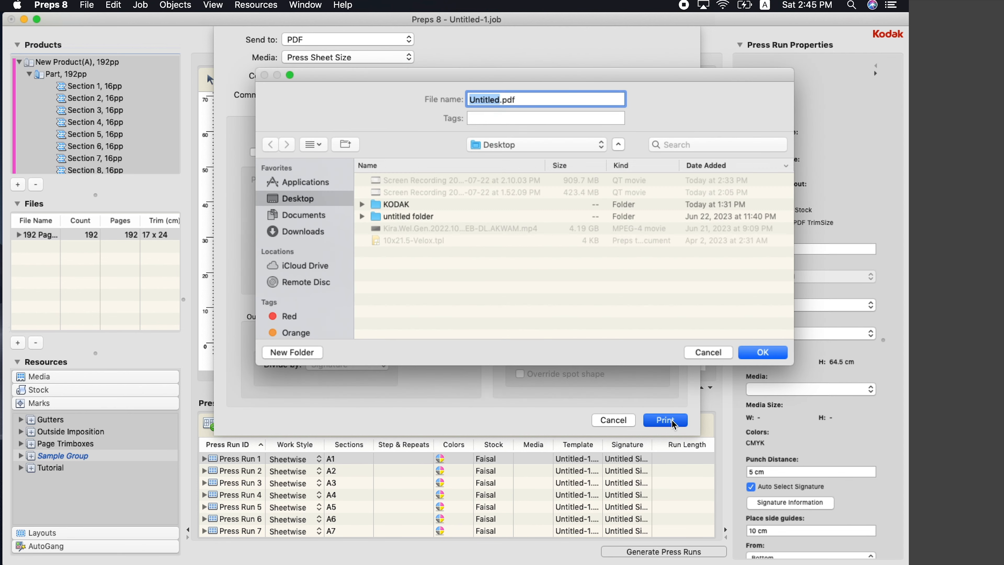
double_click(406, 206)
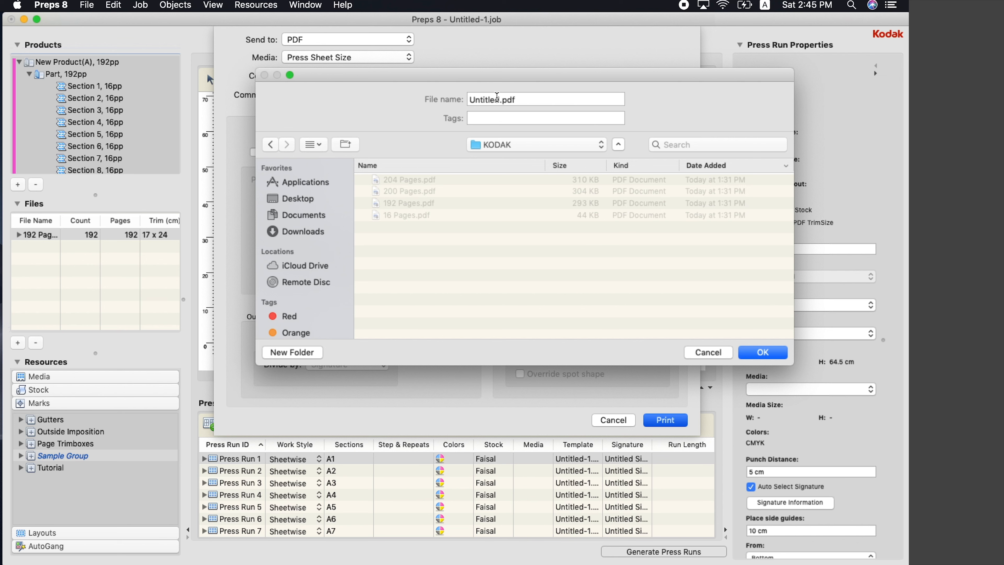
left_click_drag(500, 98, 450, 109)
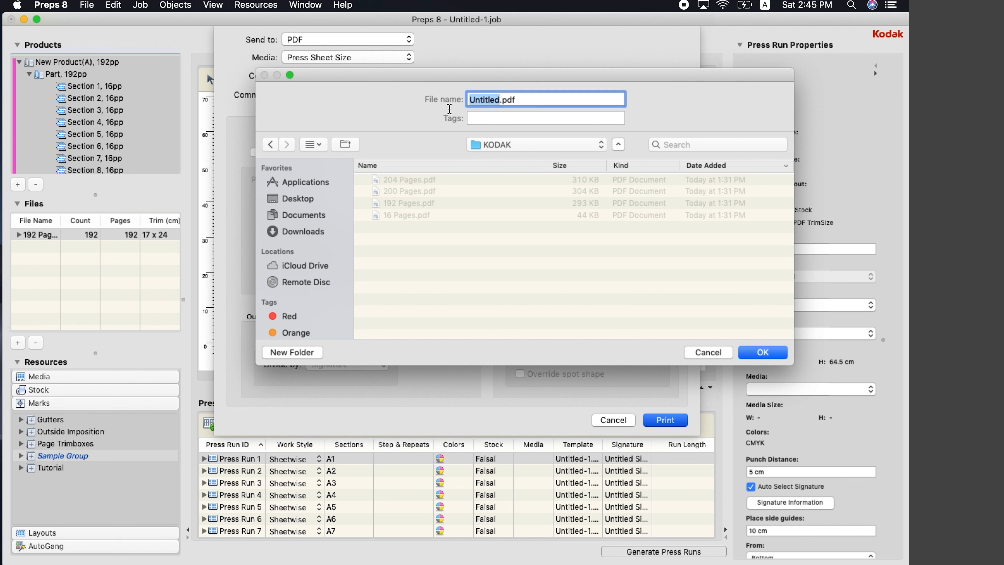
type("F1")
left_click(752, 352)
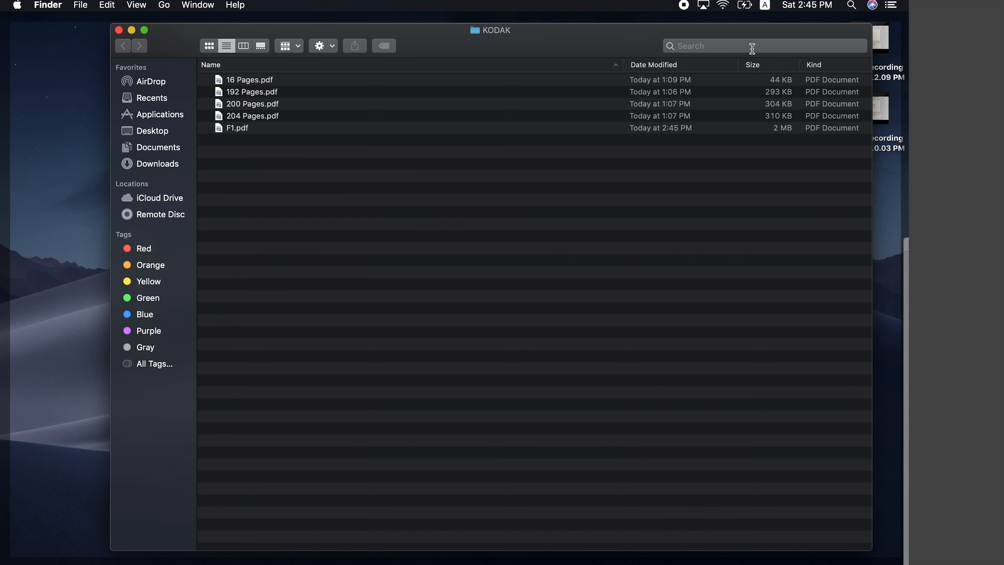
Preview F1.pdf from the KODAK folder in Quick Look
left_click_drag(473, 46, 482, 35)
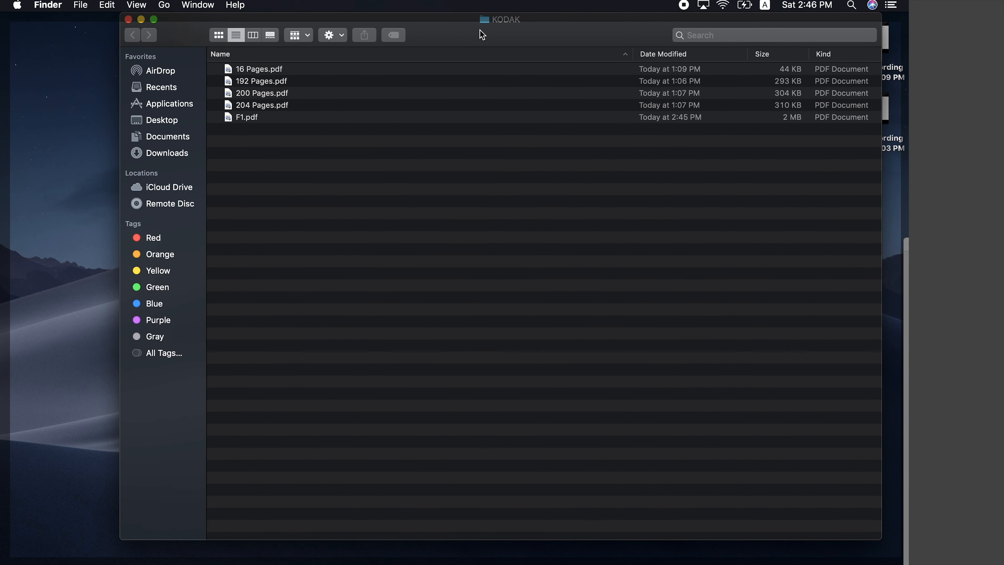
left_click(277, 118)
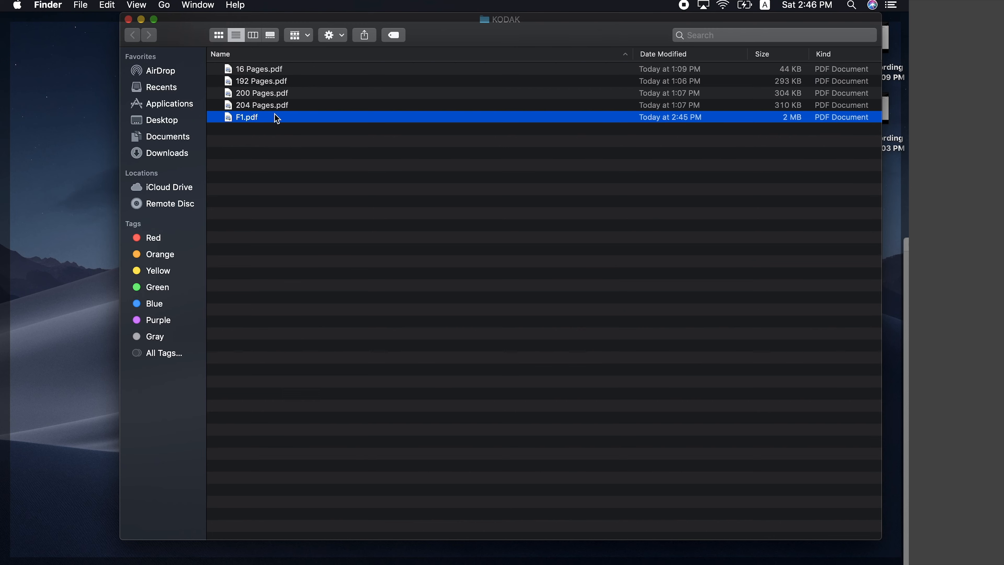
key("space")
Step through the early sheets down to the one with pages 122, 119, 118, 123
left_click(640, 150)
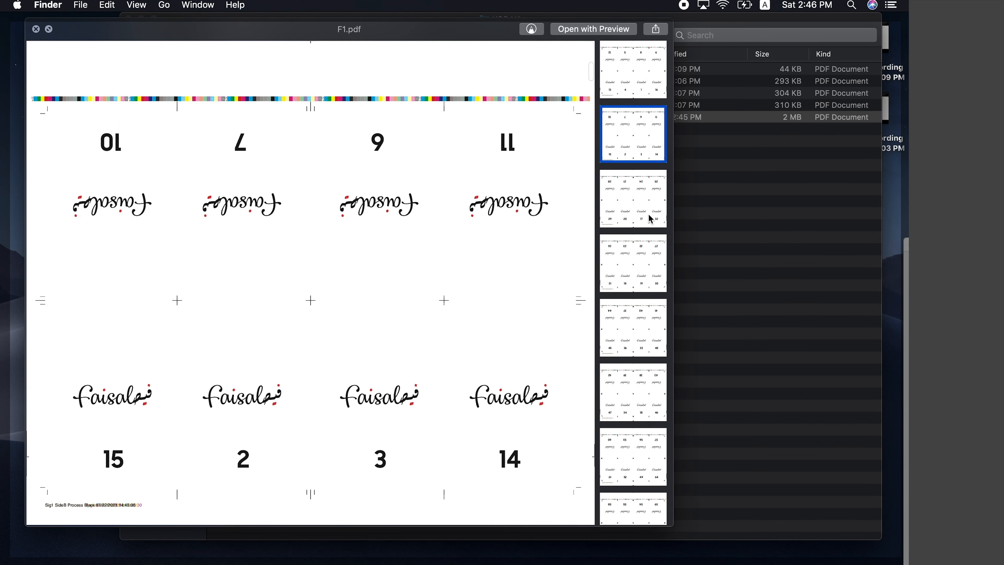
left_click(648, 217)
left_click(644, 269)
left_click(647, 348)
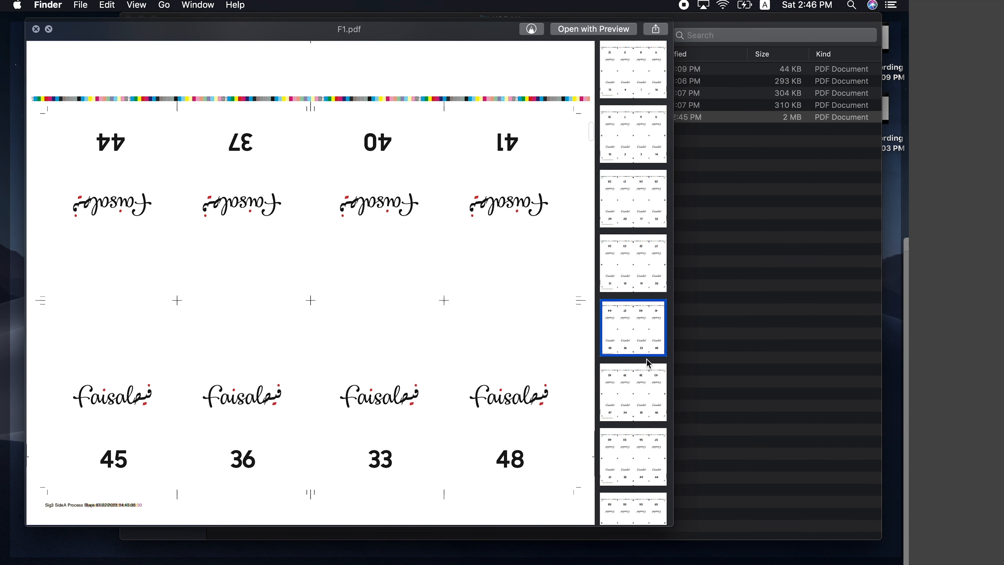
scroll(648, 363, "down", 10)
left_click(647, 360)
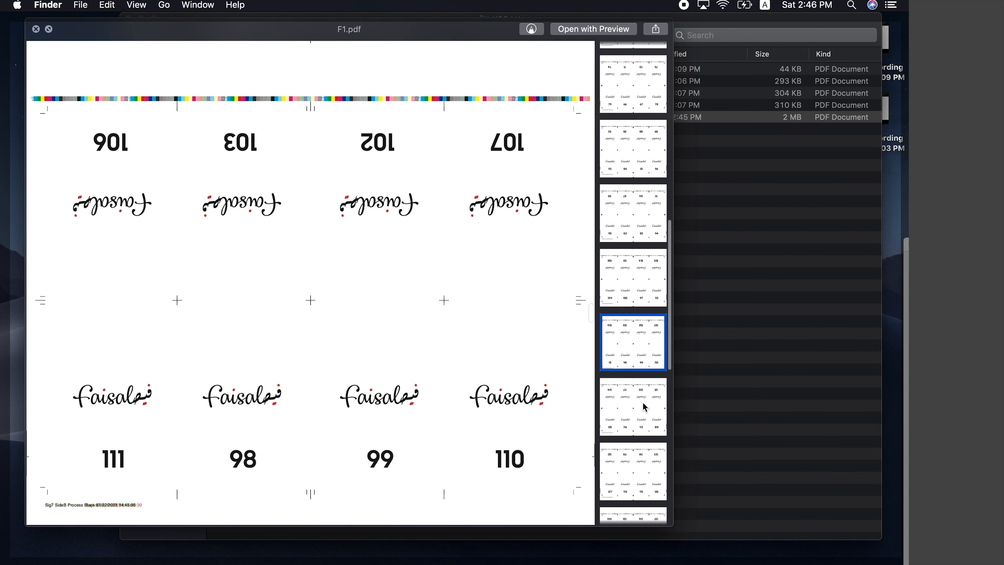
left_click(645, 408)
left_click(645, 477)
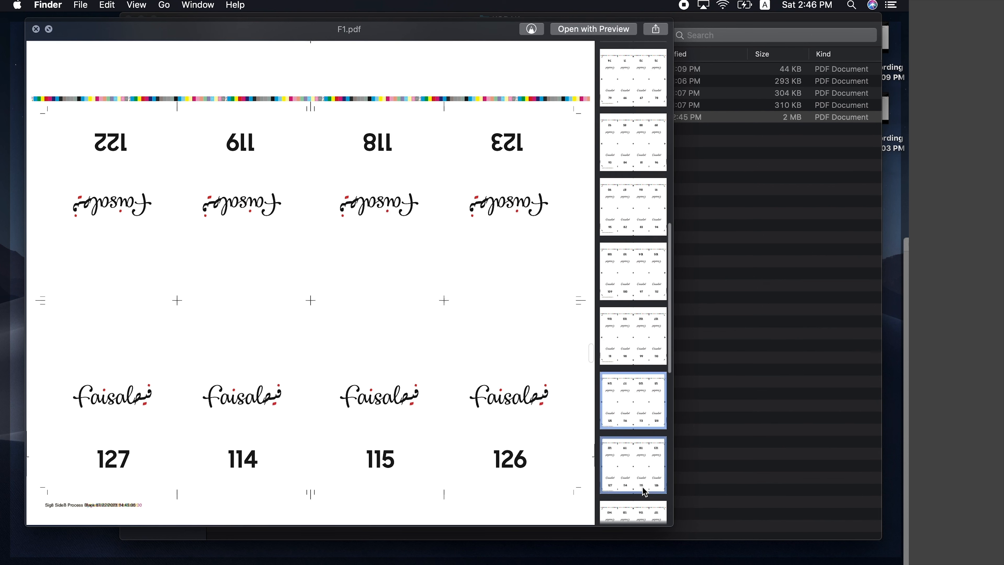
View later sheets through pages 186, 183, 182, 187, then return to the first sheet
scroll(633, 337, "down", 8)
left_click(648, 361)
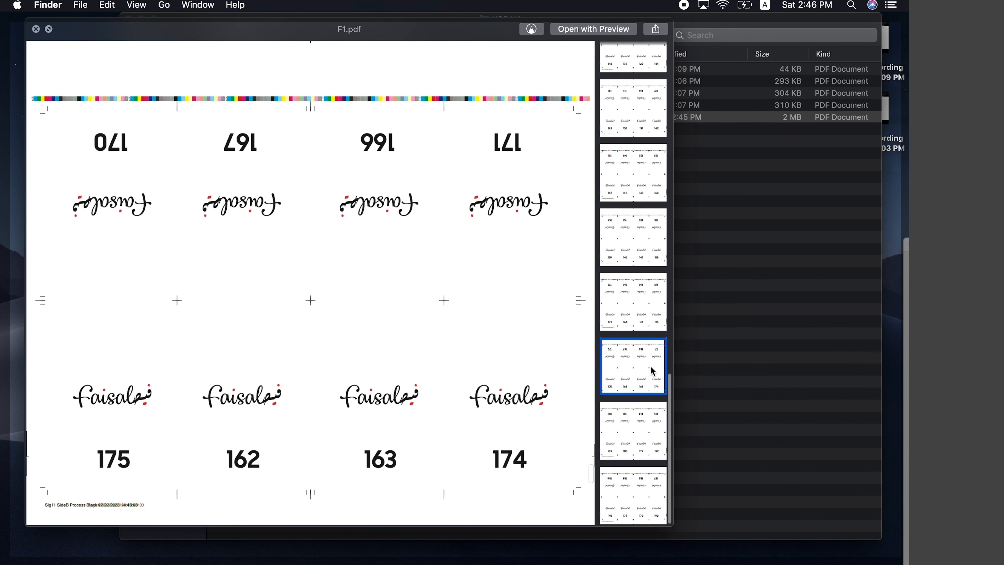
left_click(634, 441)
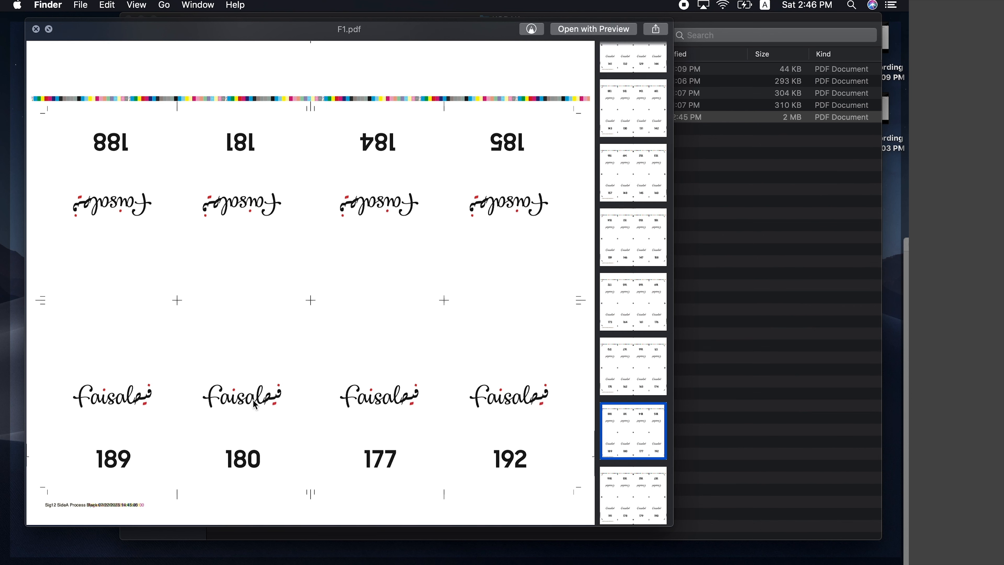
left_click(649, 493)
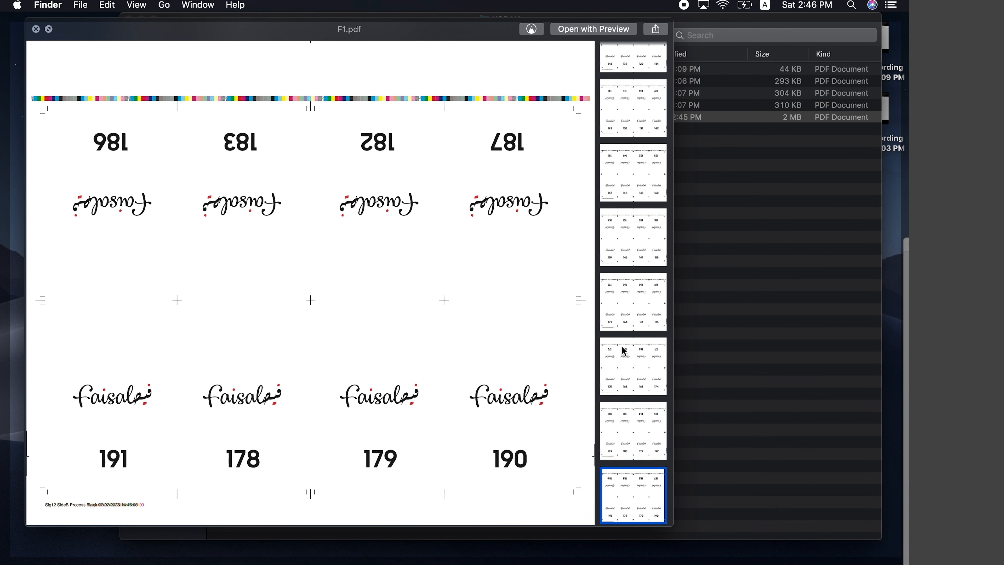
scroll(624, 351, "up", 15)
scroll(623, 351, "up", 5)
left_click(630, 83)
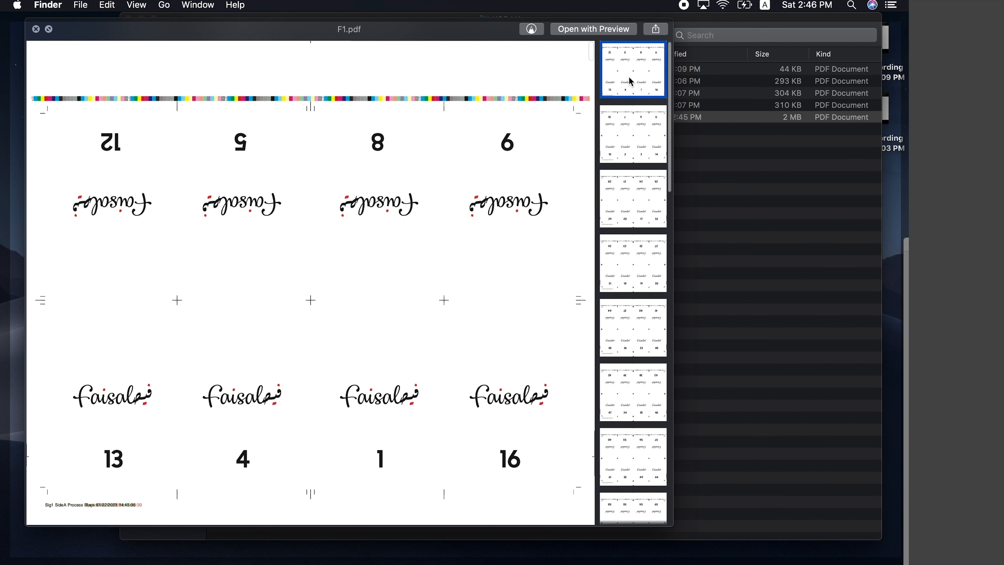
left_click(631, 137)
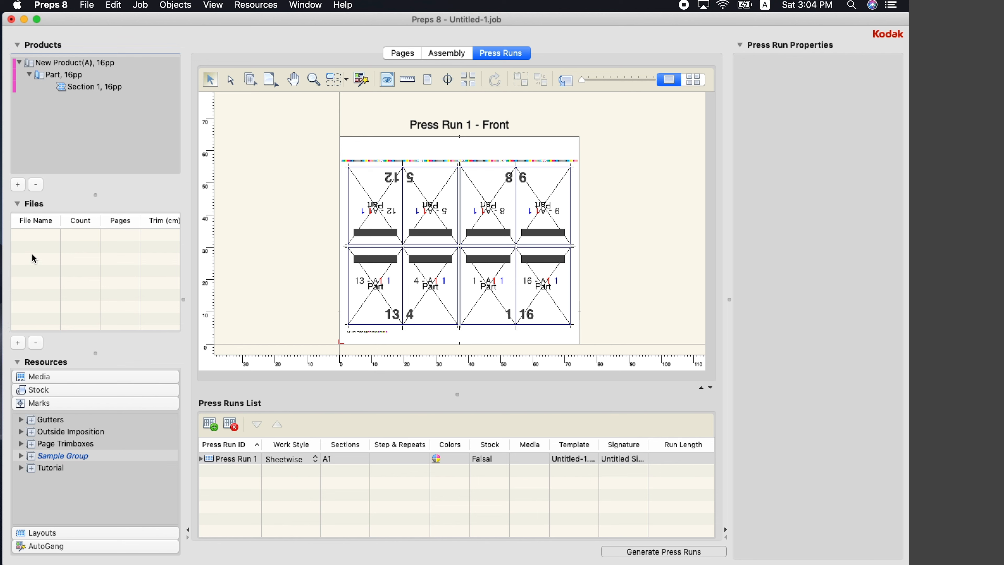
With Press Run 1 selected, add press runs until Press Run 9 exists
left_click(245, 501)
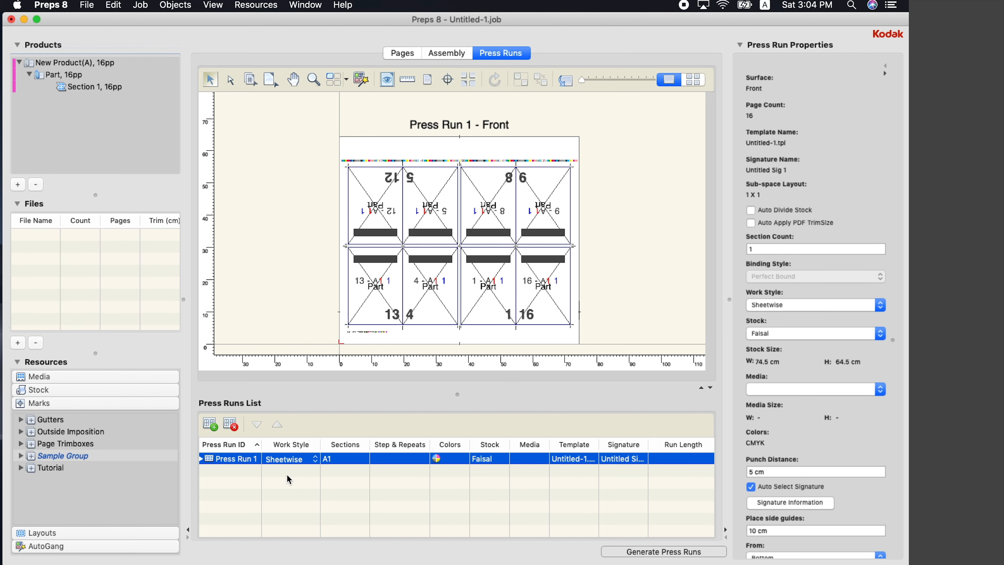
left_click(214, 427)
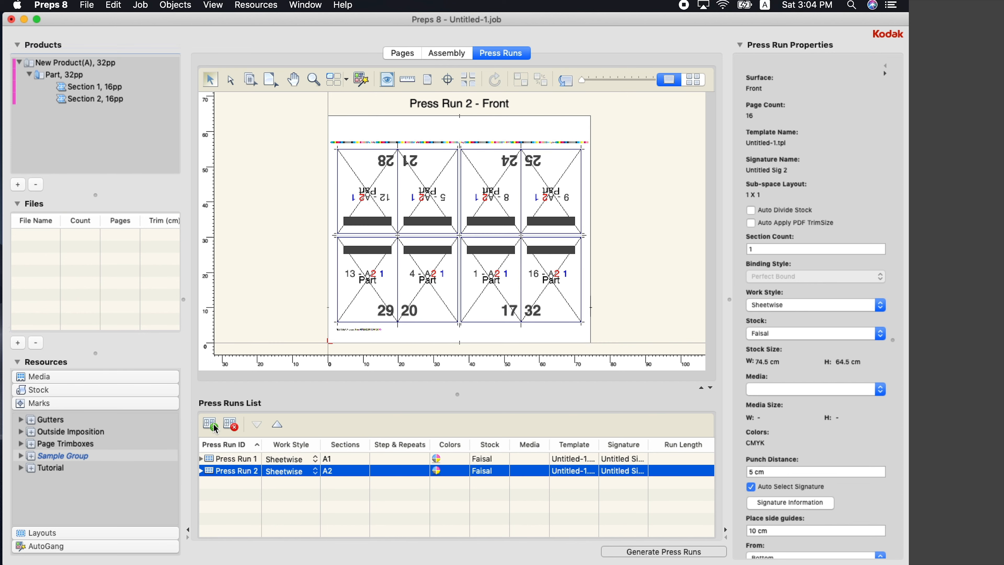
left_click(214, 427)
left_click(215, 427)
left_click(215, 427)
left_click(214, 427)
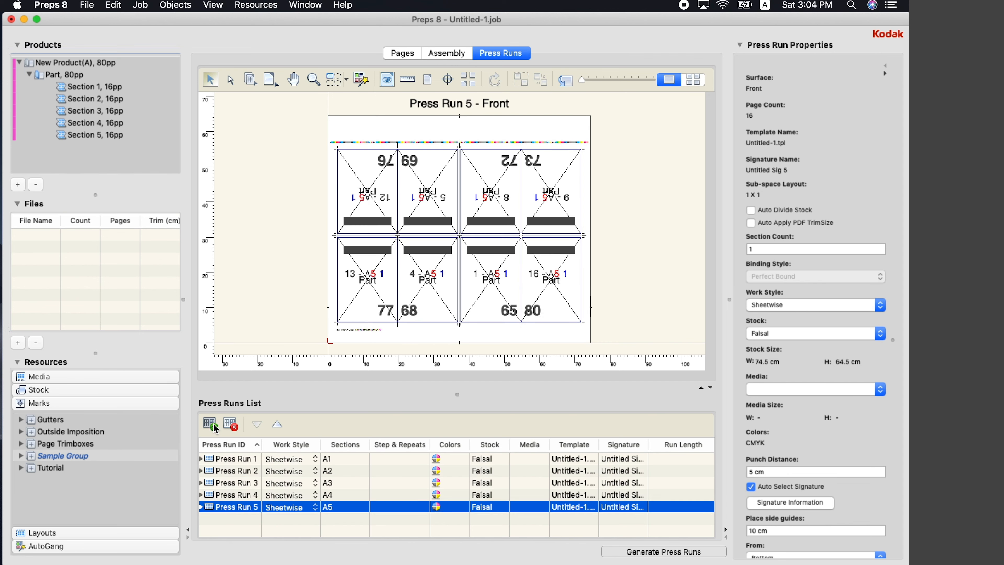
left_click(214, 427)
left_click(214, 427)
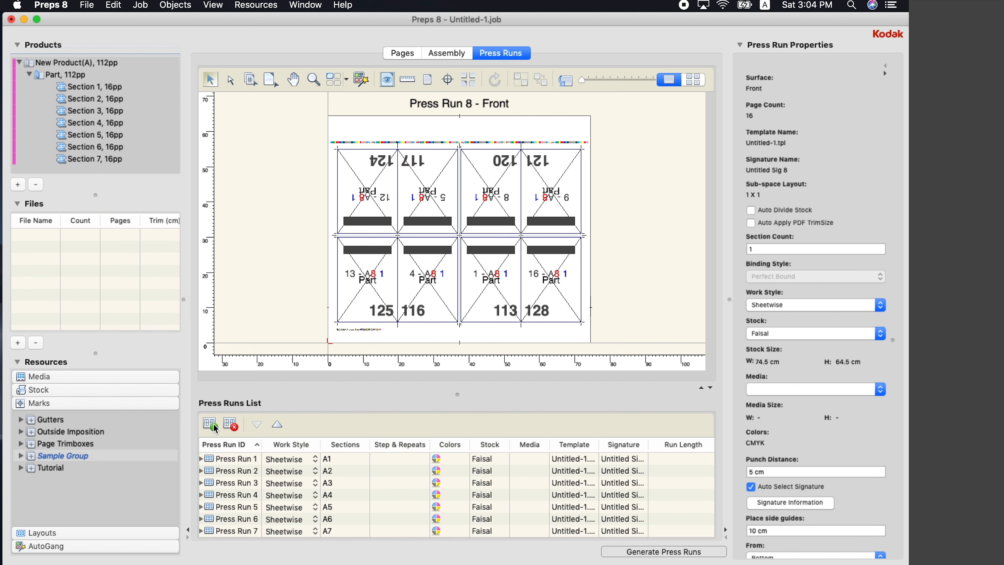
left_click(215, 428)
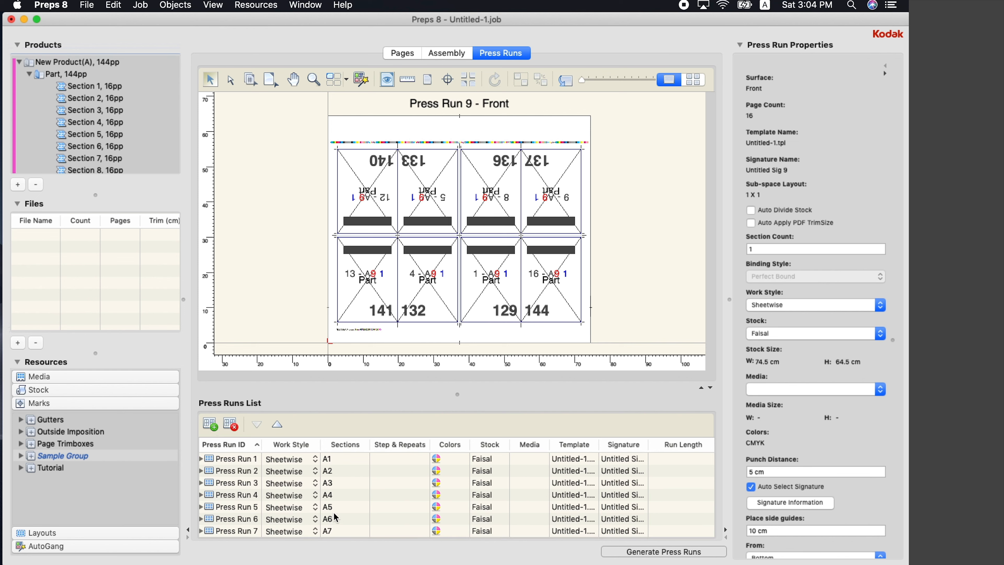
Add Press Runs 10 through 13, bringing the product to 208pp
scroll(336, 518, "down", 3)
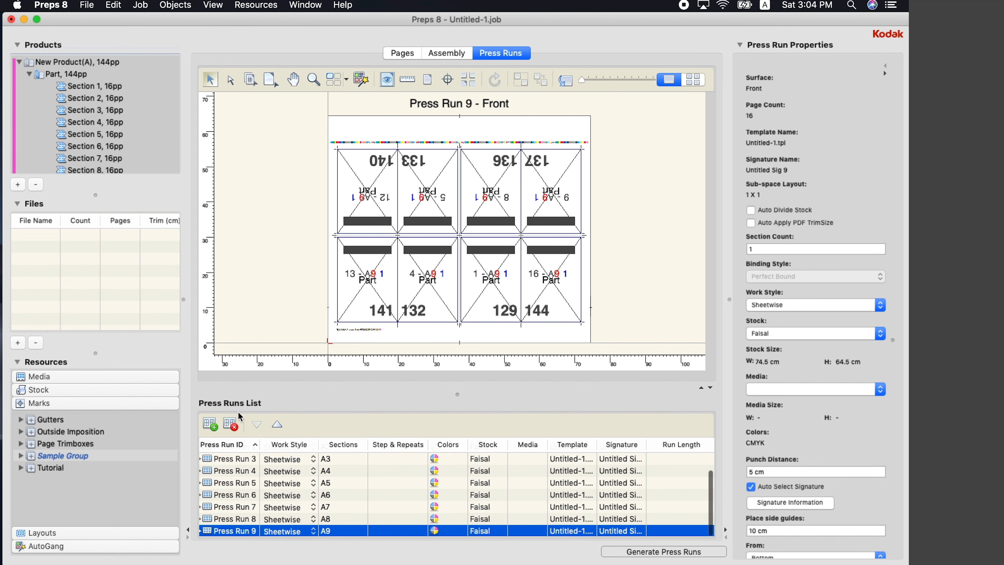
left_click(212, 427)
scroll(331, 523, "down", 1)
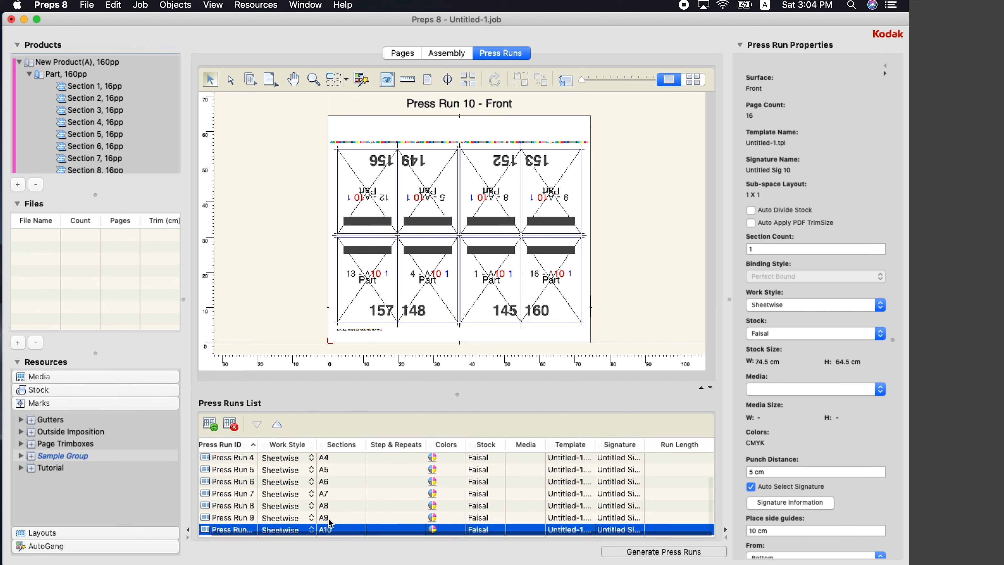
left_click(220, 429)
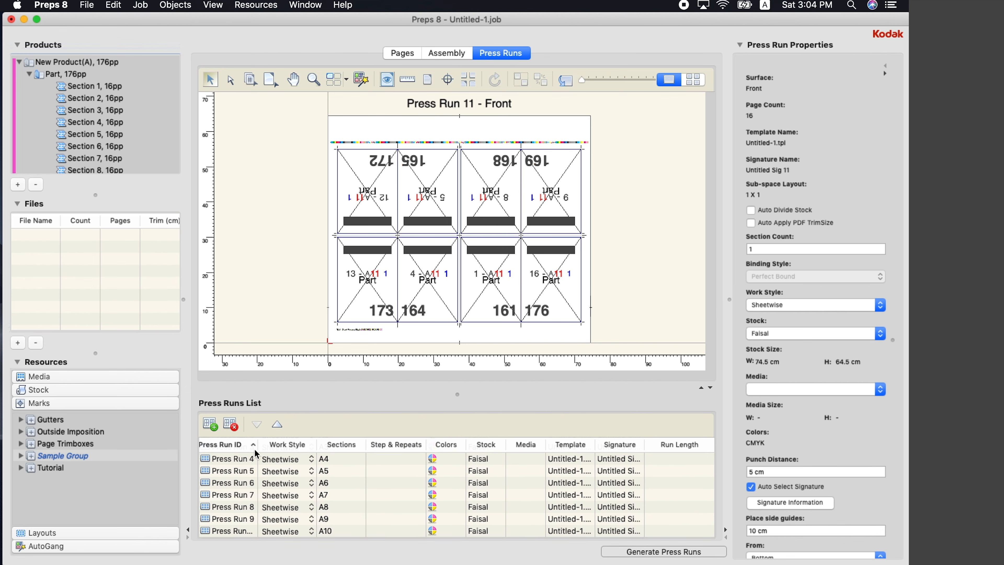
scroll(285, 479, "down", 1)
left_click(209, 427)
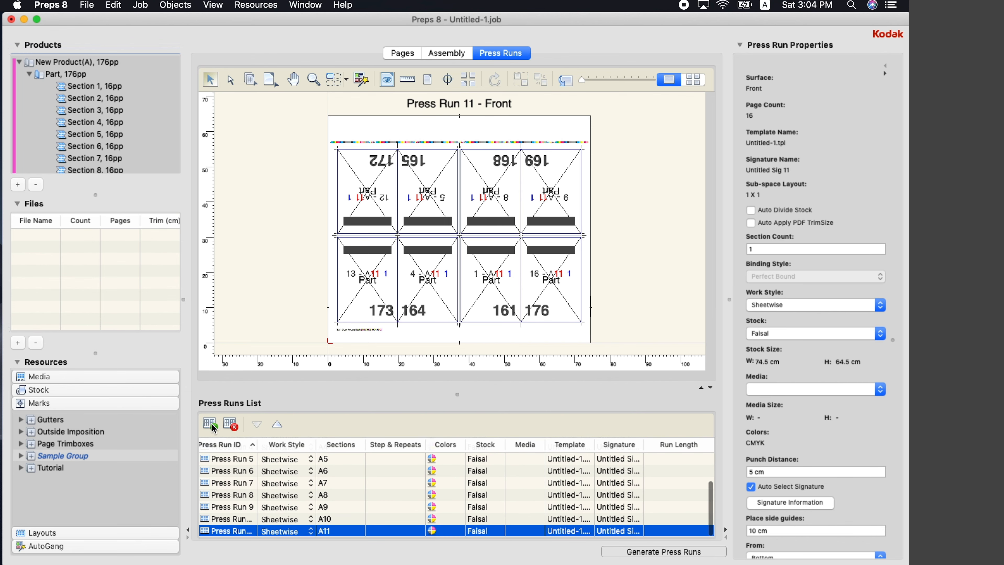
scroll(343, 514, "down", 1)
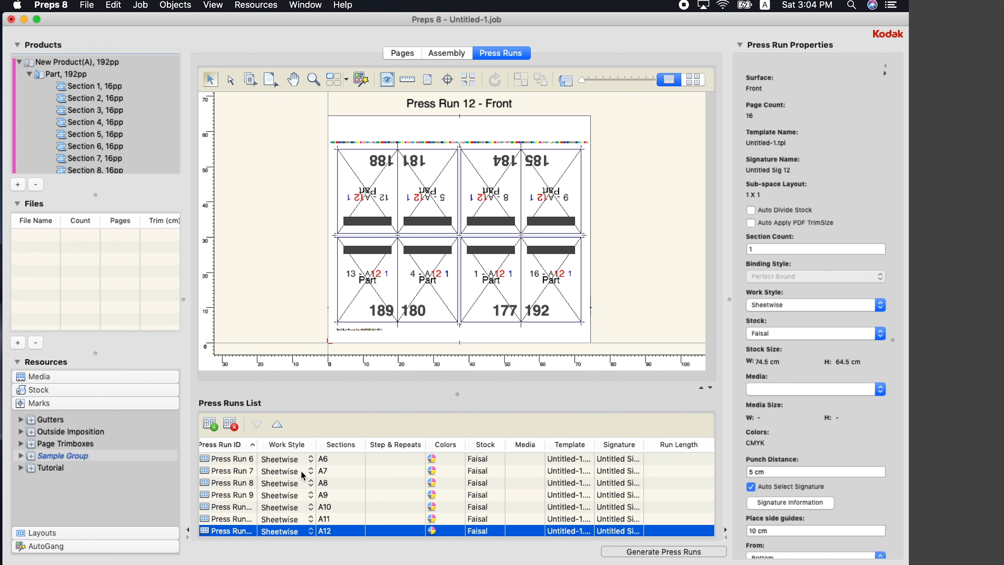
left_click(213, 427)
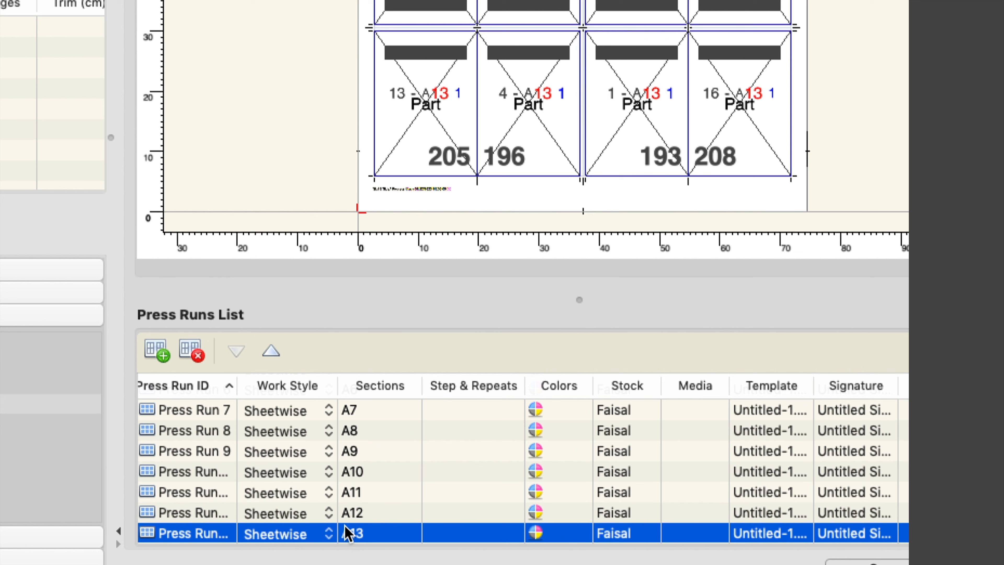
Make Press Run 13 (A13) Single-sided and switch to the Page Numbering tool
left_click(279, 537)
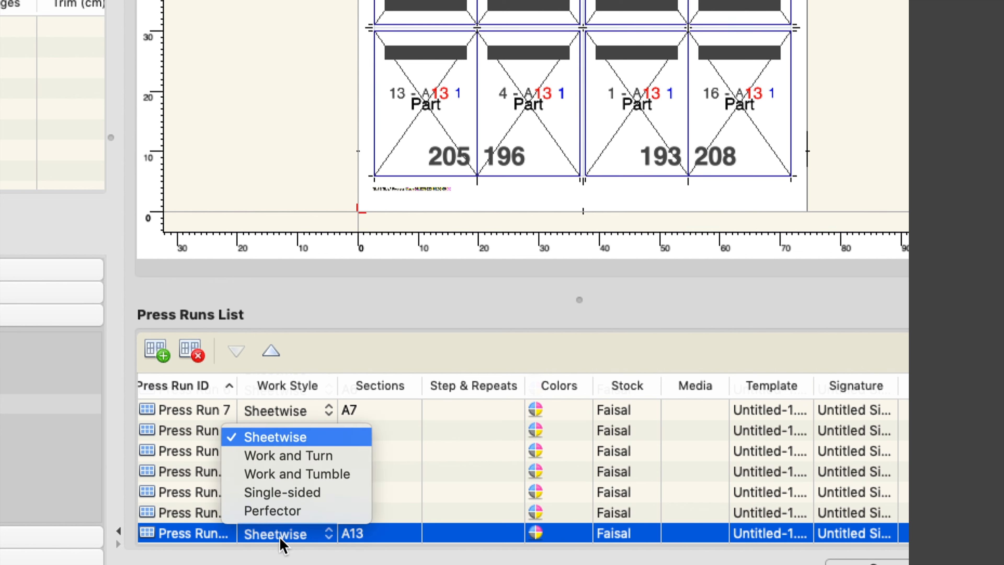
left_click(306, 502)
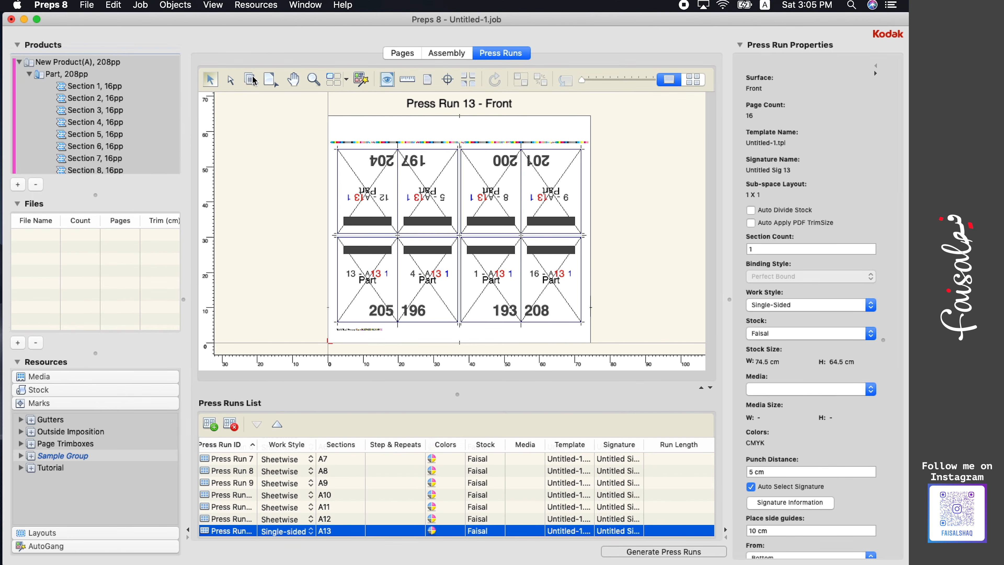
left_click(268, 118)
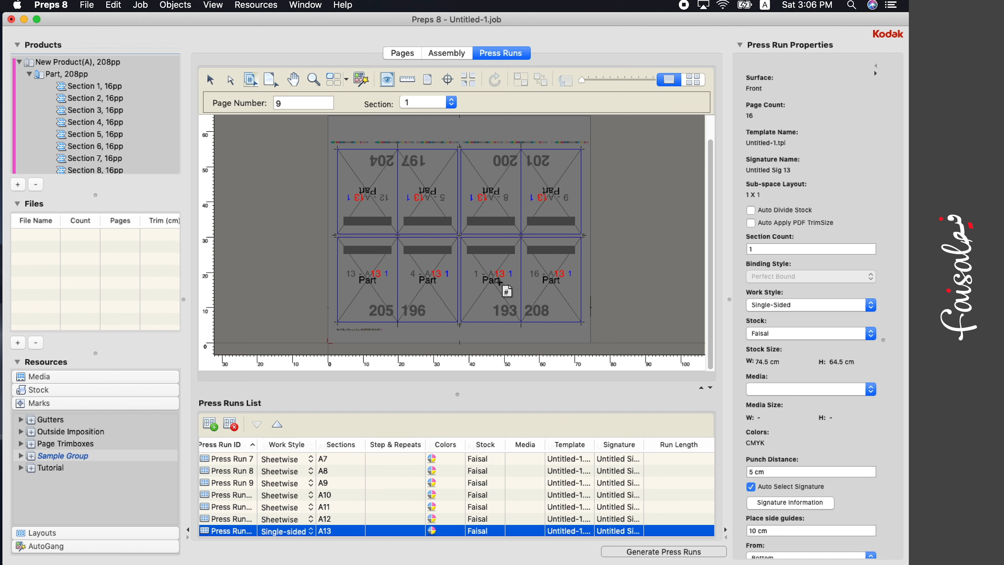
Set the page numbering start value to 1
left_click(484, 283)
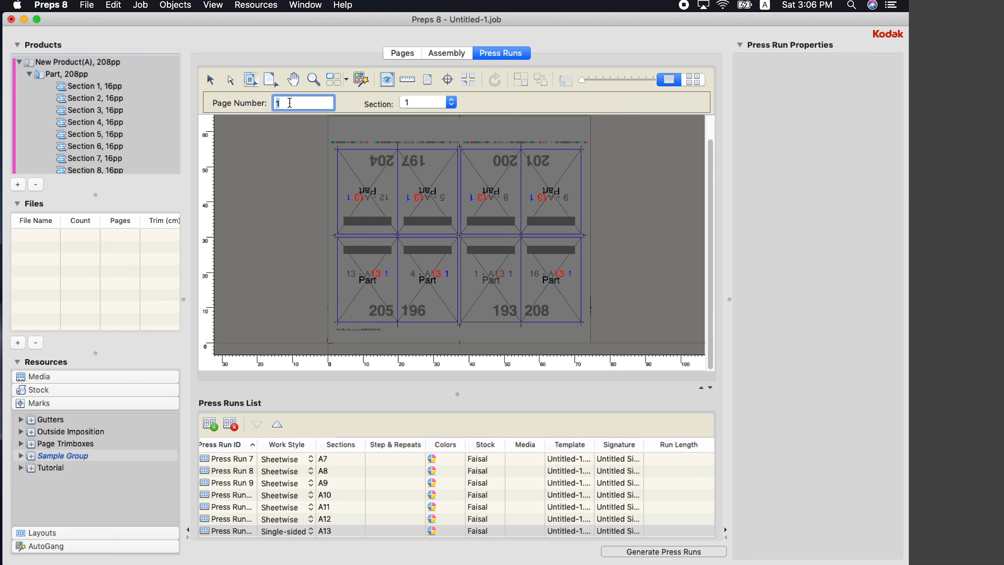
type("10")
key("Tab")
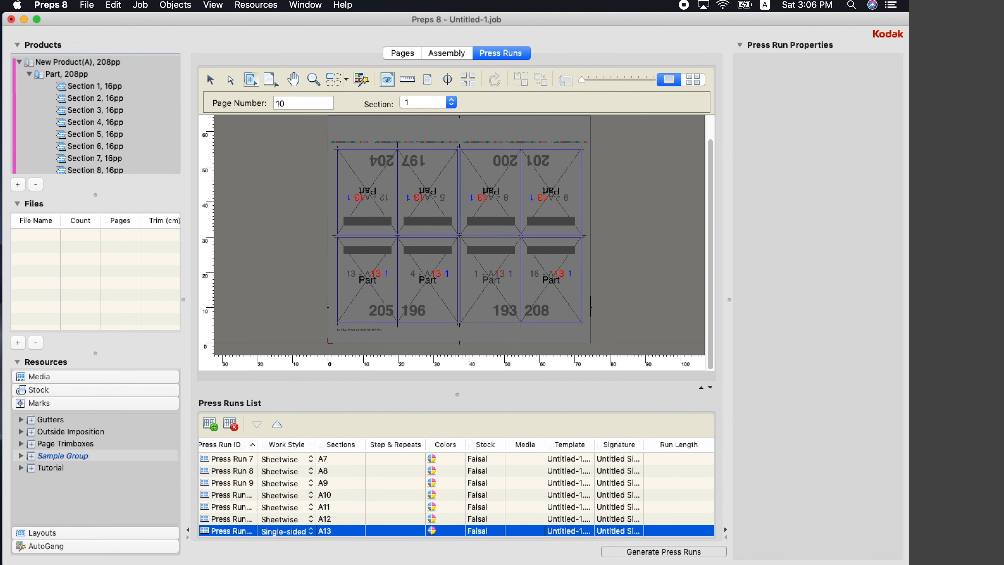
left_click(289, 103)
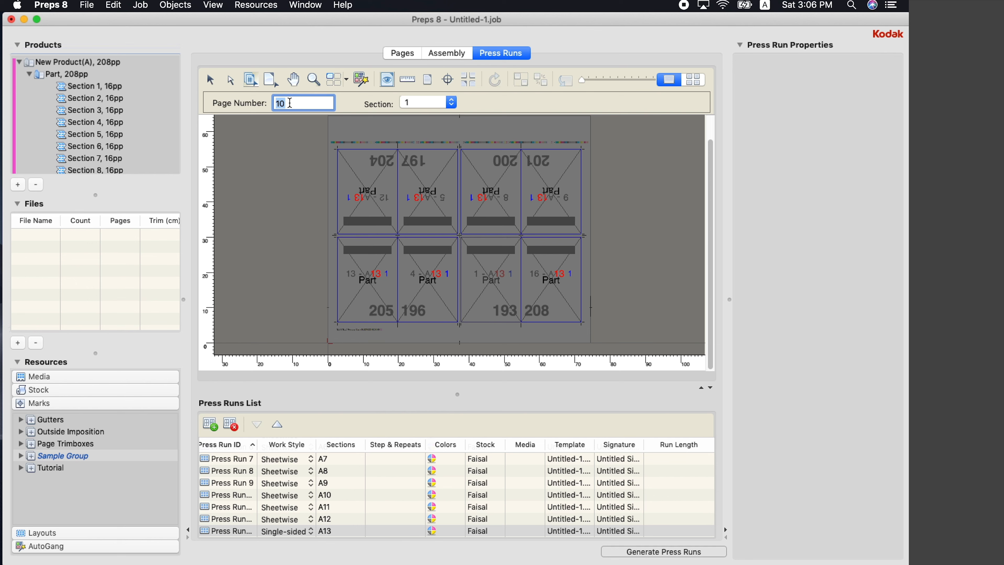
type("1")
key("Tab")
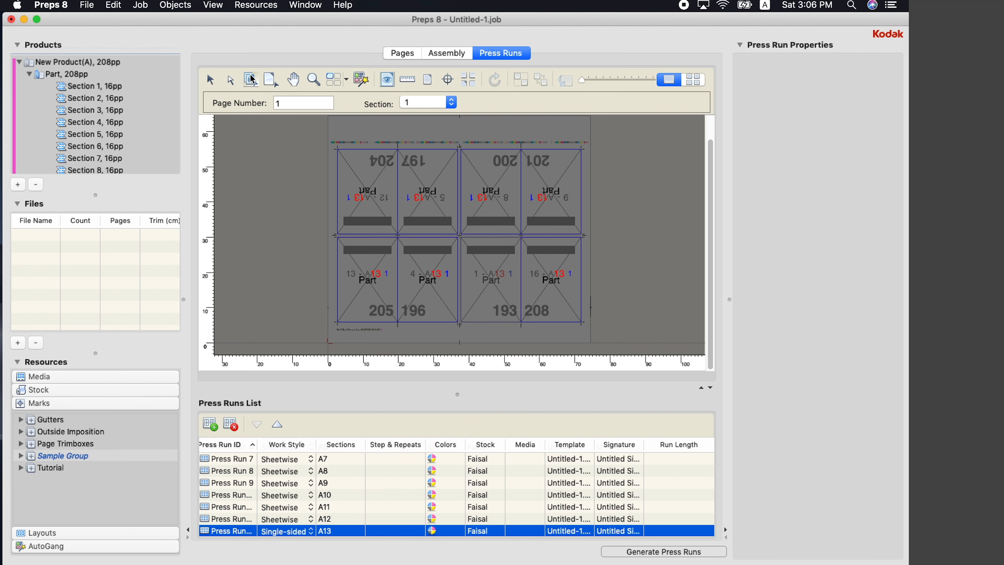
Renumber the eight pages on Press Run 13's sheet in sequence as 193 through 200
left_click(479, 254)
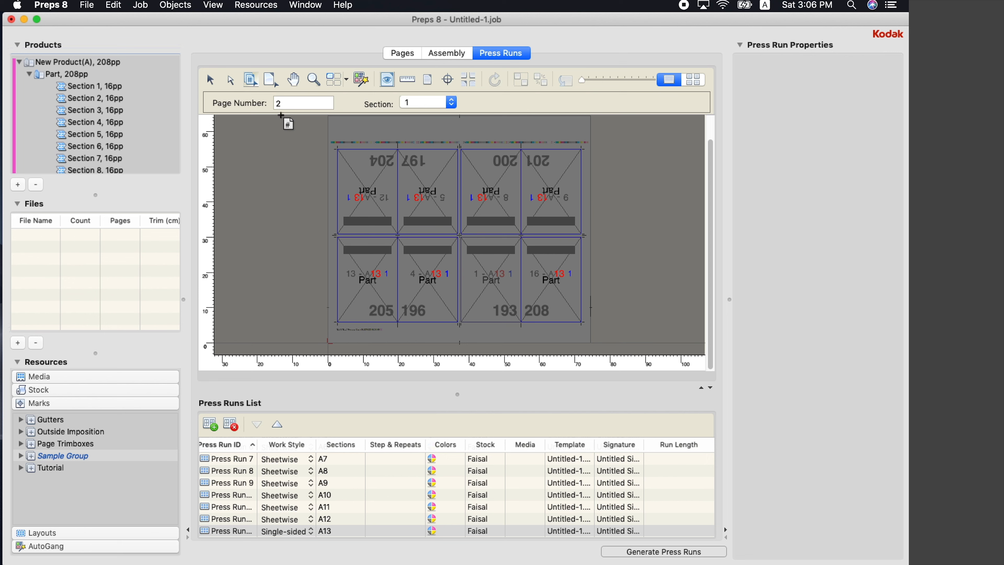
left_click(421, 262)
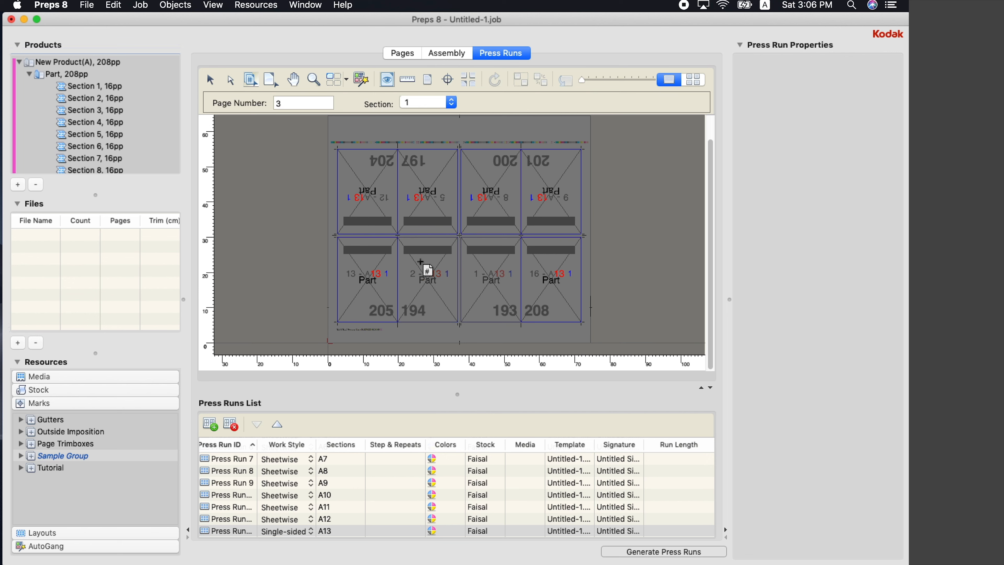
left_click(438, 198)
left_click(503, 185)
left_click(561, 199)
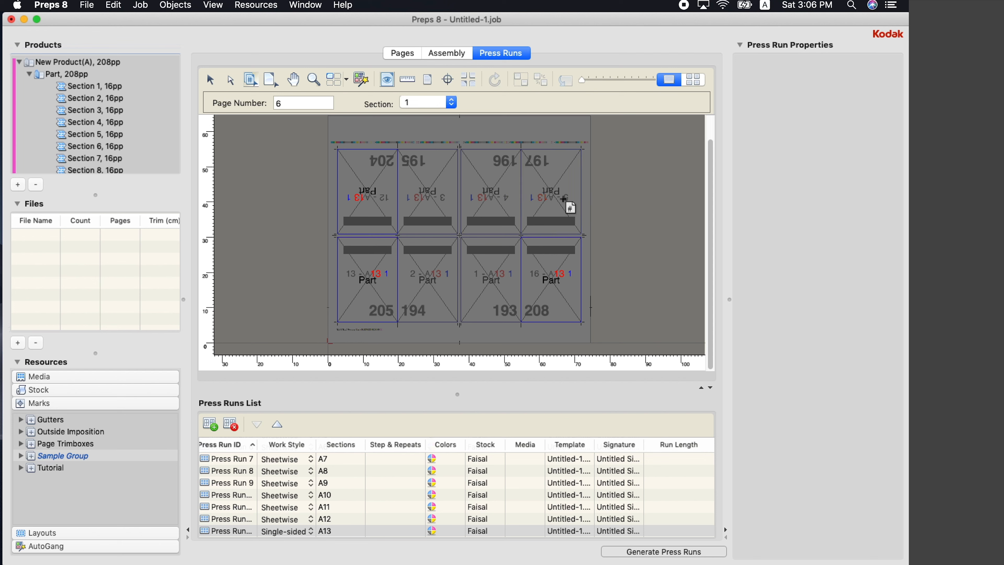
left_click(380, 197)
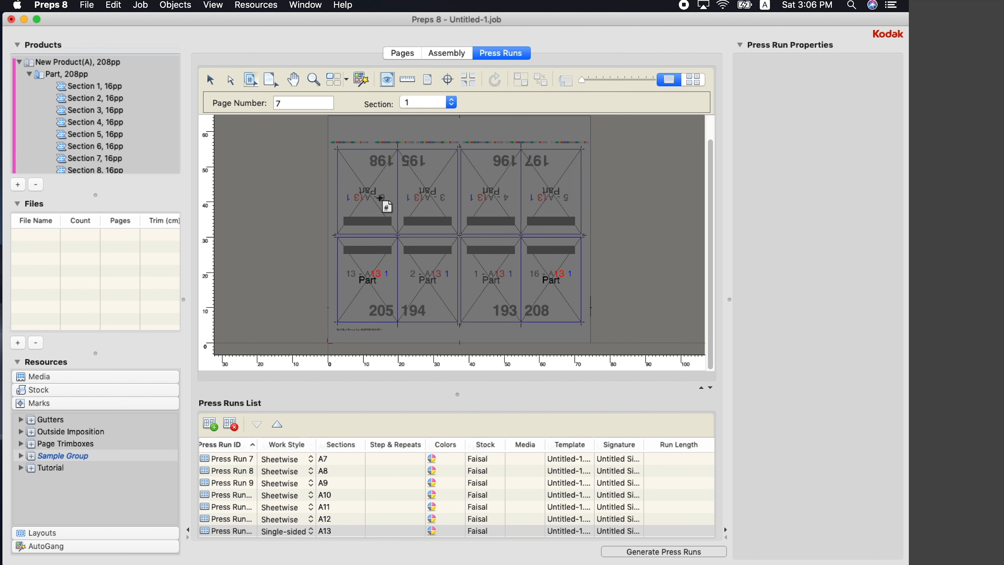
left_click(377, 303)
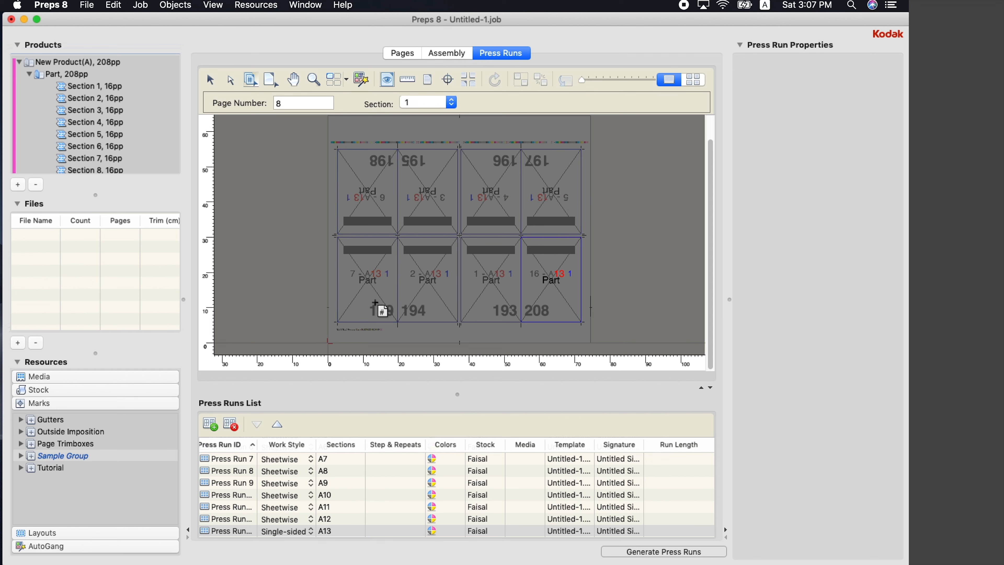
left_click(553, 272)
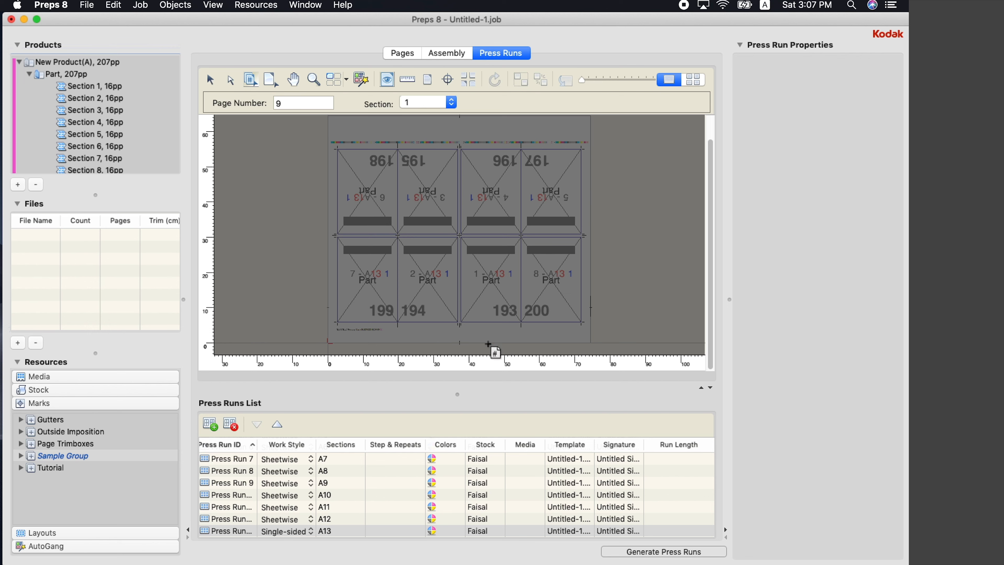
With Press Run 1 selected, add 200 Pages.pdf from the KODAK folder to the Files list
scroll(316, 475, "up", 4)
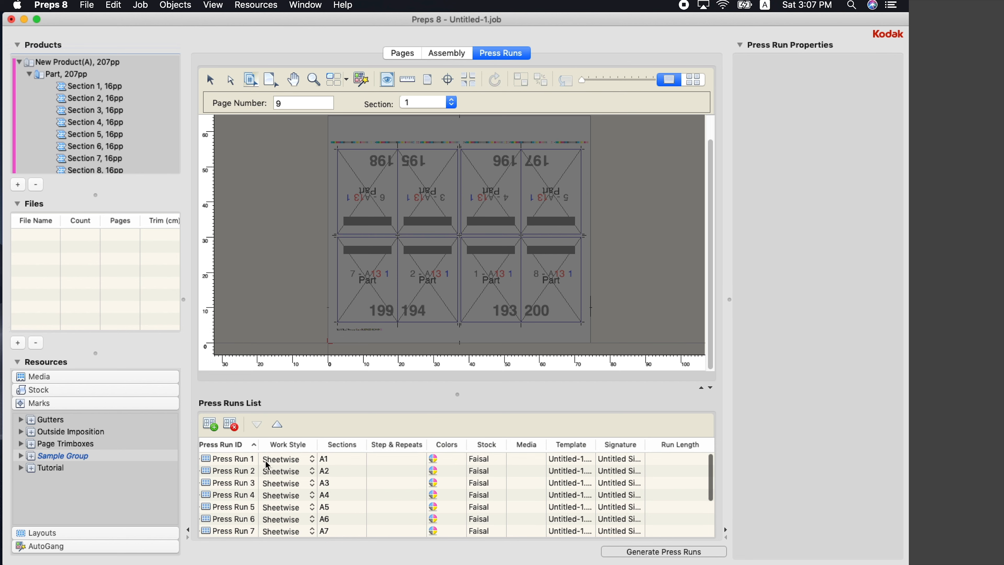
left_click(237, 460)
left_click(137, 237)
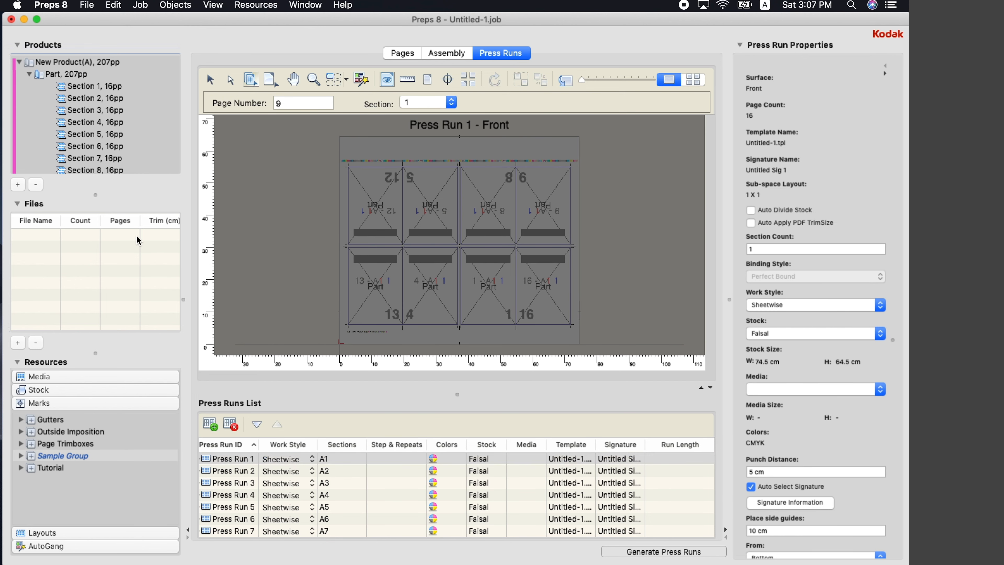
left_click(17, 343)
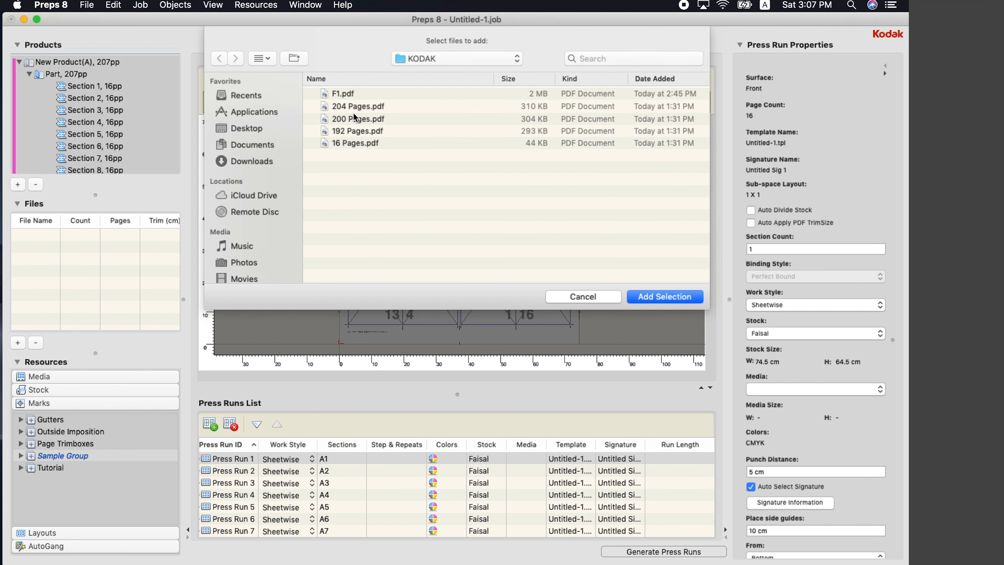
left_click(360, 119)
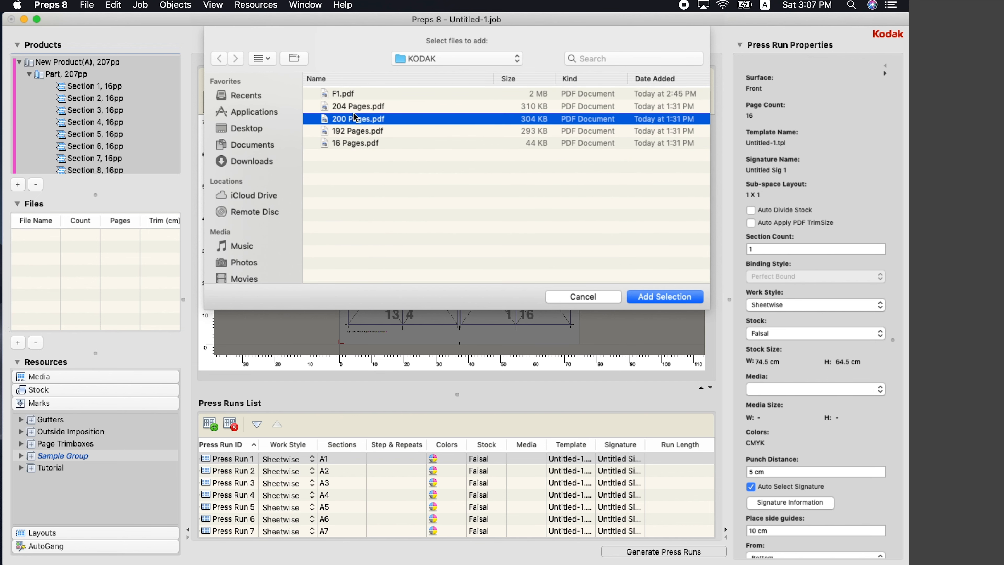
left_click(672, 296)
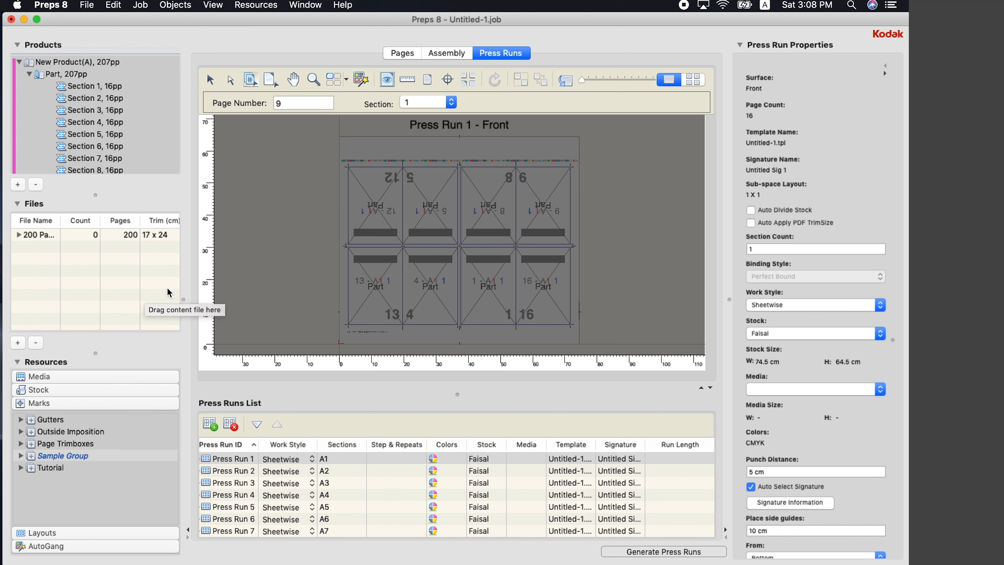
Compute 200 ÷ 16 = 12.5 in Calculator, close it, and select 200 Pages.pdf
mouse_move(770, 554)
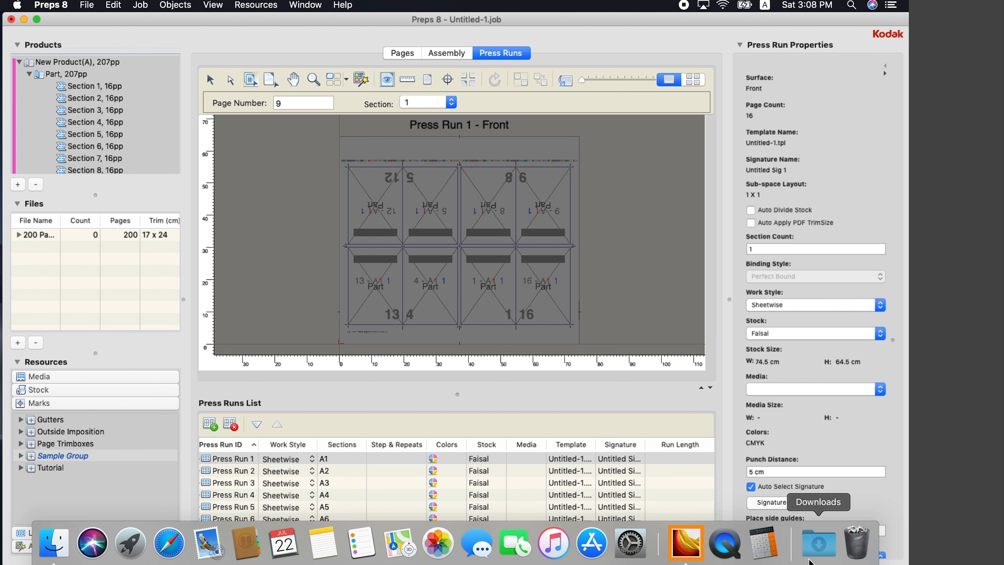
left_click(770, 554)
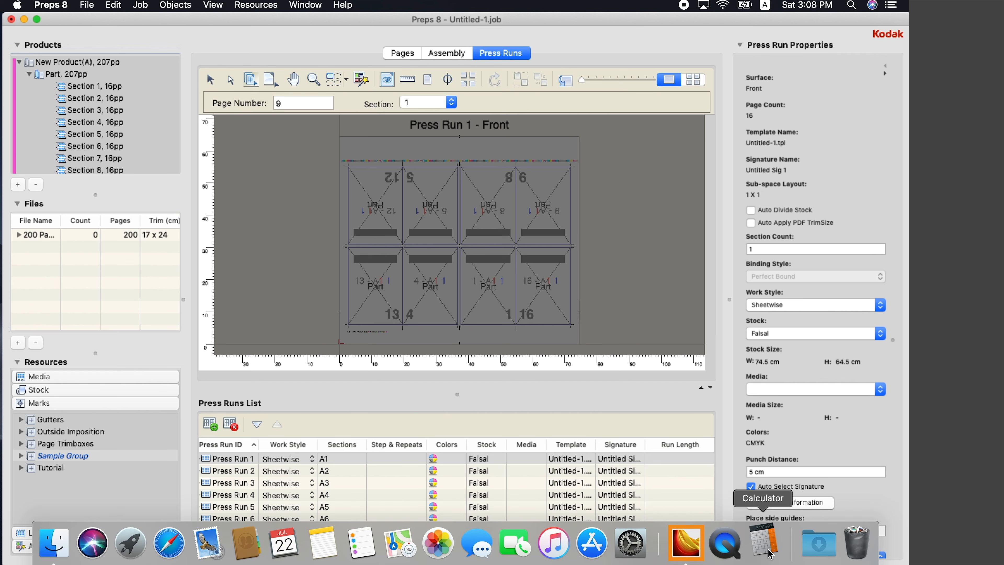
left_click(134, 313)
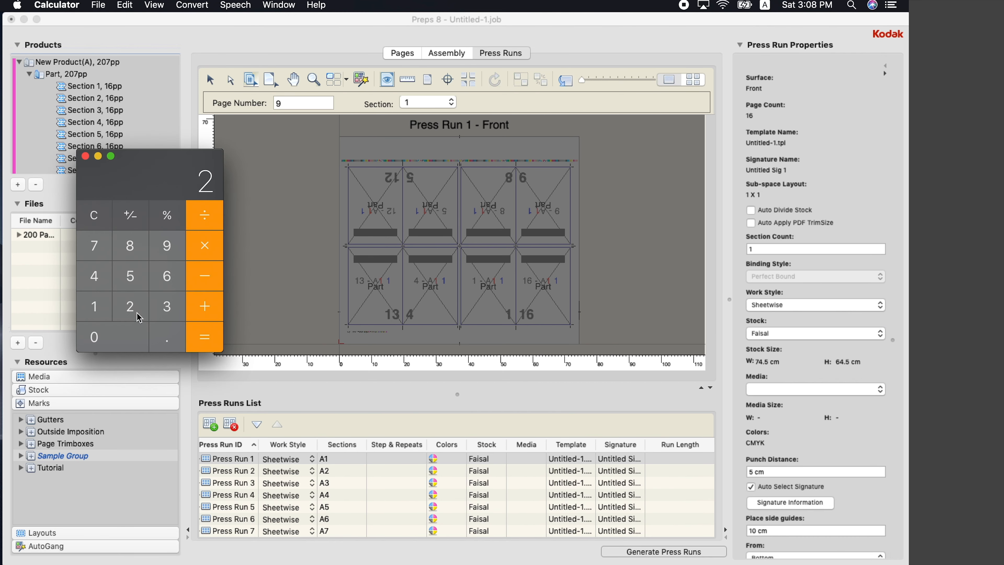
double_click(94, 336)
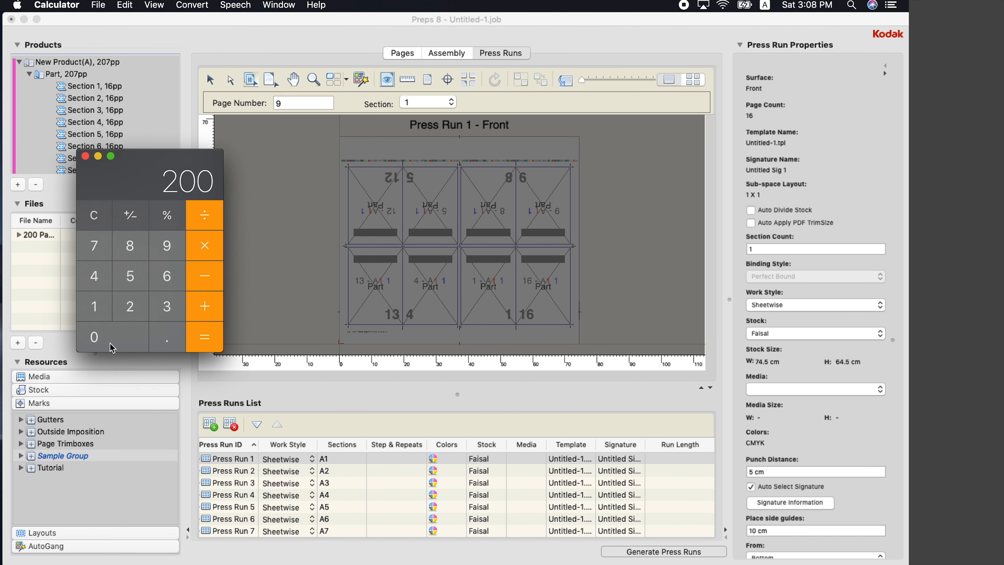
left_click(211, 223)
left_click(96, 309)
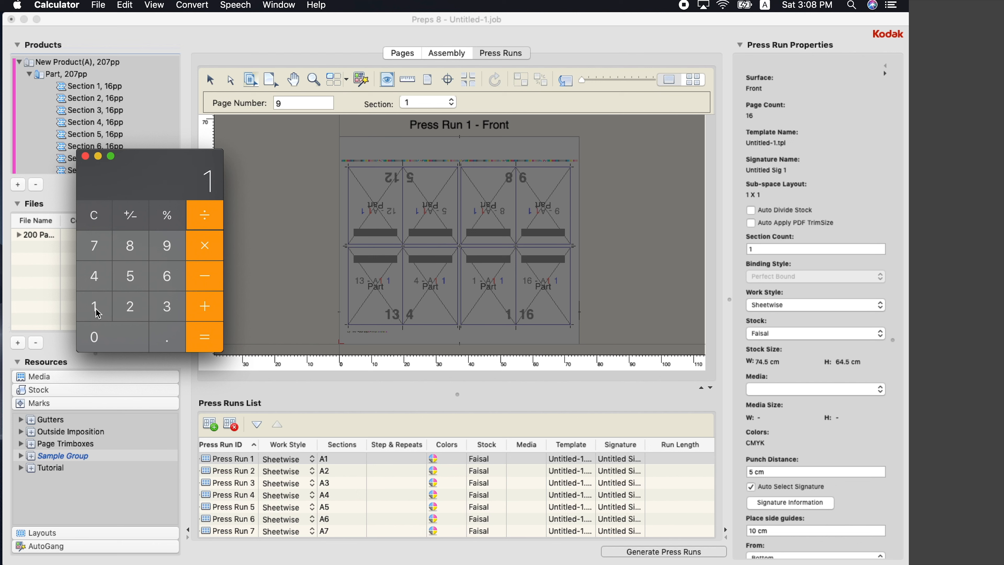
left_click(170, 269)
left_click(205, 335)
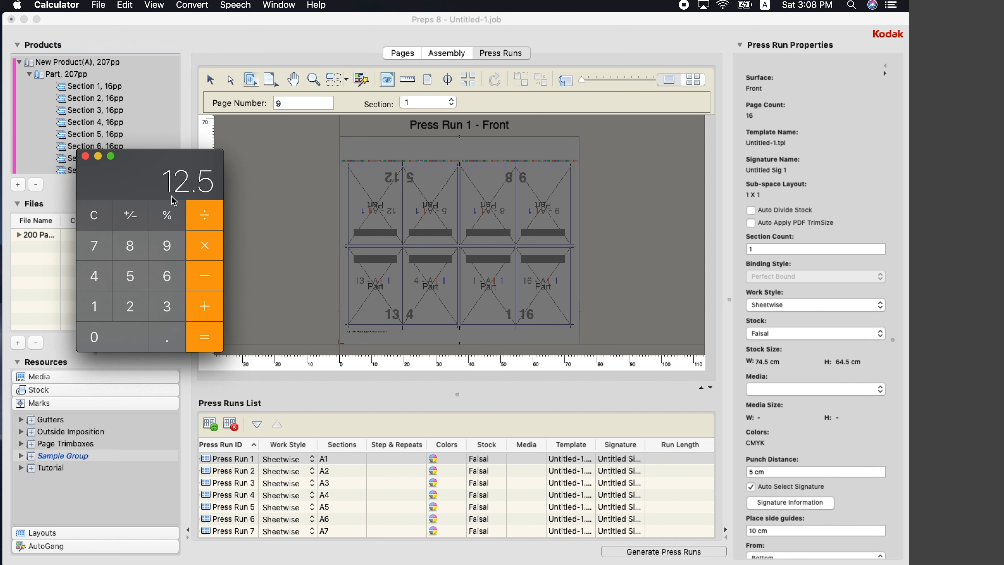
left_click(86, 157)
left_click(46, 237)
Place 200 Pages.pdf onto the press sheets and keep Press Run 13 single-sided
left_click_drag(46, 240, 479, 284)
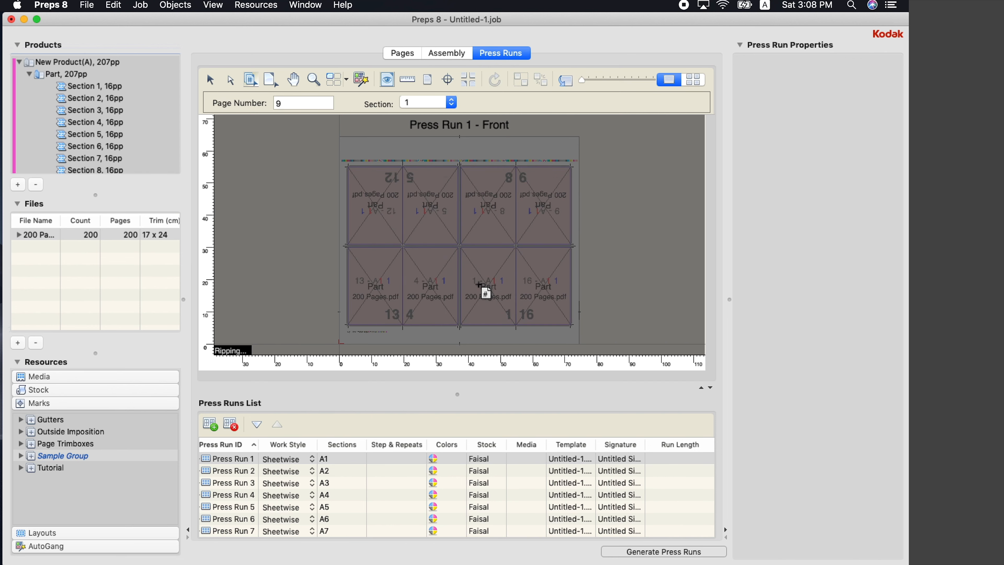
scroll(348, 484, "down", 5)
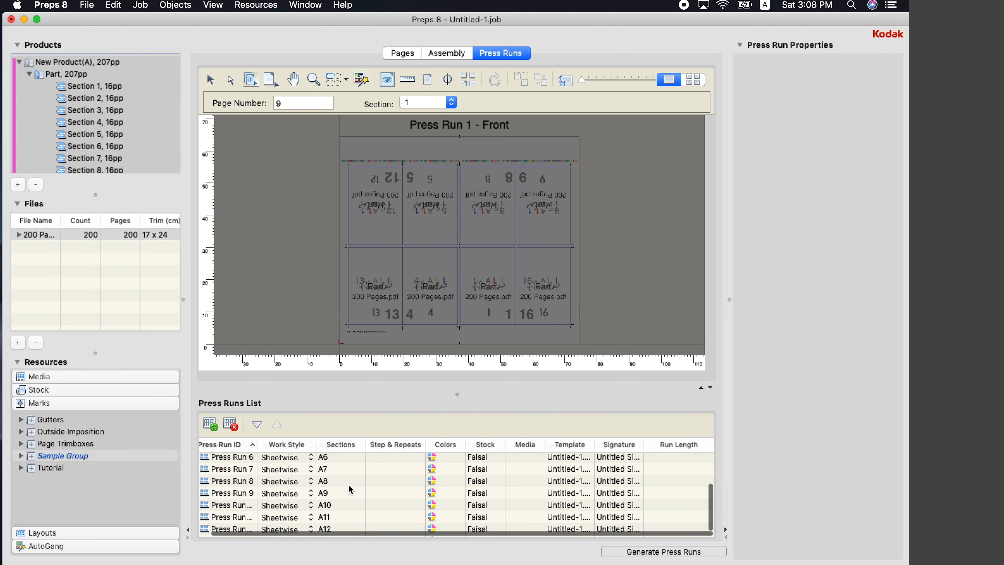
left_click(292, 531)
left_click(229, 537)
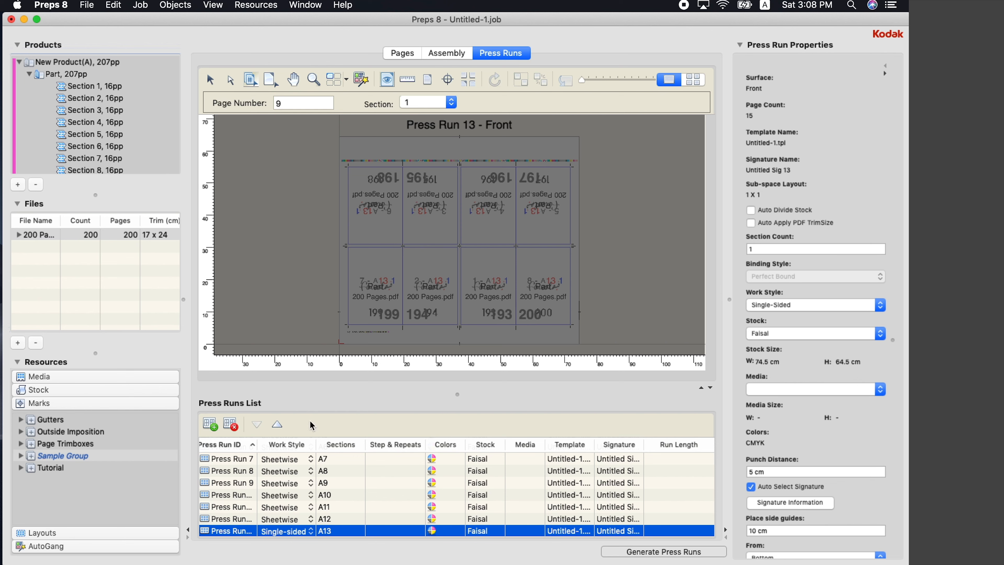
Print all press runs to PDF as F2.pdf in the KODAK folder
left_click(86, 5)
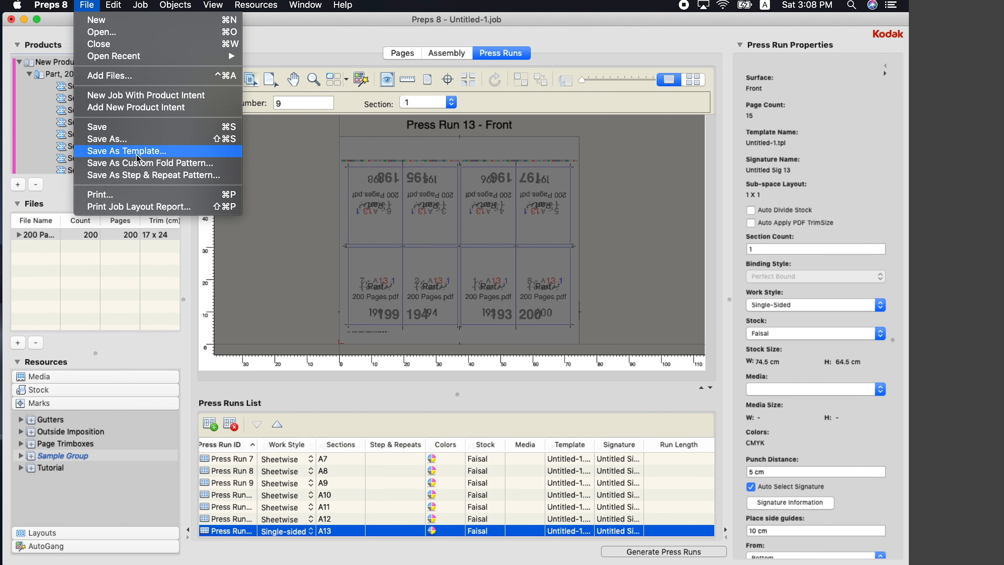
left_click(101, 195)
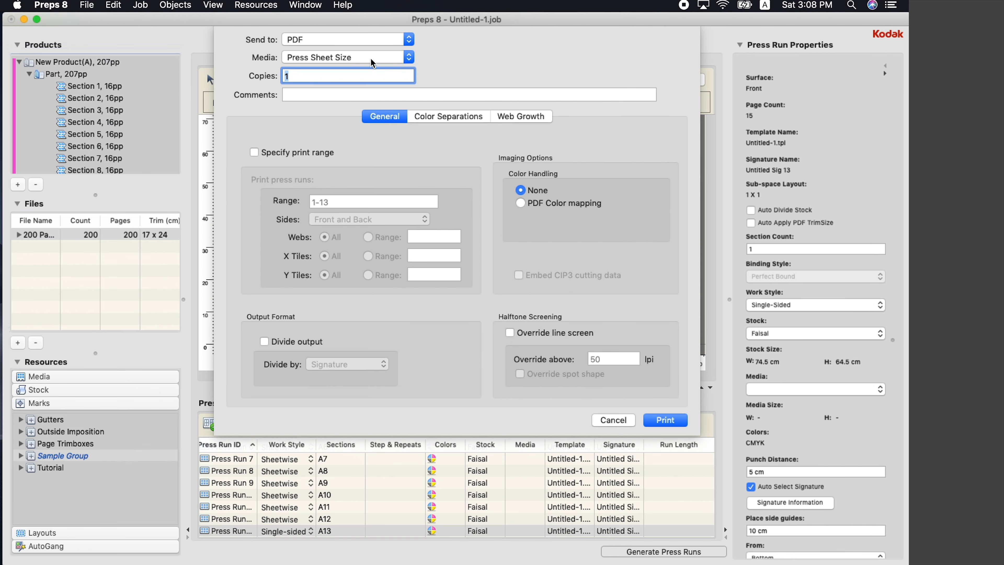
left_click(677, 422)
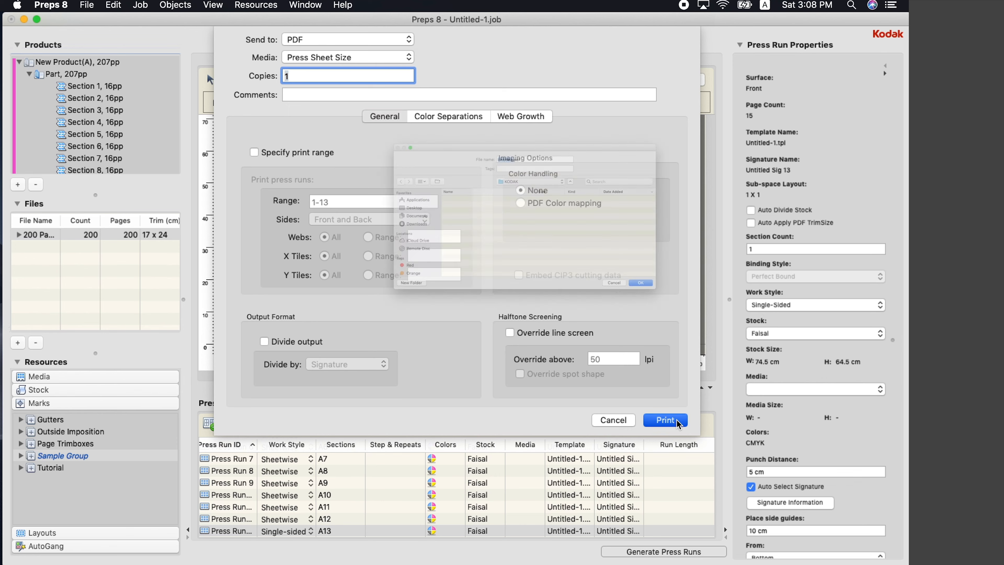
type("F")
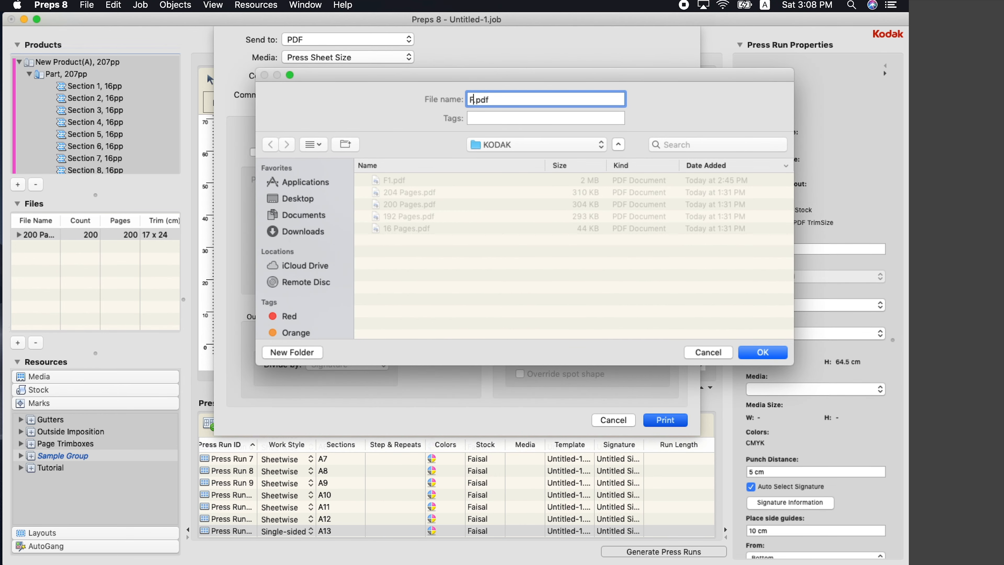
type("2")
left_click(762, 354)
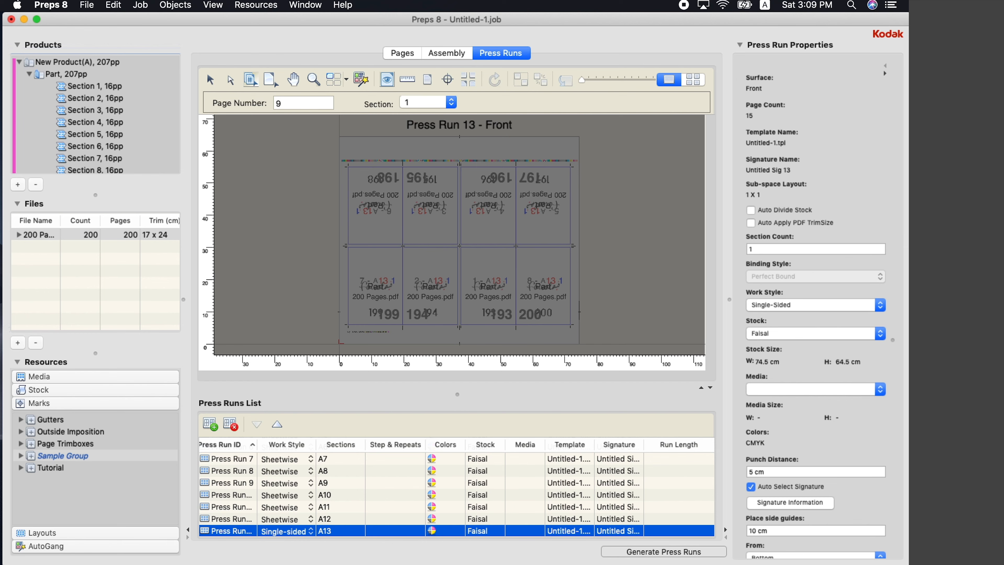
Quick Look F2.pdf in the KODAK folder through its last sheet, pages 193–200, then close the preview
mouse_move(88, 544)
left_click(54, 539)
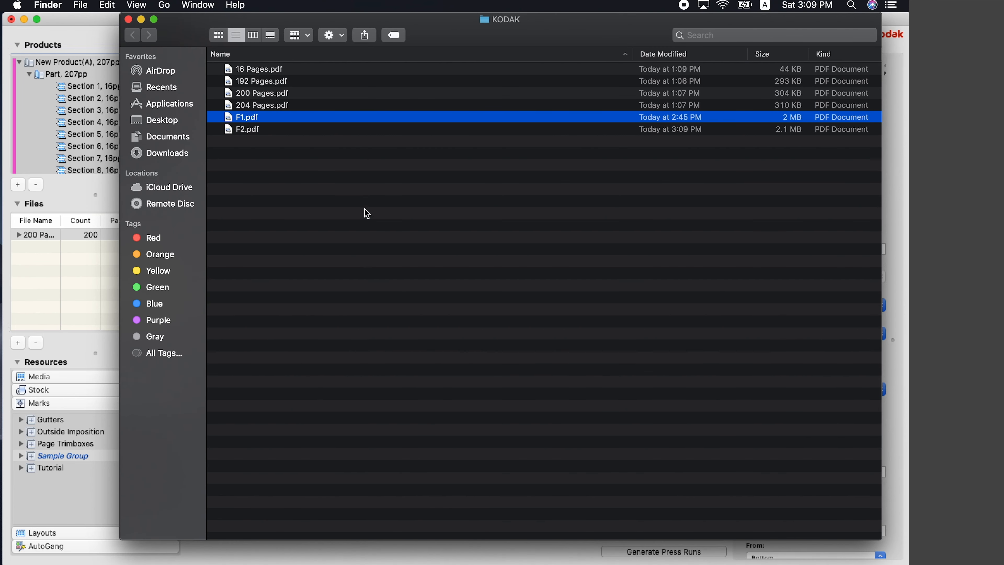
left_click(329, 137)
key("space")
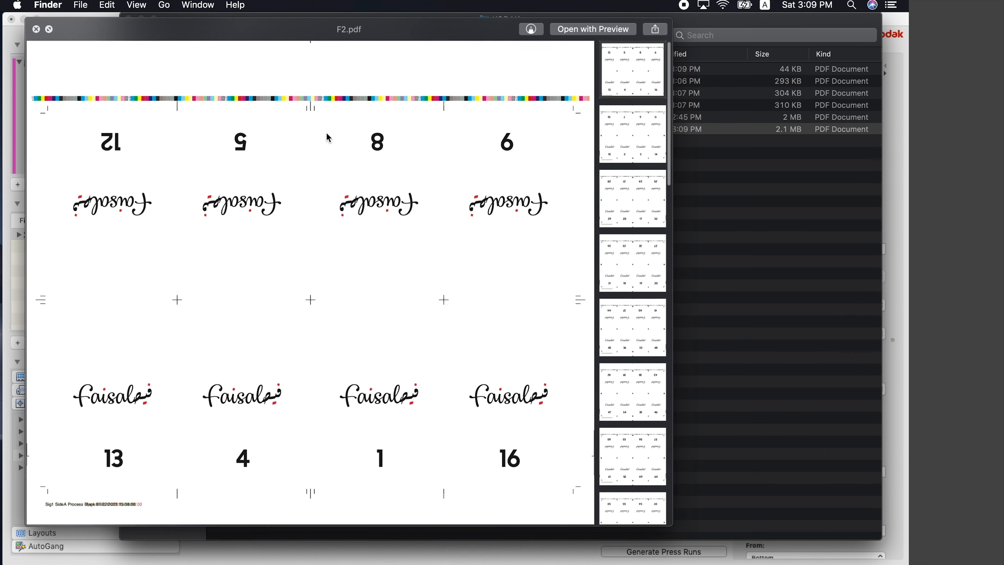
scroll(652, 269, "down", 10)
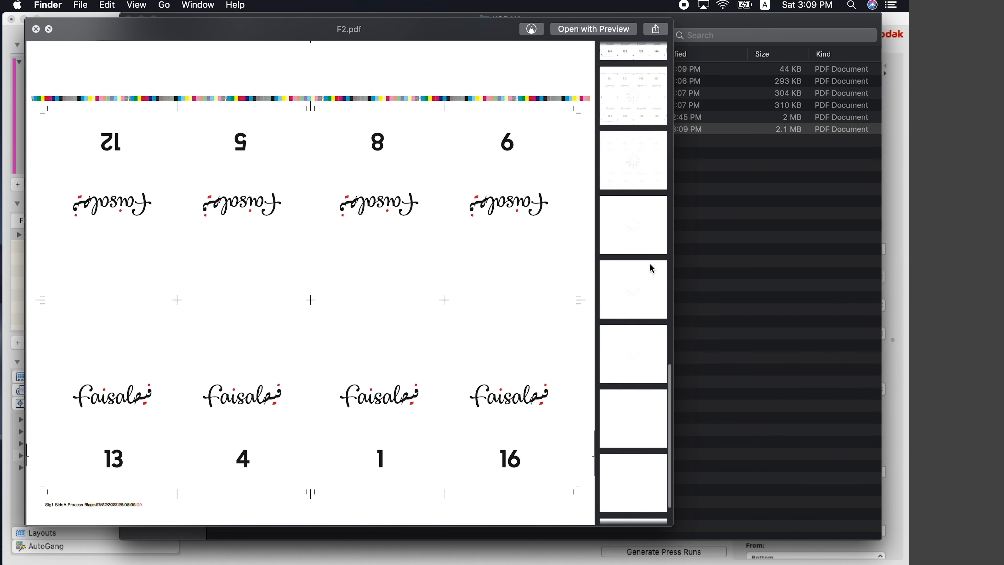
left_click(643, 508)
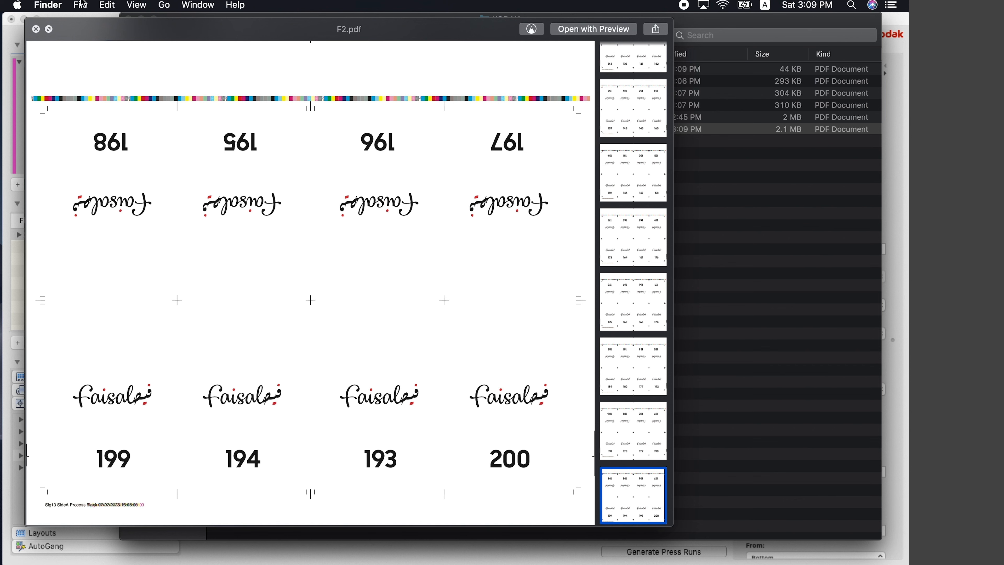
left_click(36, 30)
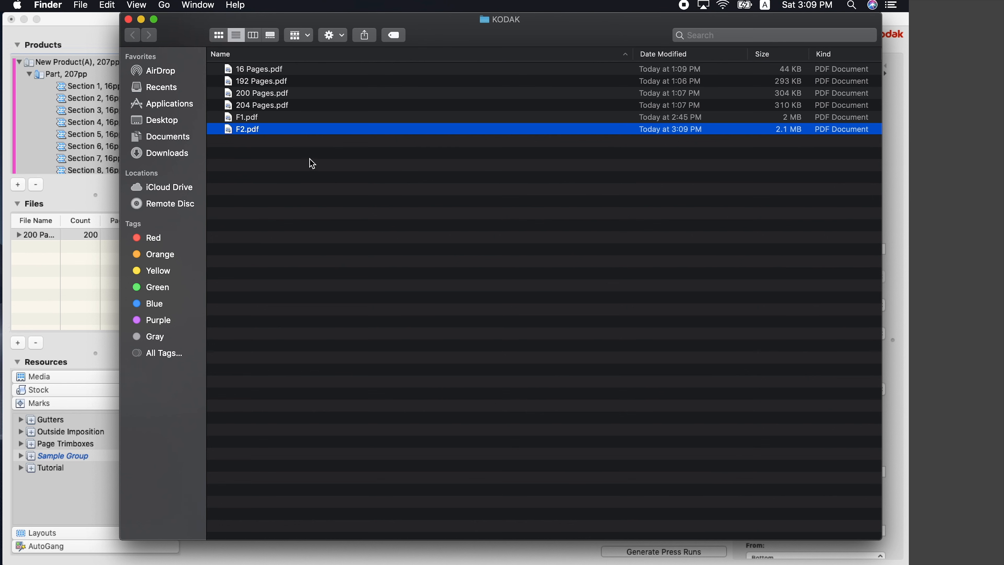
left_click(332, 160)
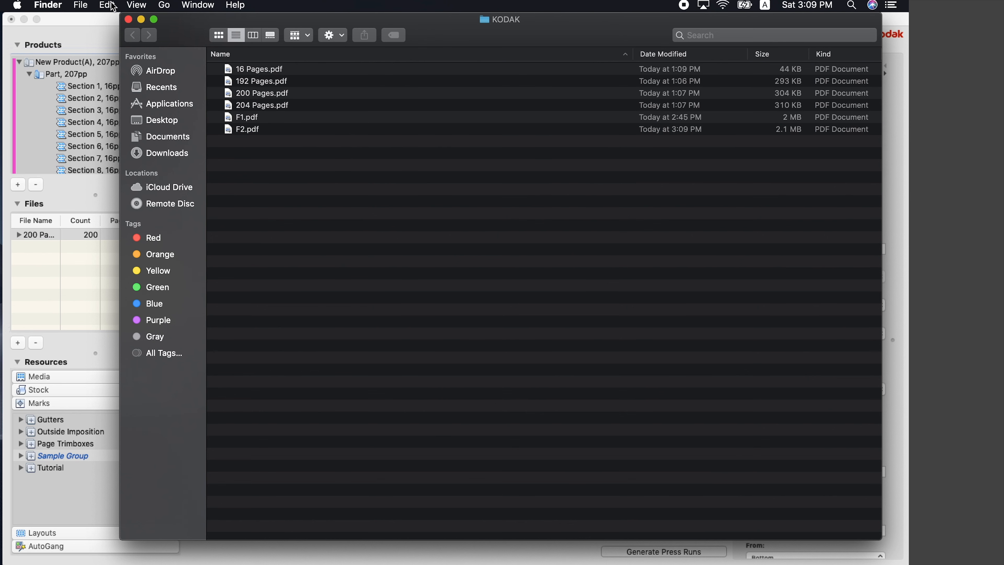
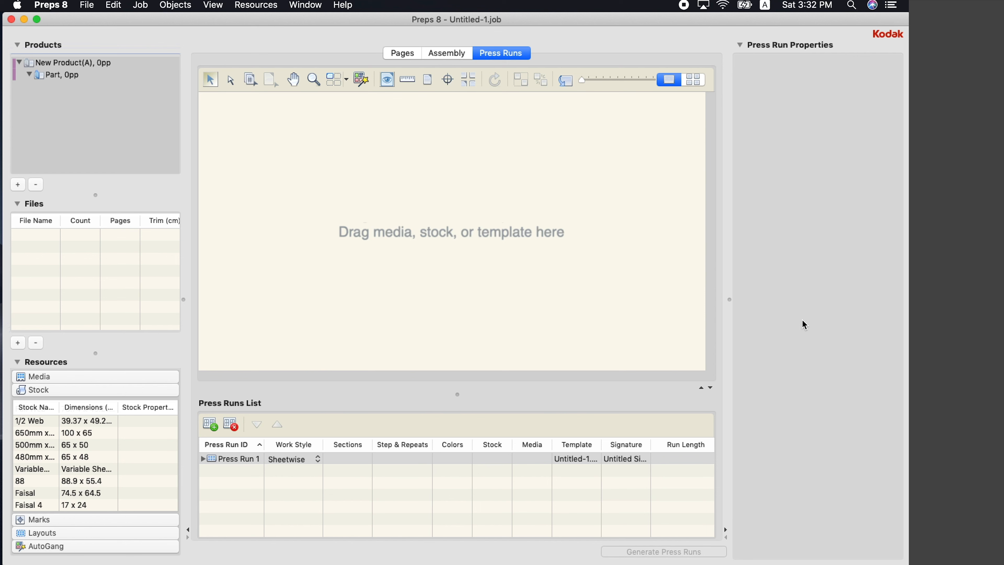
Calculate 204 divided by 16 with the calculator
mouse_move(765, 554)
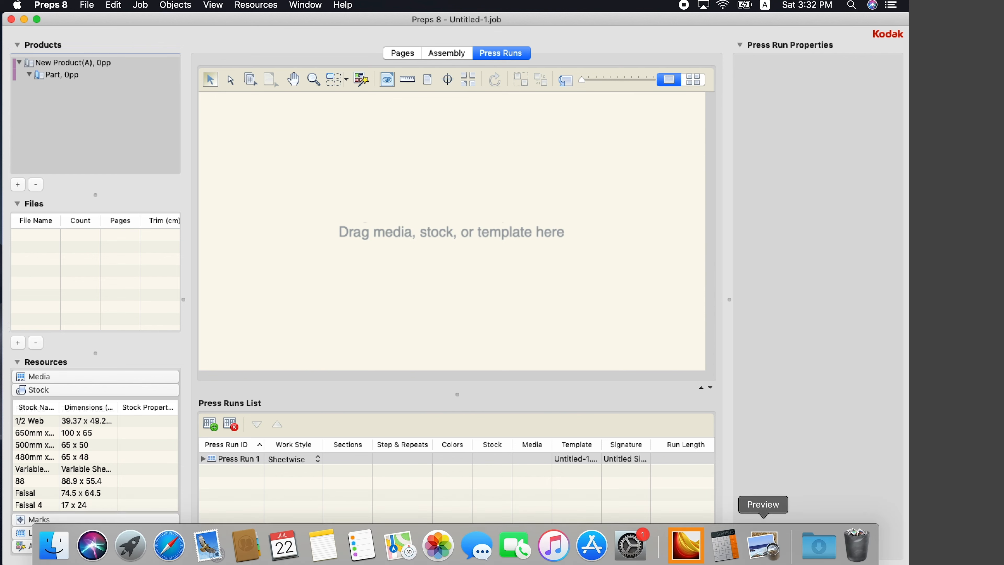
left_click(725, 552)
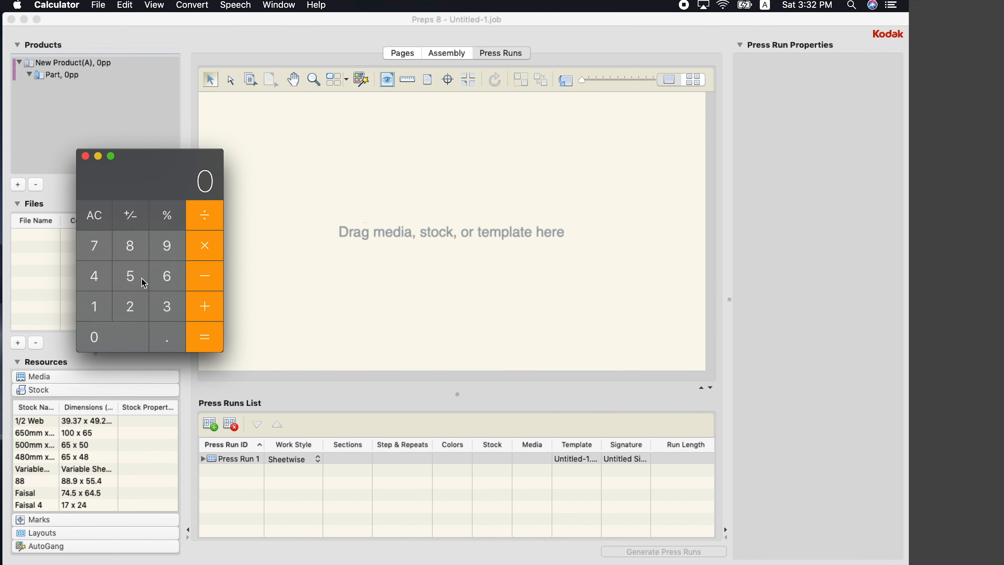
left_click(136, 307)
left_click(128, 344)
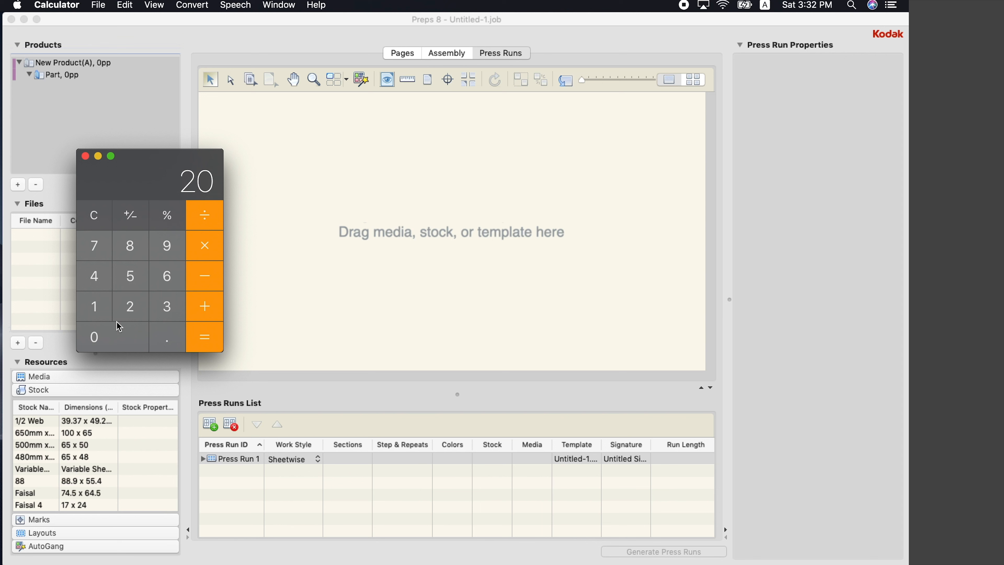
left_click(105, 278)
left_click(202, 213)
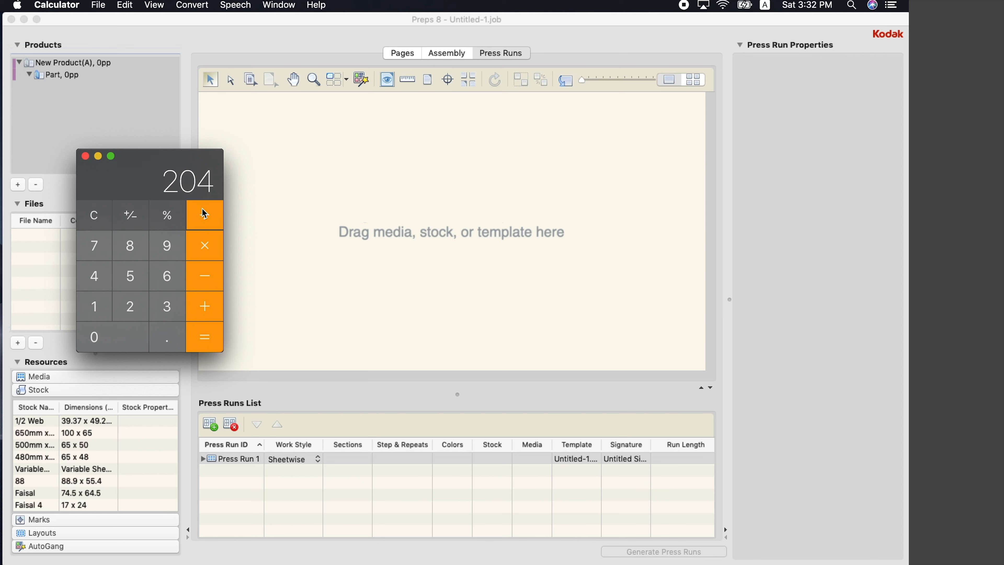
left_click(107, 306)
left_click(173, 275)
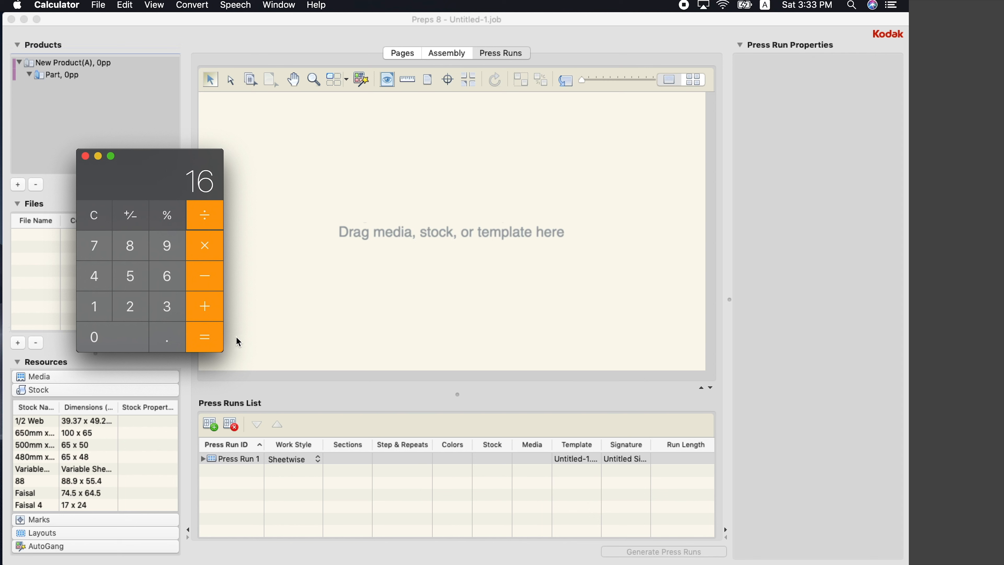
left_click(212, 344)
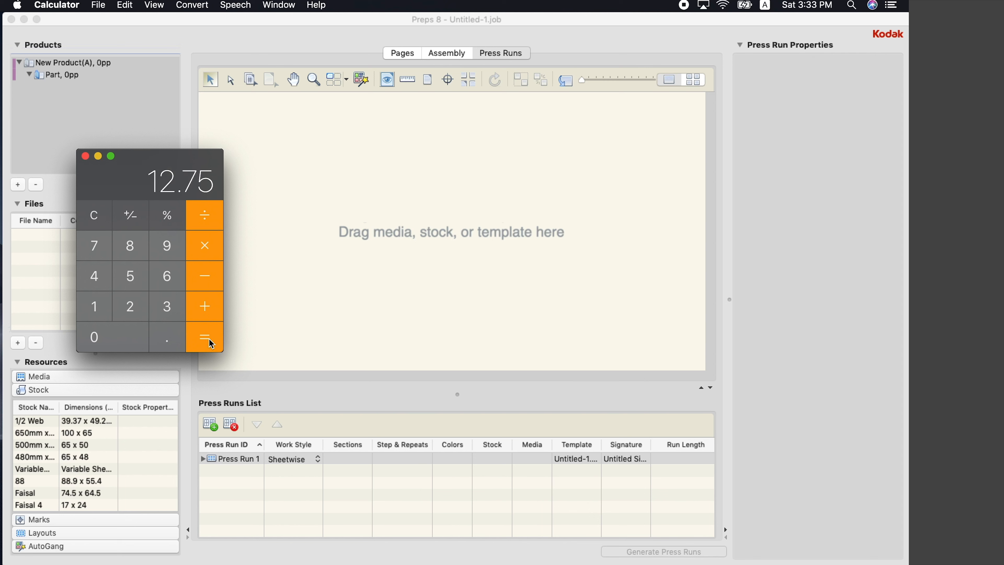
left_click(85, 156)
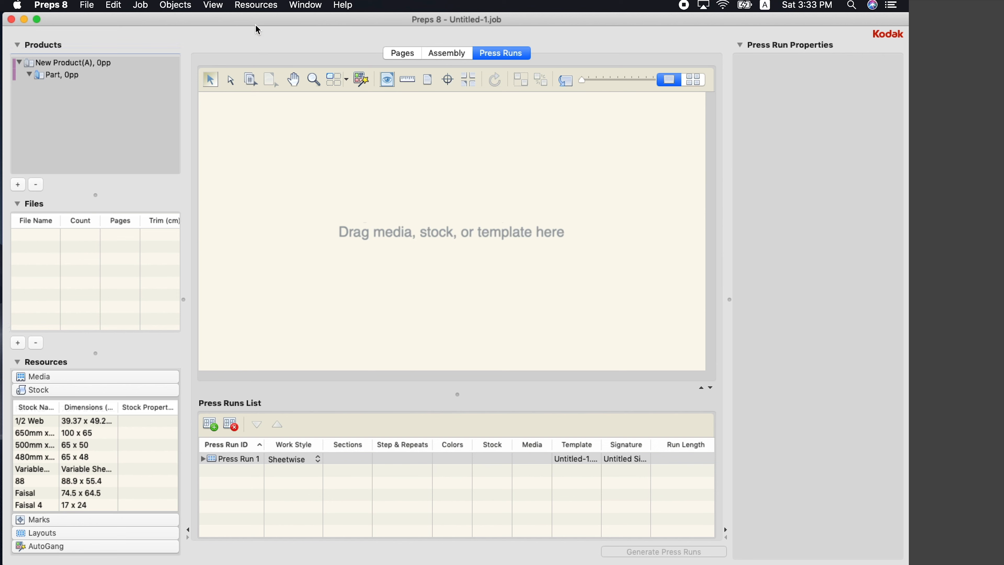
Create stock Faisal5 at 52.5 x 45.5 cm with weight and caliper 0.13
left_click(262, 6)
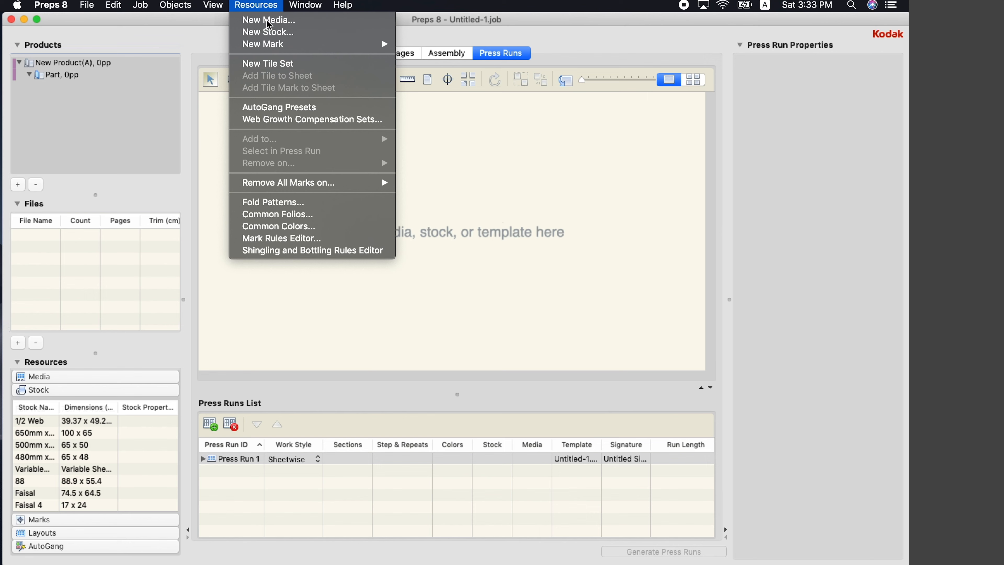
left_click(270, 34)
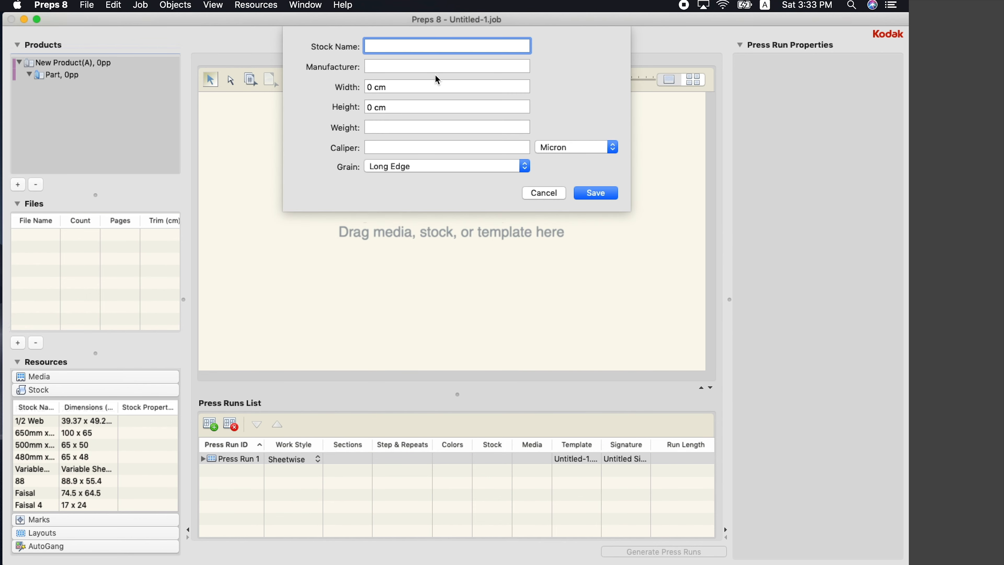
type("Faisal5")
left_click(432, 68)
type("Faisal")
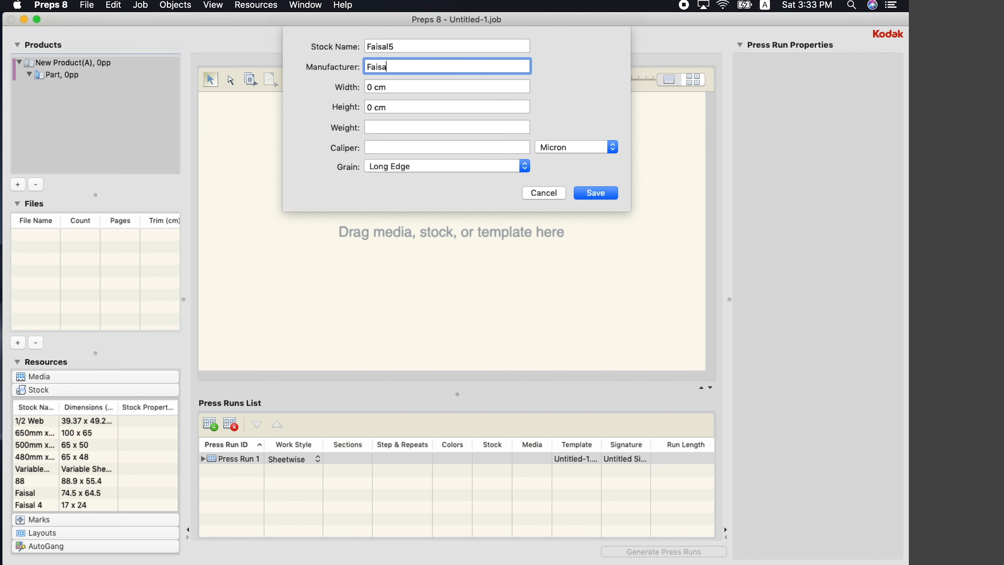
left_click(410, 88)
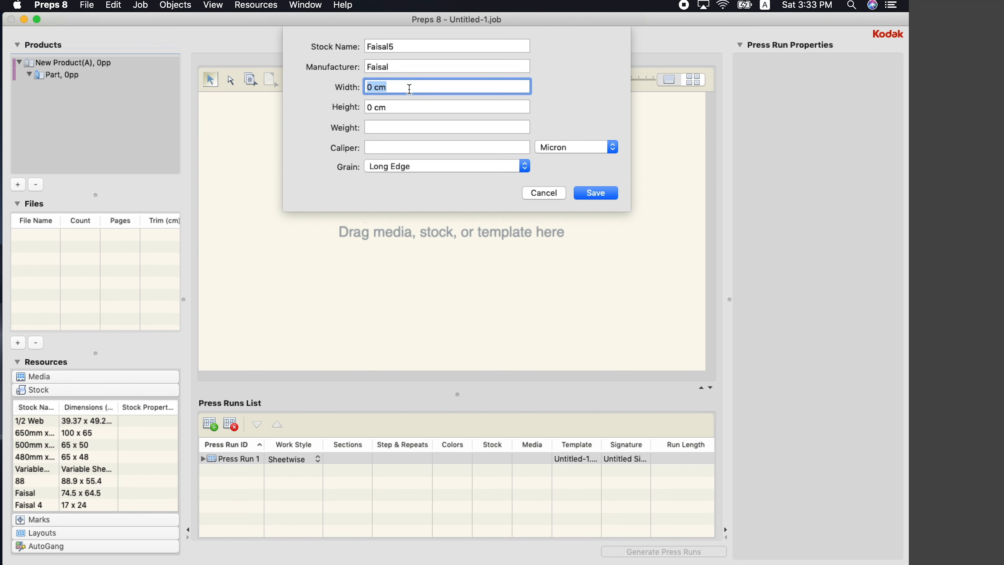
type("52.5")
key("Tab")
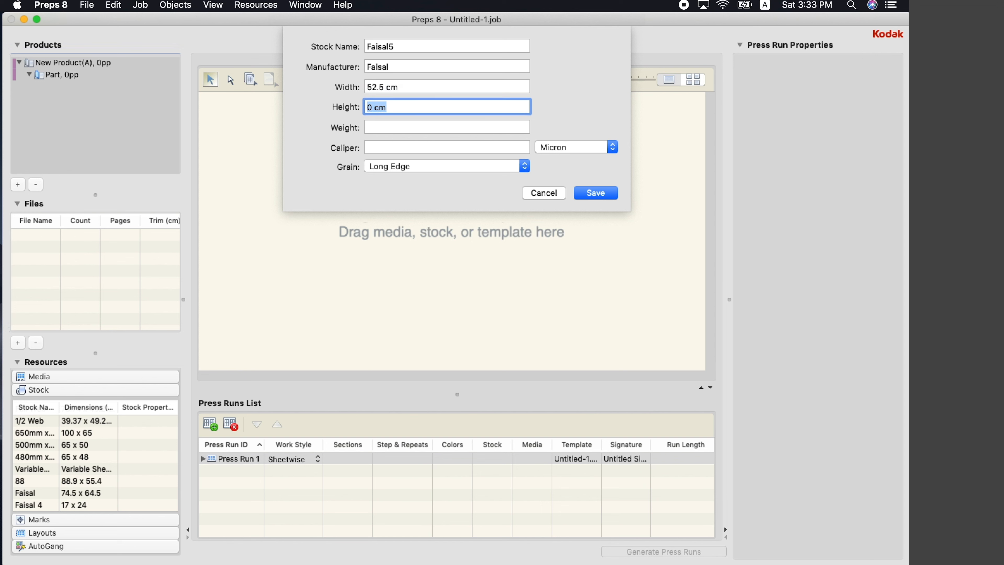
type("4")
type("9.")
key("BackSpace")
key("BackSpace")
key("BackSpace")
type("45.5")
key("Tab")
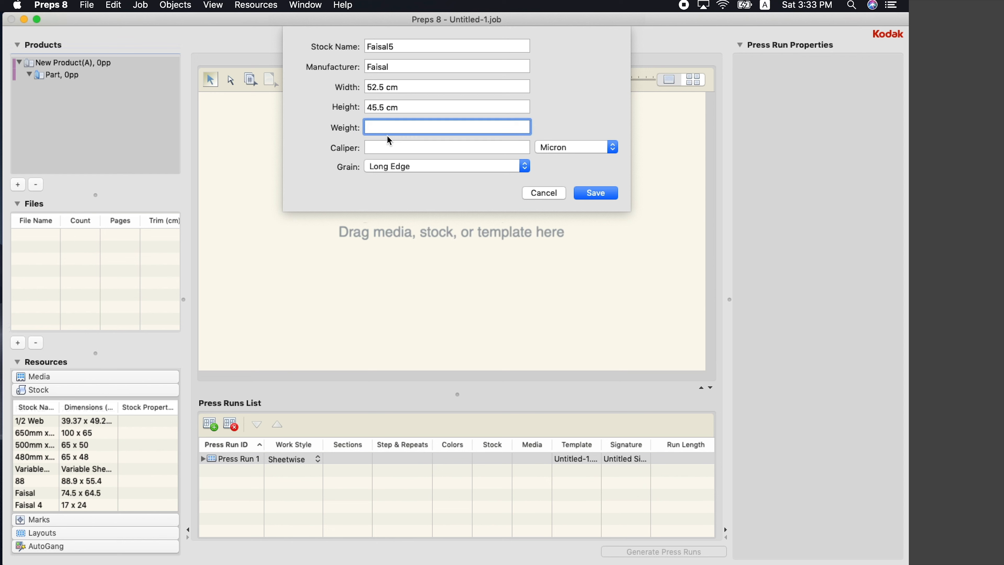
type(".13")
key("Tab")
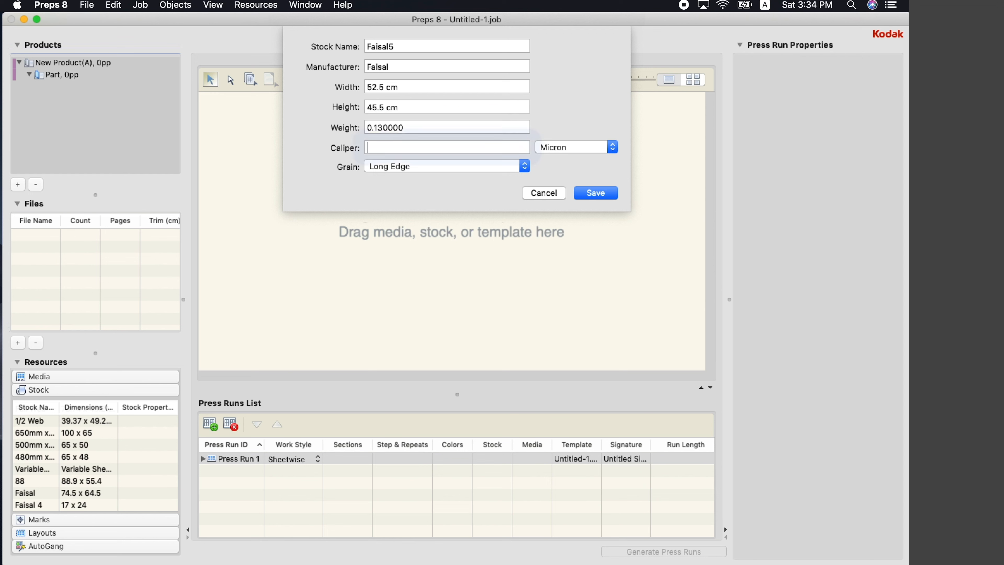
type(".13")
key("Tab")
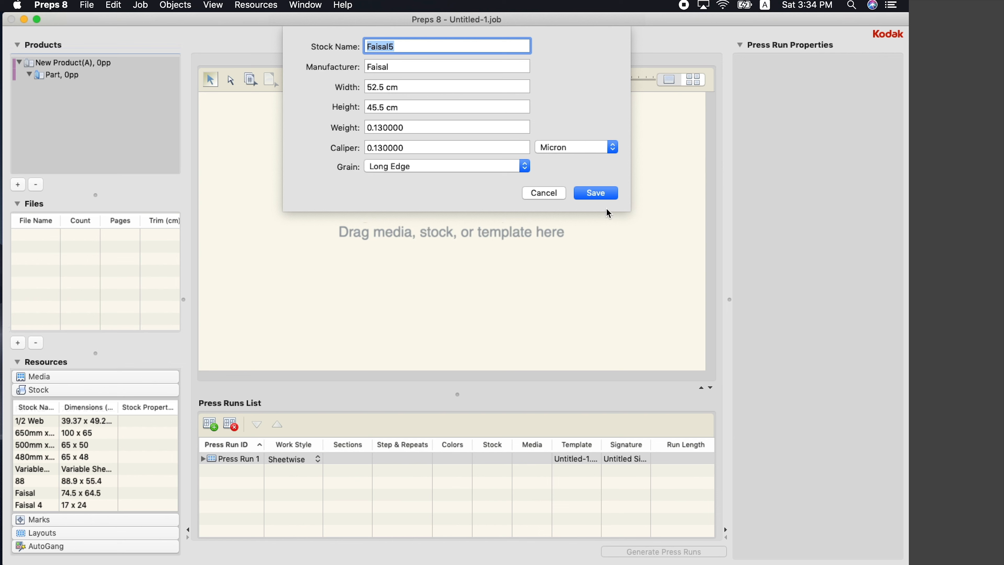
left_click(609, 196)
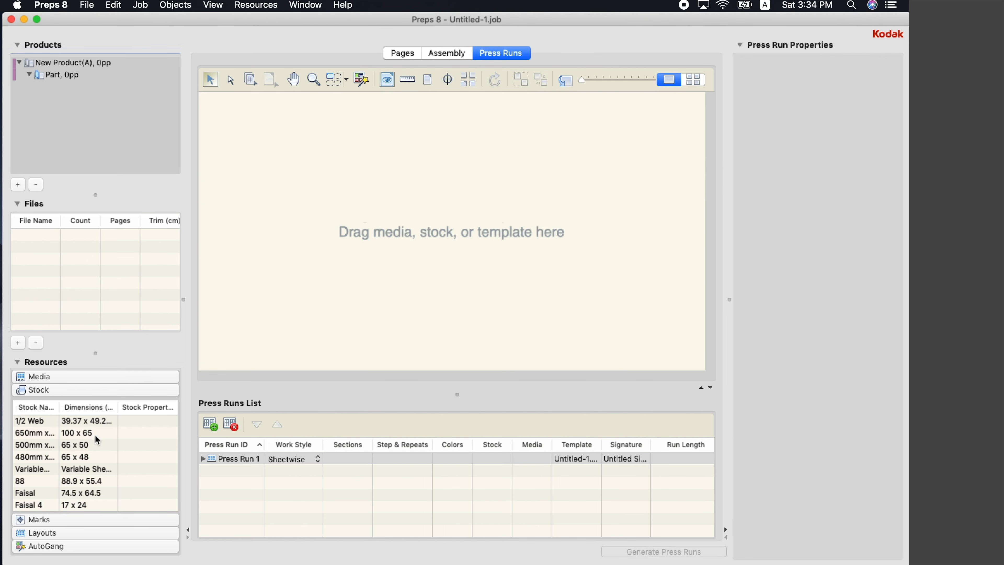
Assign the Faisal5 stock to Press Run 1
scroll(95, 435, "down", 1)
left_click(30, 503)
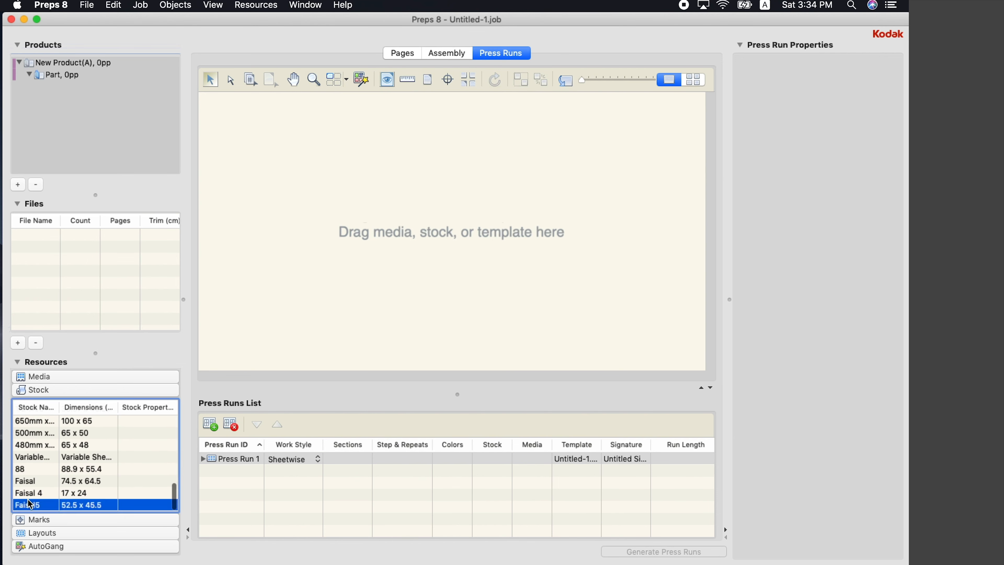
left_click_drag(22, 507, 48, 500)
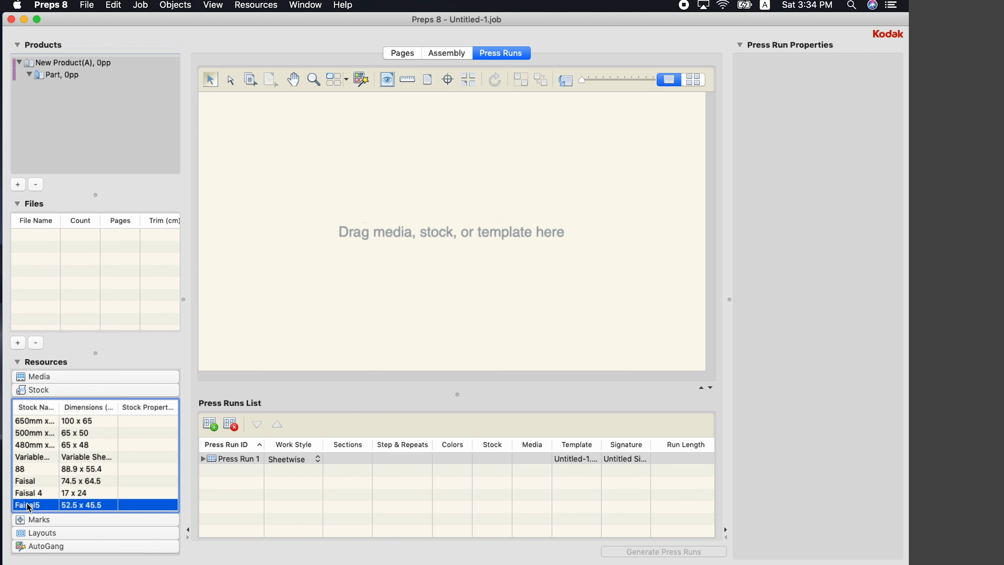
left_click_drag(29, 507, 335, 335)
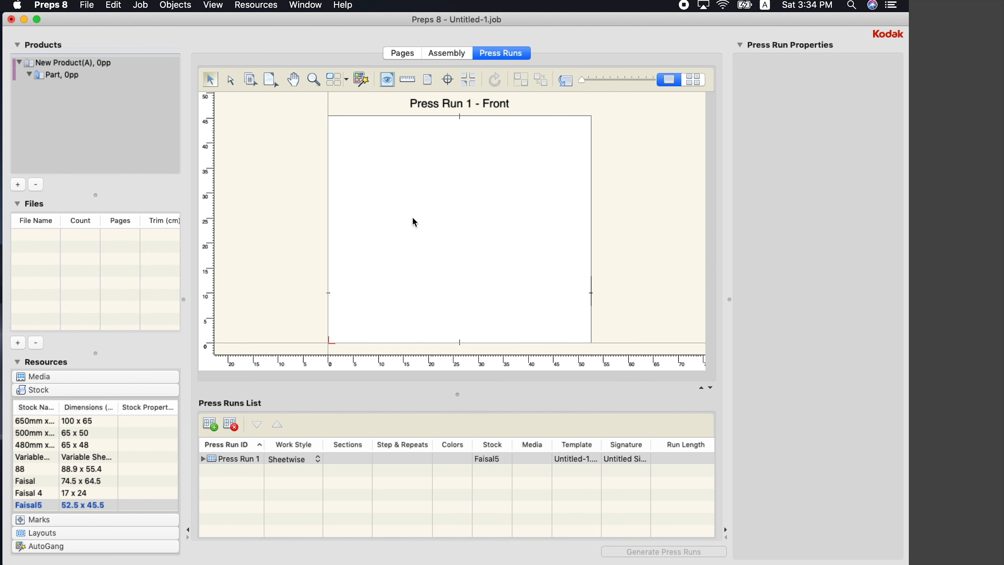
left_click(143, 6)
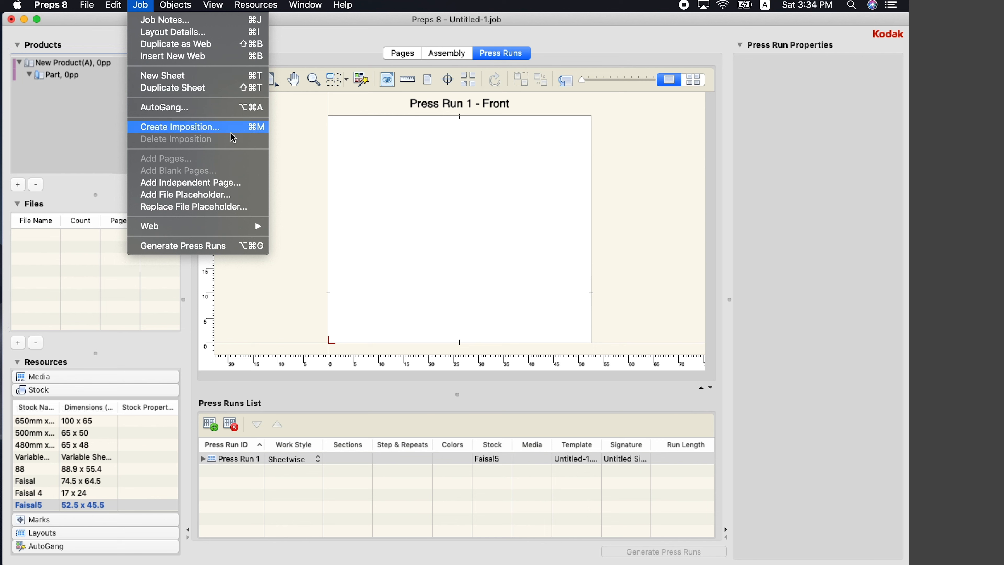
Set up an imposition with 17 x 24 cm pages, 2 across
left_click(203, 127)
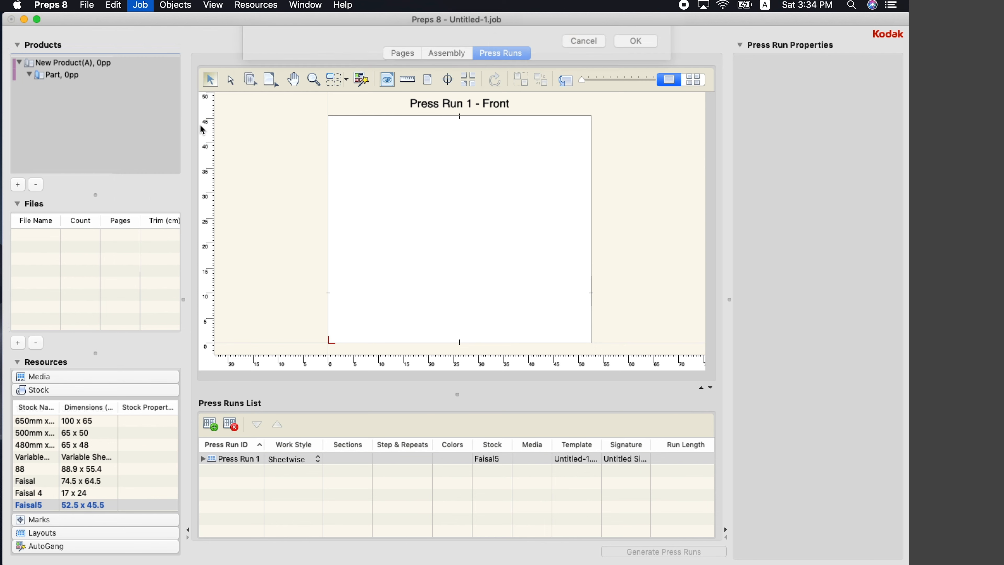
triple_click(351, 68)
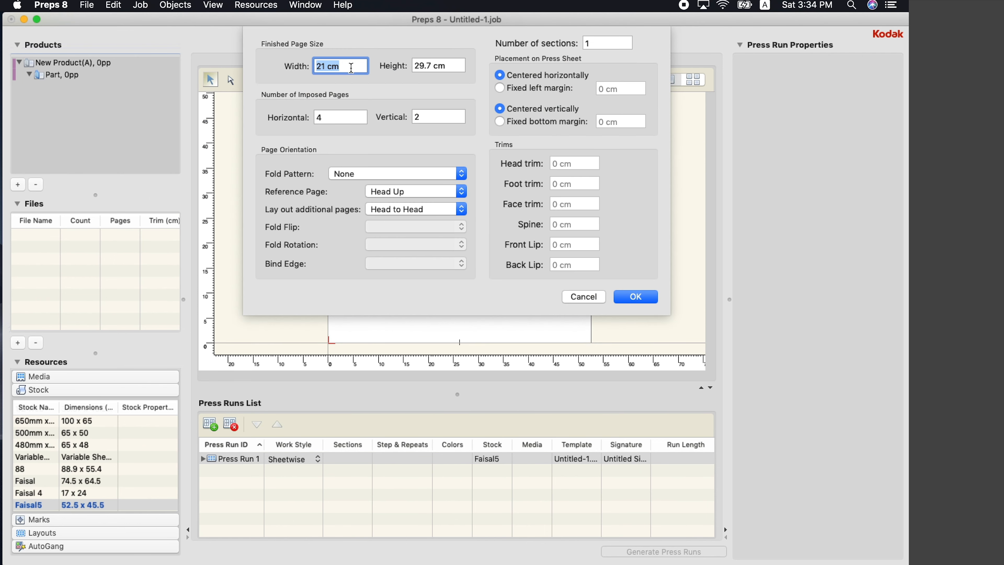
type("17")
key("Tab")
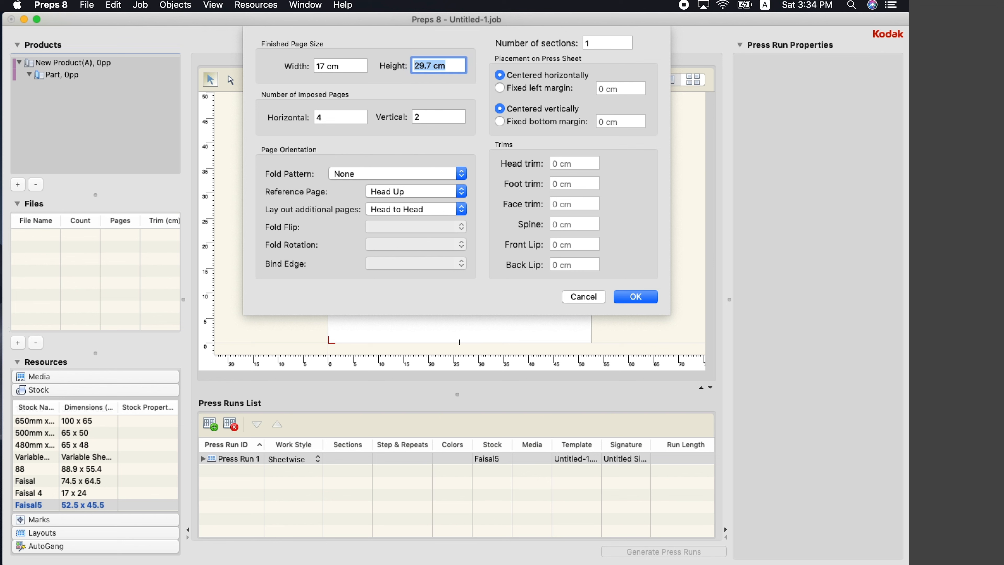
type("24")
key("Tab")
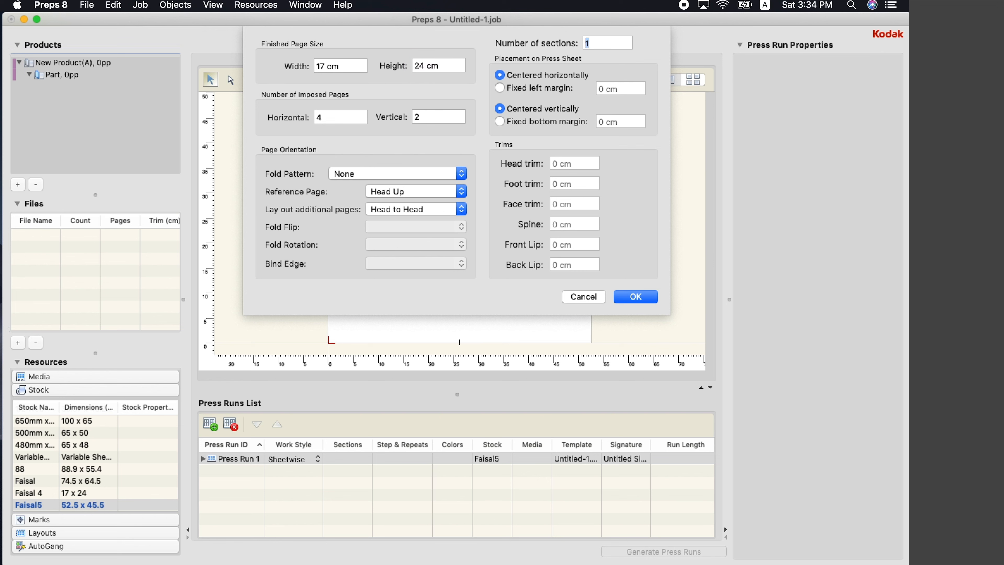
left_click(328, 117)
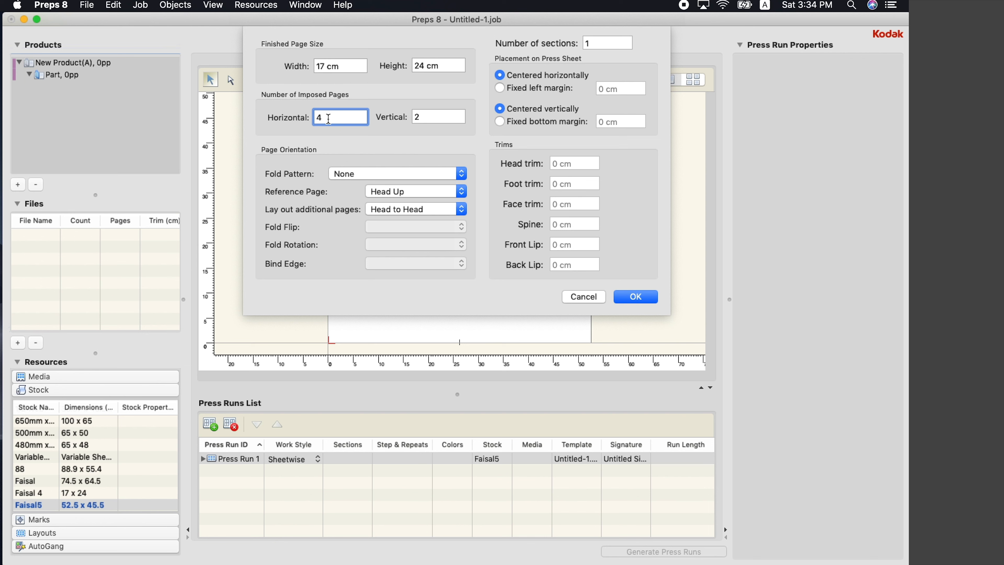
double_click(328, 119)
type("2")
key("Tab")
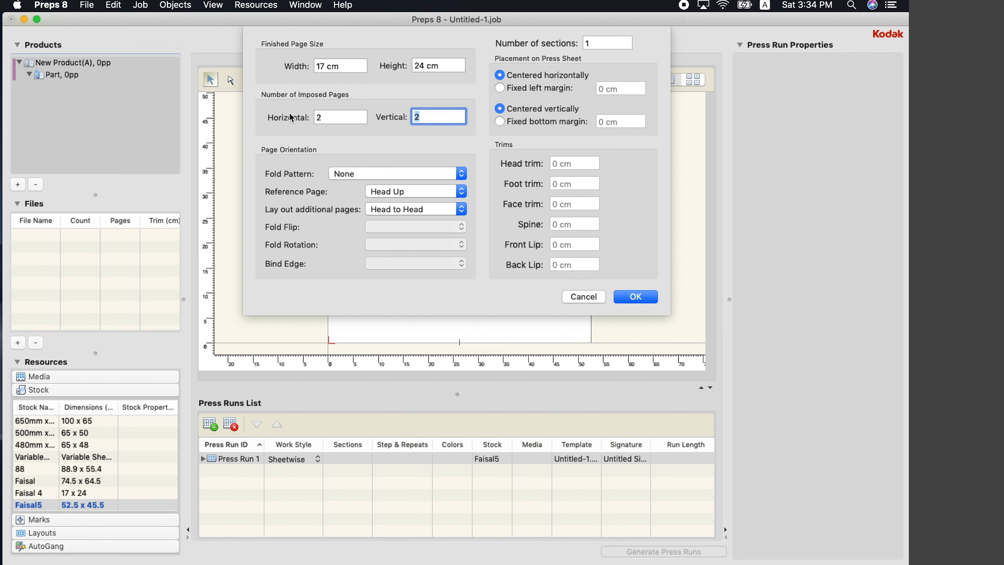
Set the reference page to Head Right and apply the 2x2 imposition
left_click(410, 192)
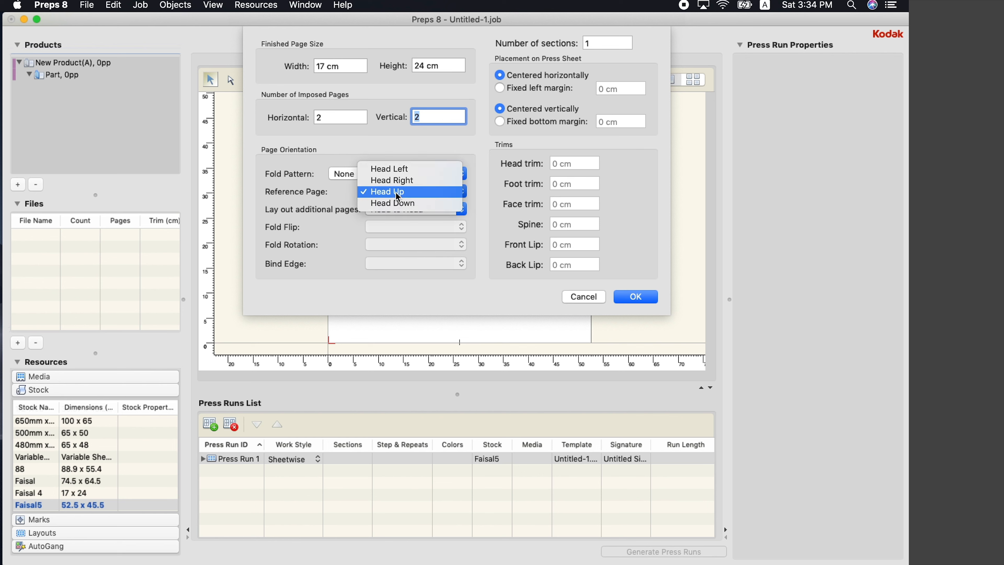
left_click(449, 295)
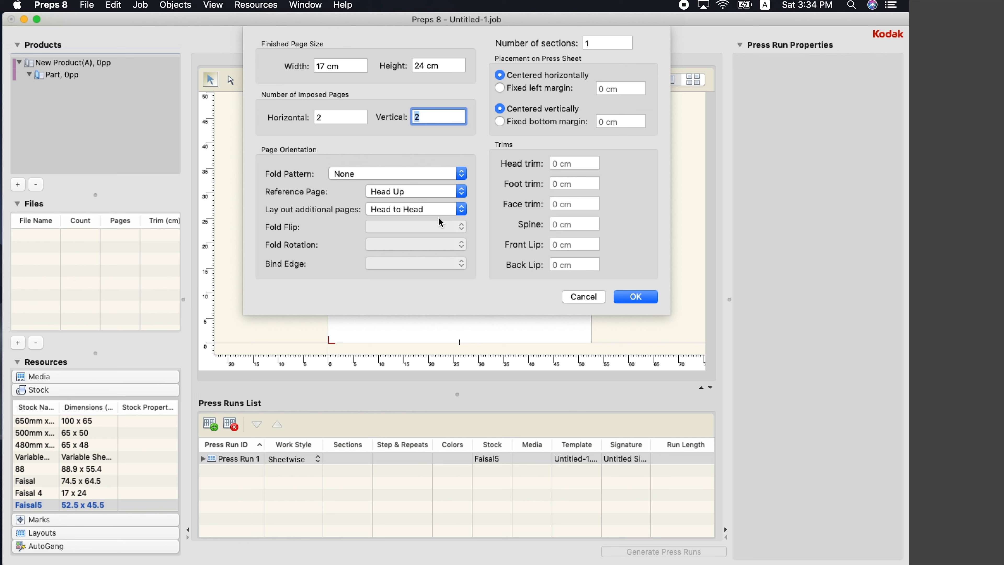
left_click(419, 194)
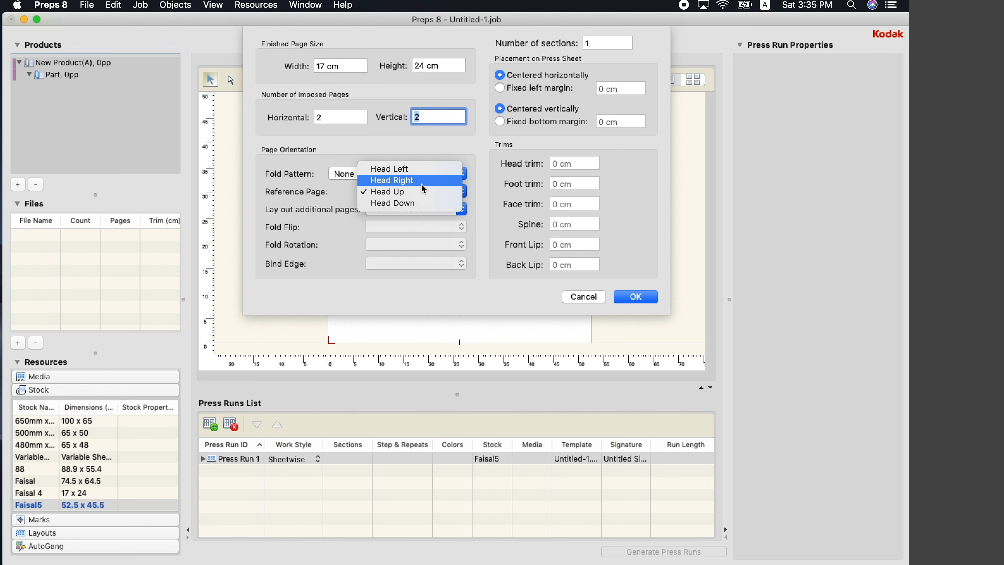
left_click(421, 183)
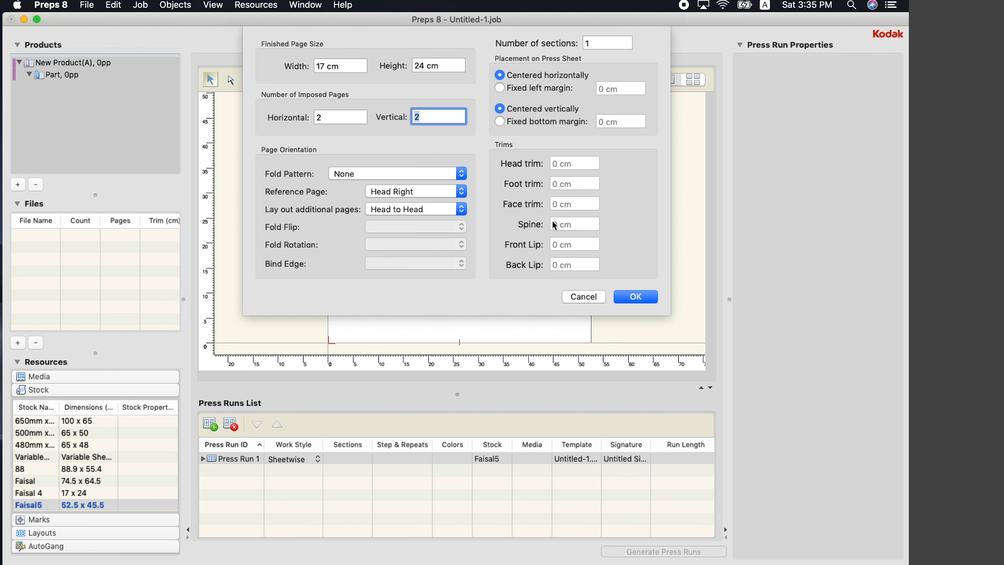
left_click(643, 302)
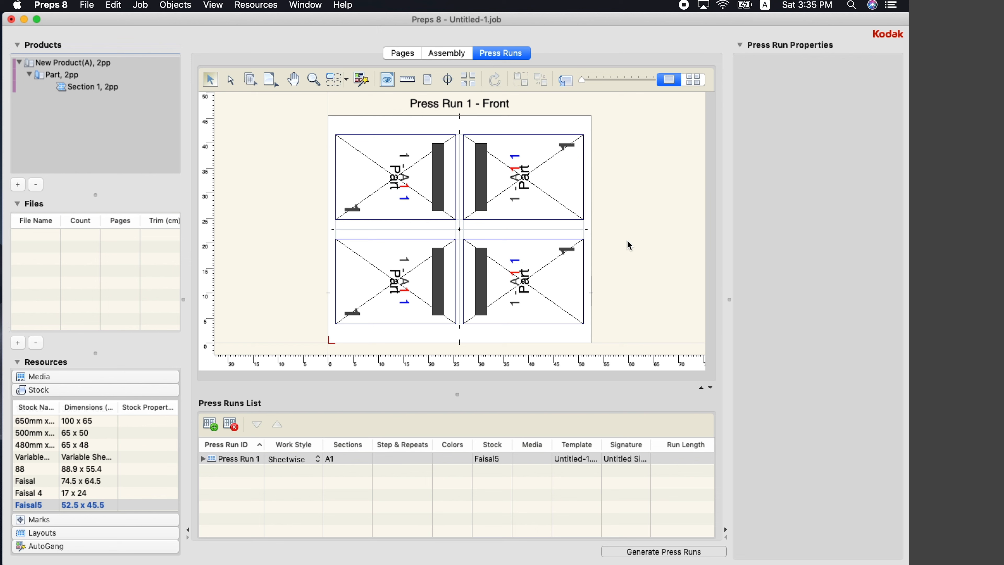
Set both row gutters to 0 so the page rows touch
left_click(552, 301)
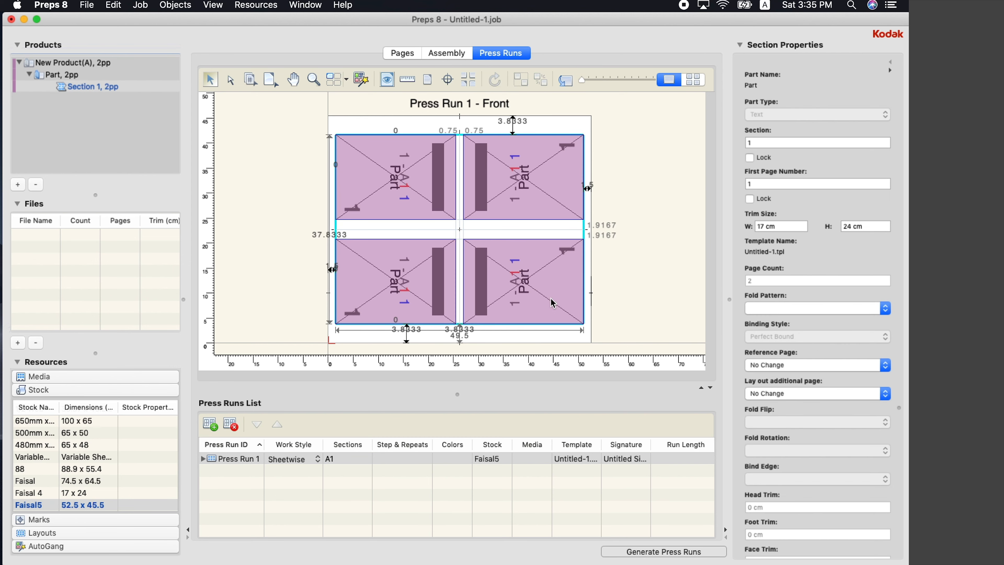
left_click(607, 234)
type("0")
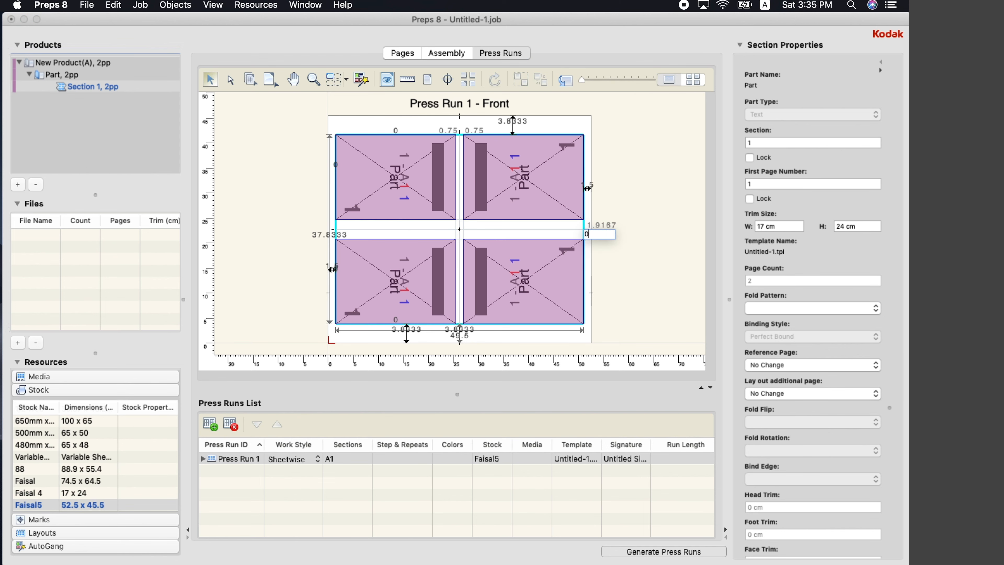
key("Return")
left_click(606, 225)
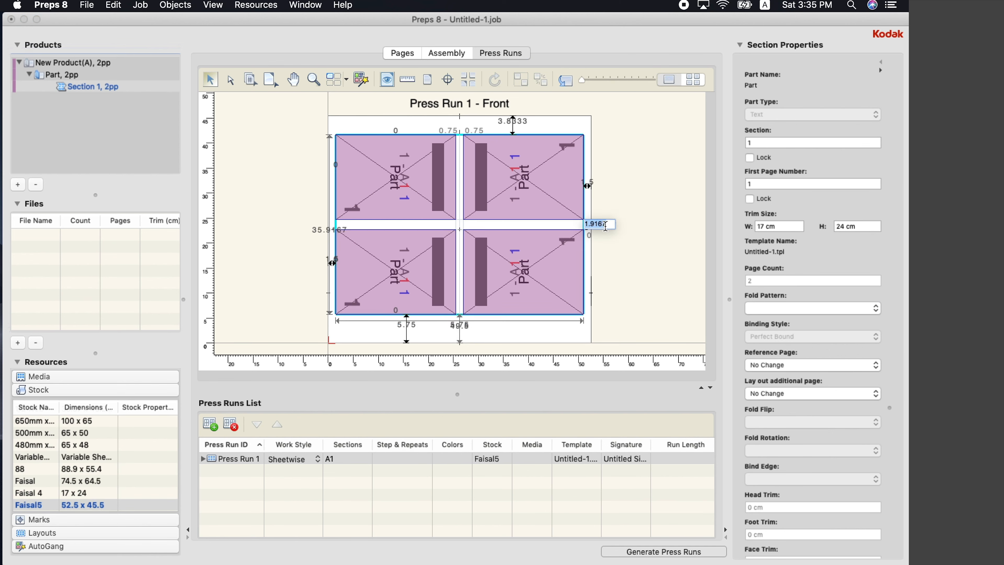
type("0")
key("Return")
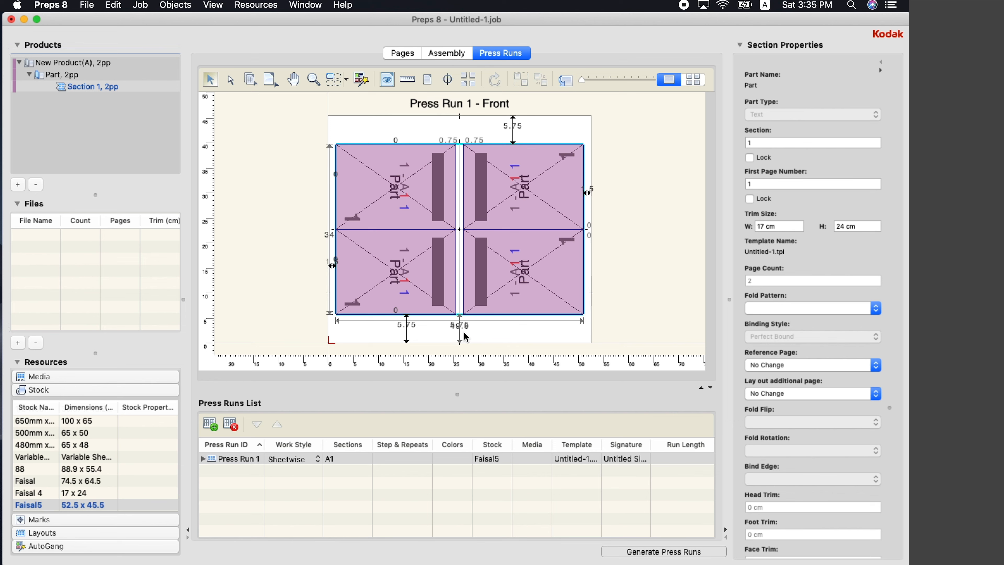
left_click(467, 337)
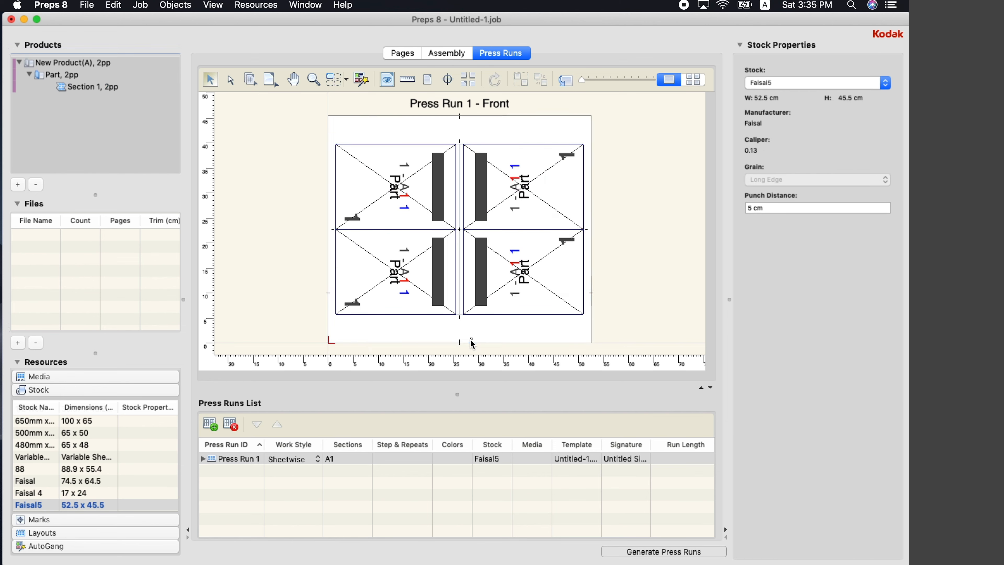
Narrow the column gutter from 0.75 to 0.5
left_click(471, 312)
left_click(468, 321)
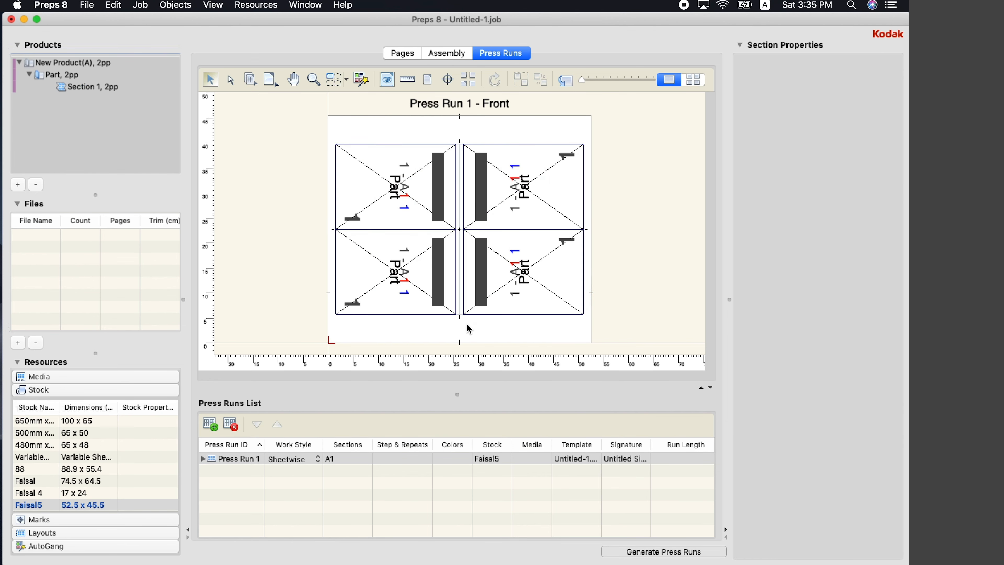
left_click(500, 300)
key("super+equal")
key("super+equal")
key("super+equal")
key("super+equal")
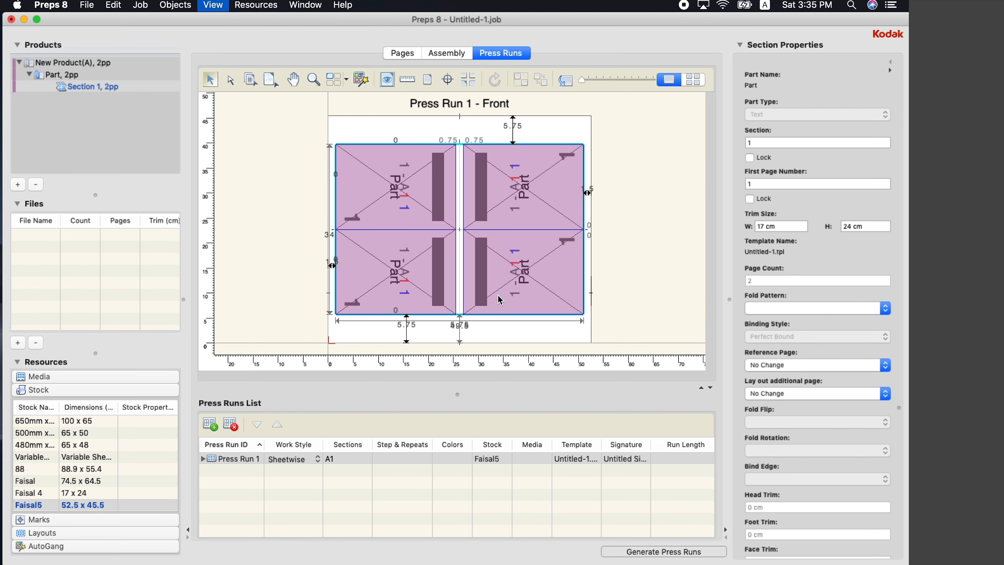
key("super+minus")
key("super+minus")
key("super+minus")
key("super+minus")
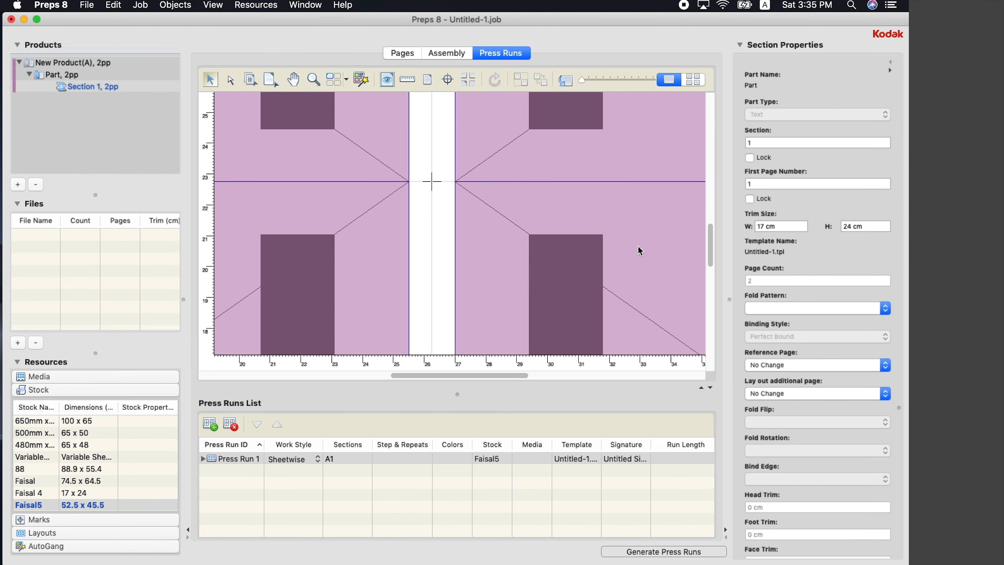
left_click_drag(712, 230, 717, 332)
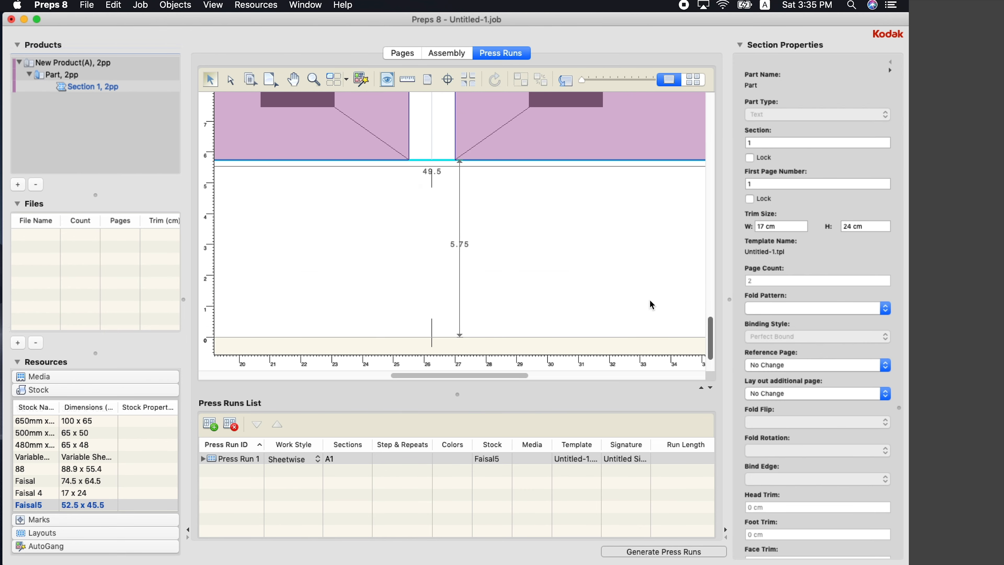
left_click(439, 169)
left_click(491, 136)
key("super+minus")
key("super+minus")
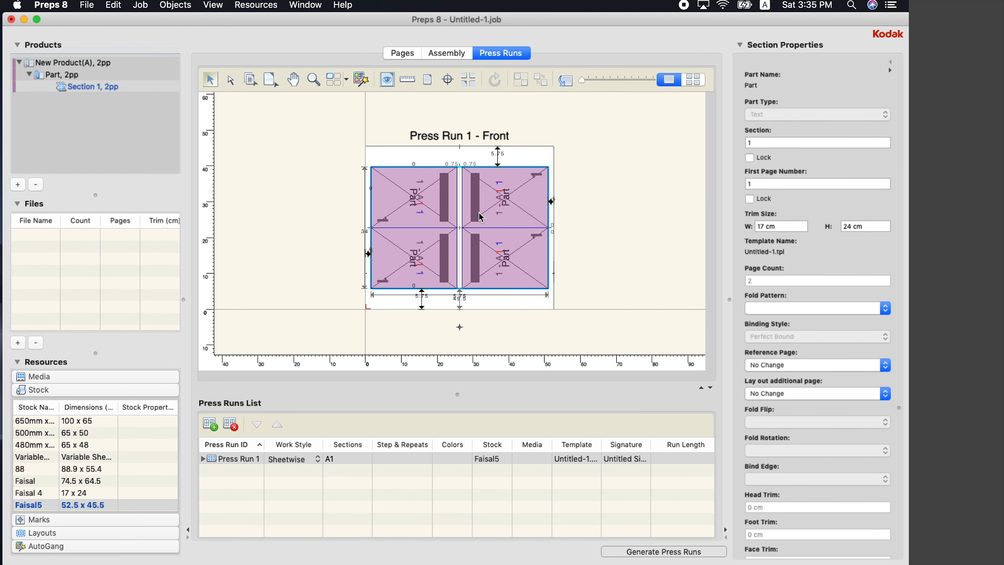
double_click(467, 164)
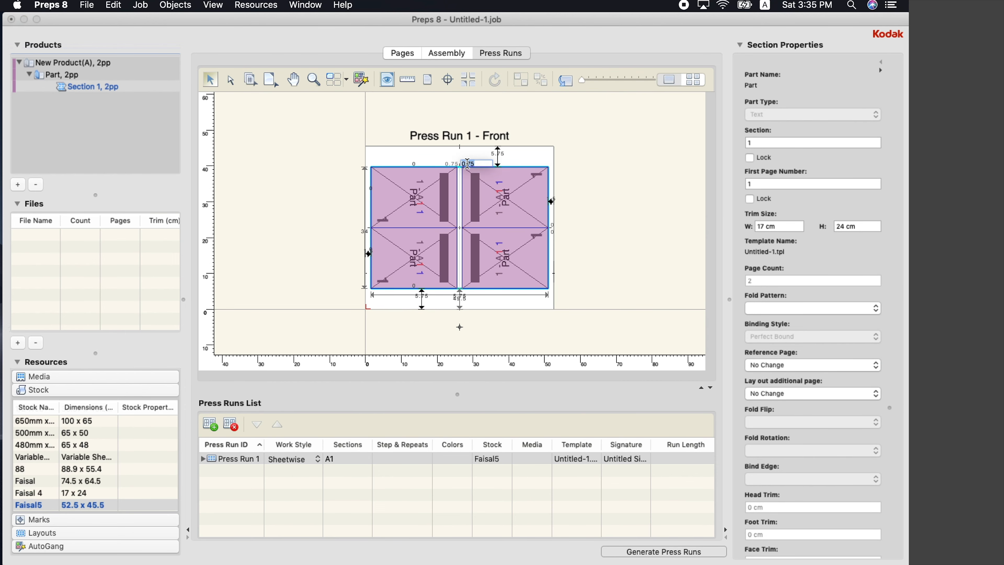
key("BackSpace")
type("5")
key("Return")
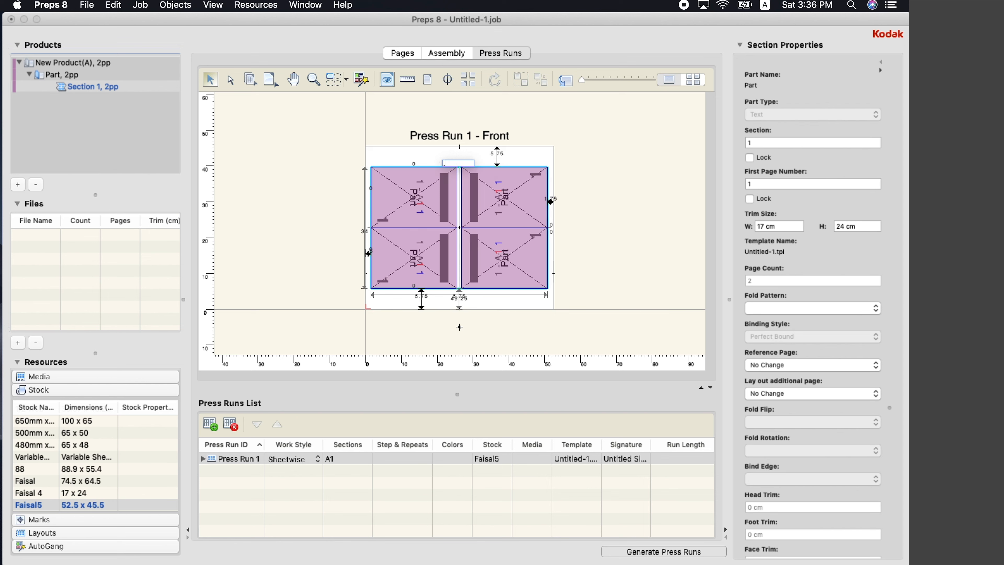
left_click(369, 259)
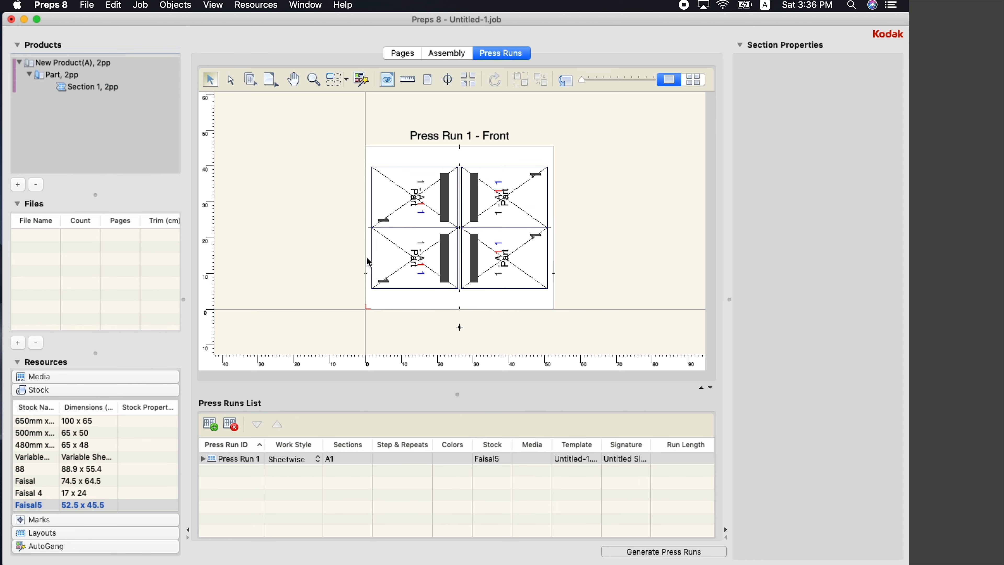
Place the Sample Group marks and move the unlocked colour bar down toward the pages
left_click(40, 520)
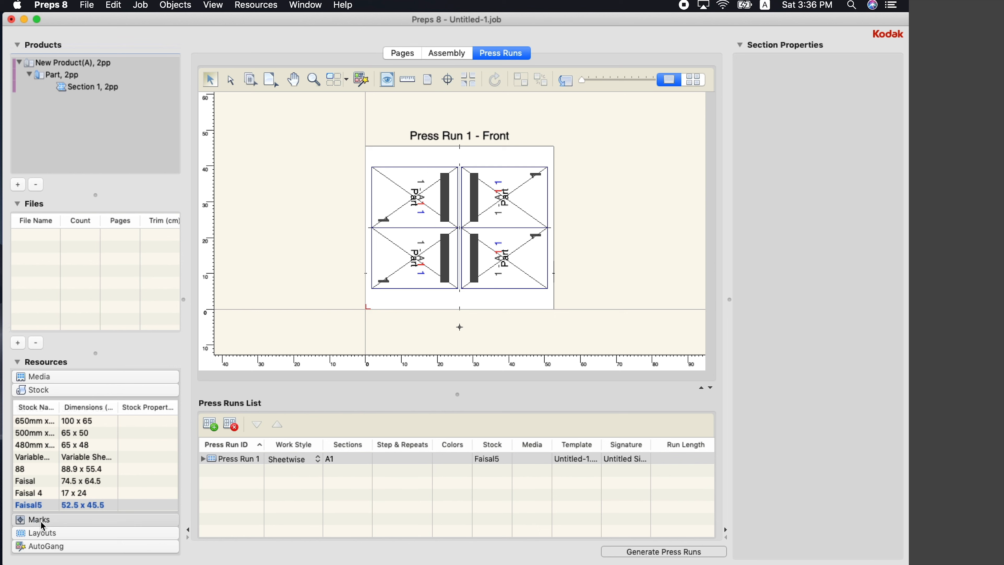
left_click_drag(65, 457, 431, 252)
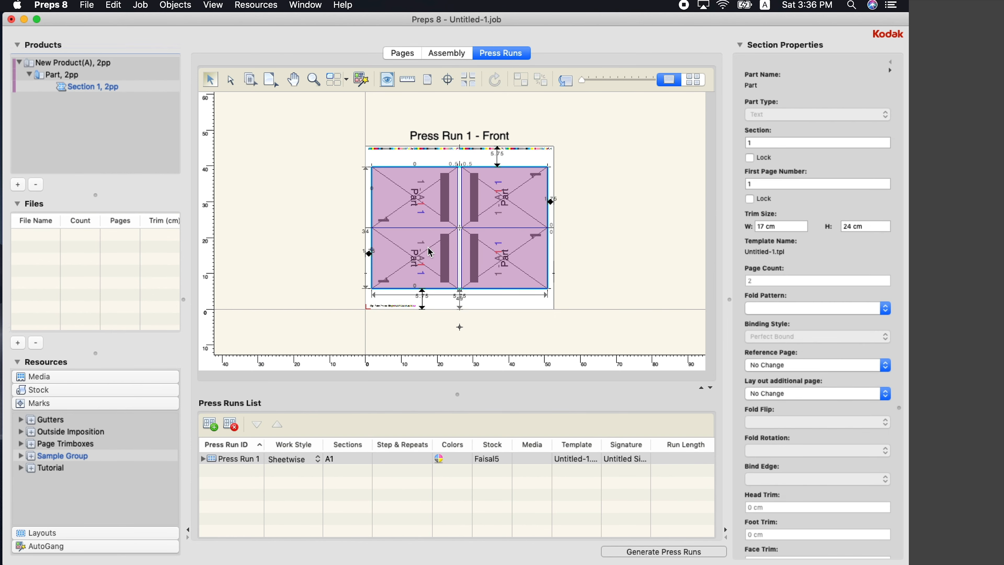
left_click(443, 152)
left_click(440, 148)
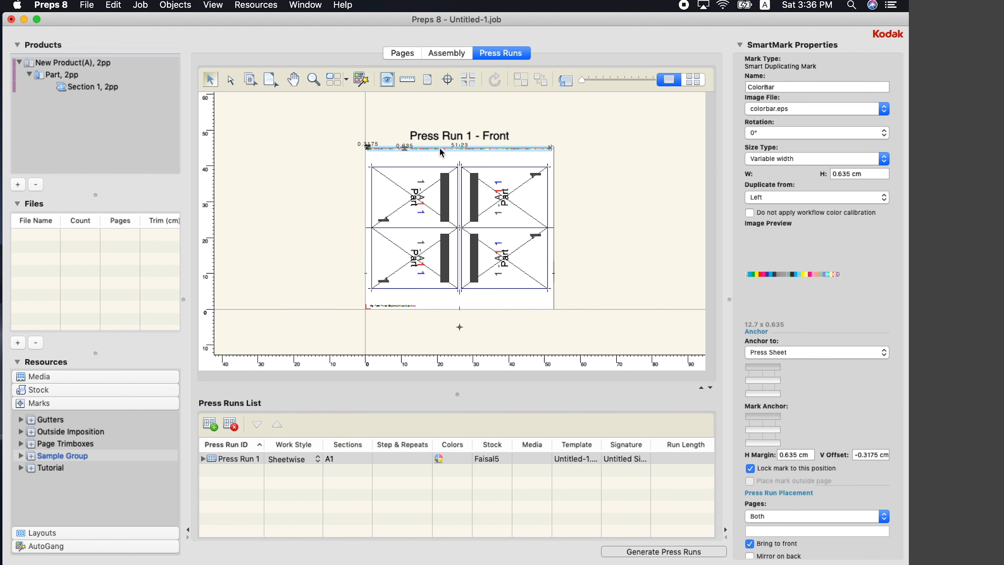
scroll(440, 148, "up", 5)
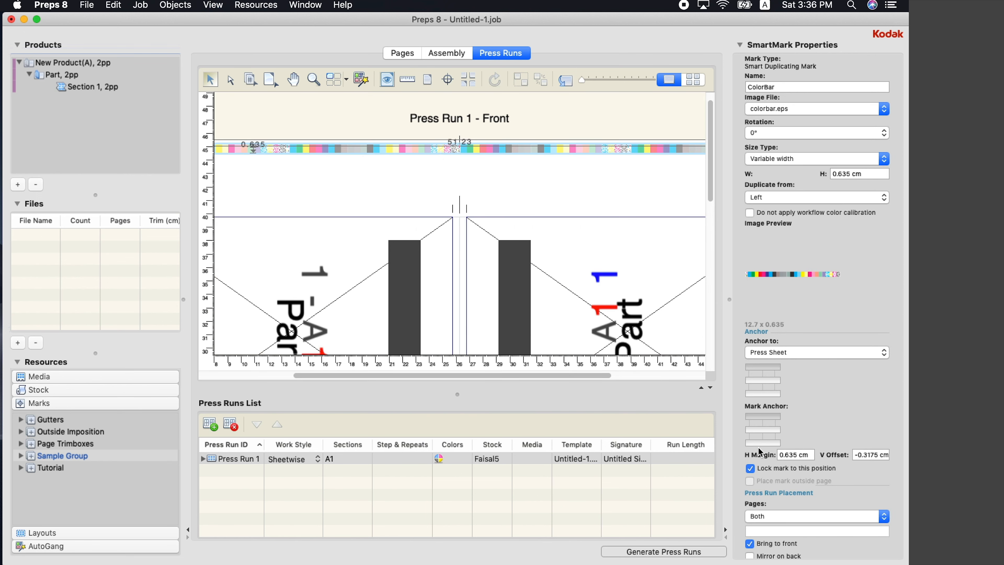
double_click(756, 468)
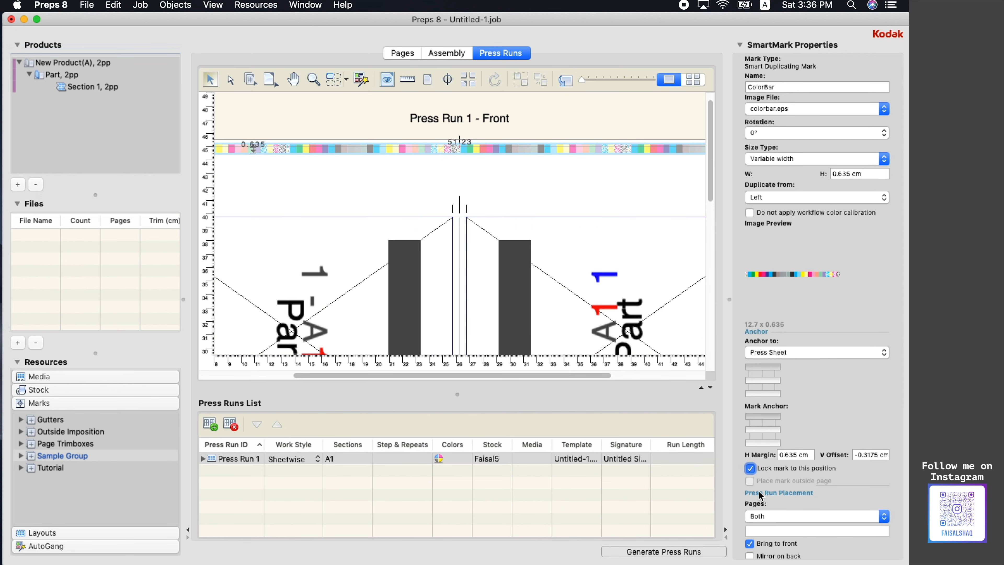
left_click(750, 469)
left_click_drag(504, 150, 506, 189)
left_click_drag(712, 170, 734, 314)
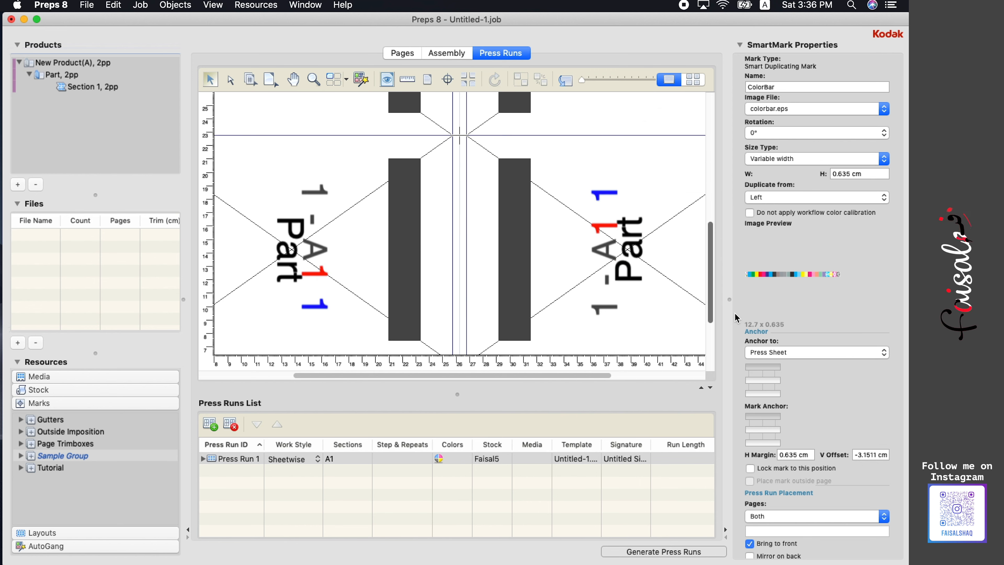
key("super+0")
Unlock the slugline and move it up just below the pages
left_click(366, 335)
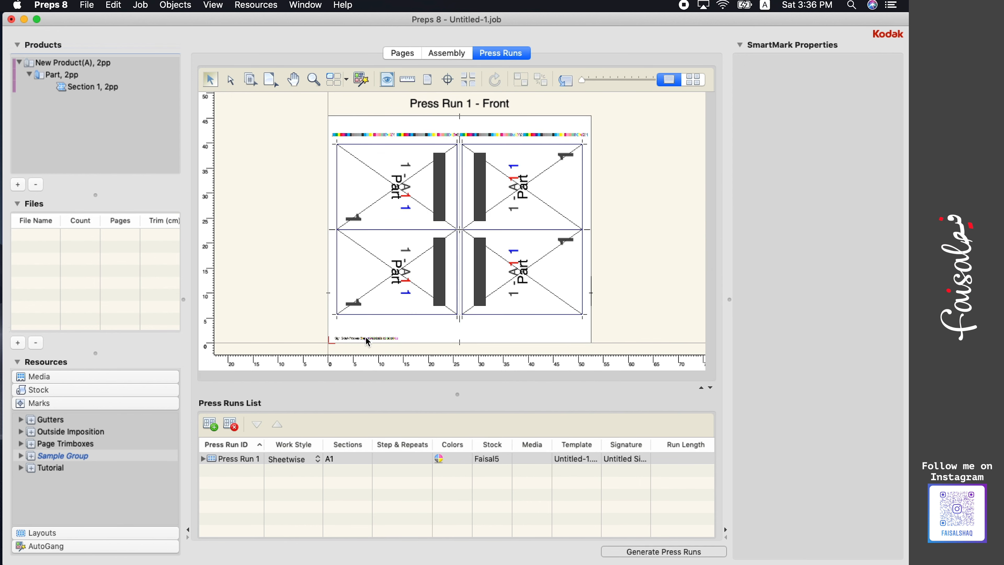
left_click(367, 337)
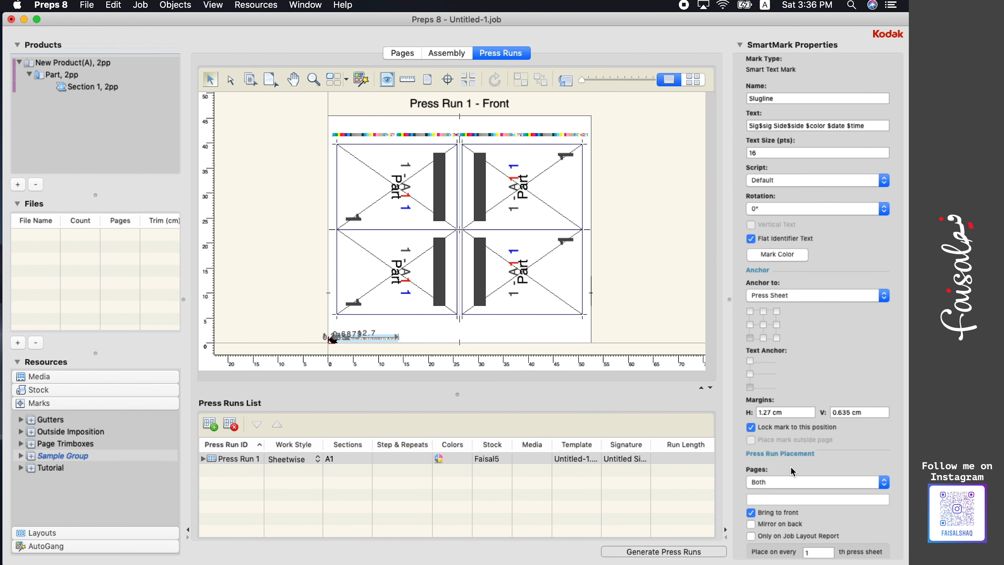
left_click(751, 427)
left_click_drag(388, 344, 392, 330)
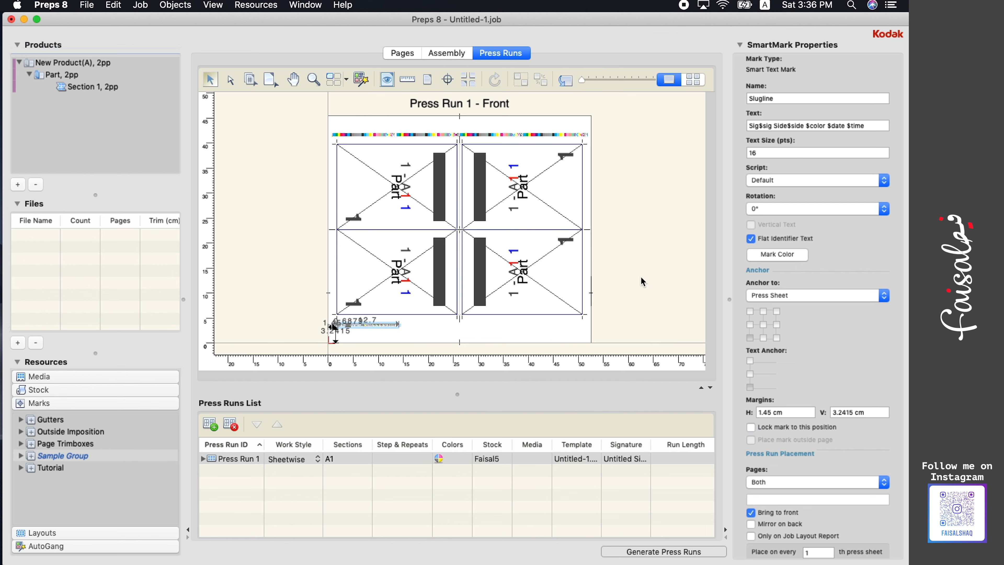
left_click(653, 307)
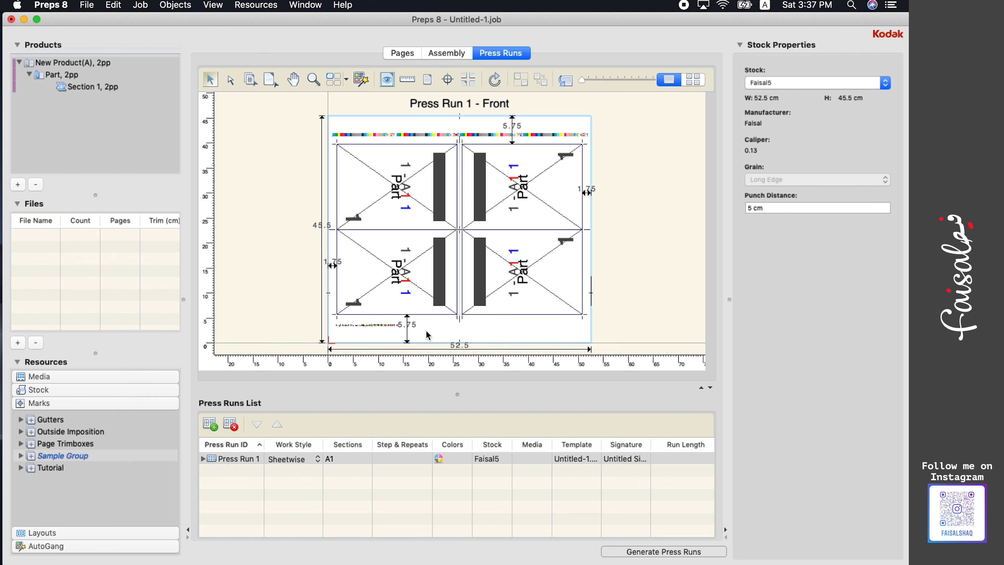
Change the section's 5.75 bottom margin to 6
left_click(414, 327)
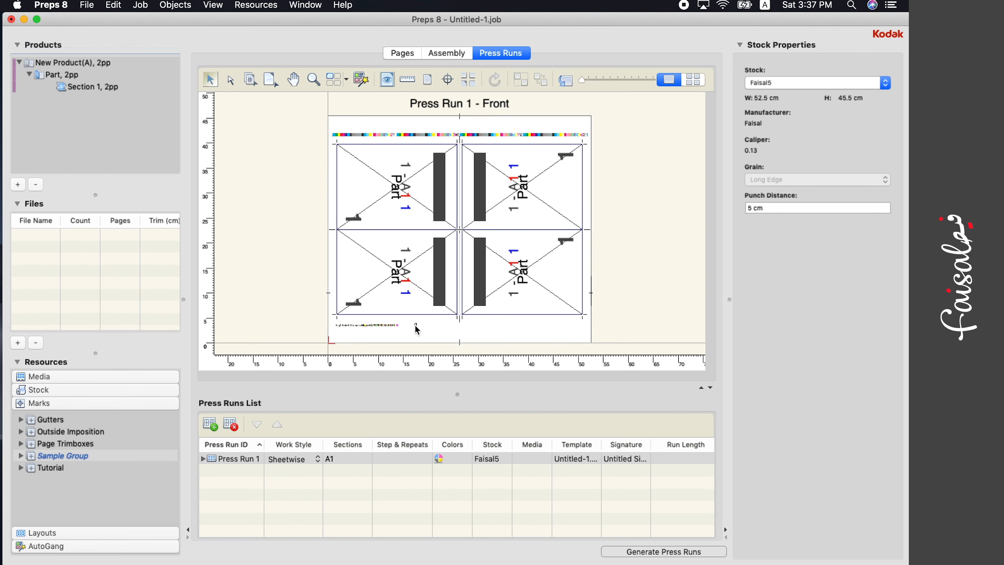
left_click(410, 325)
left_click(406, 319)
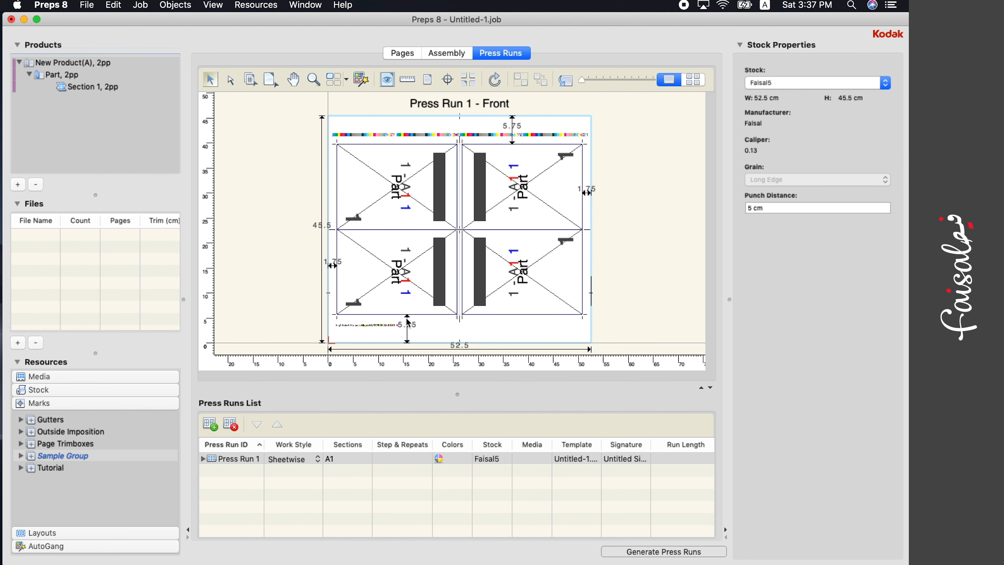
left_click(411, 324)
left_click(401, 325)
scroll(433, 309, "up", 2)
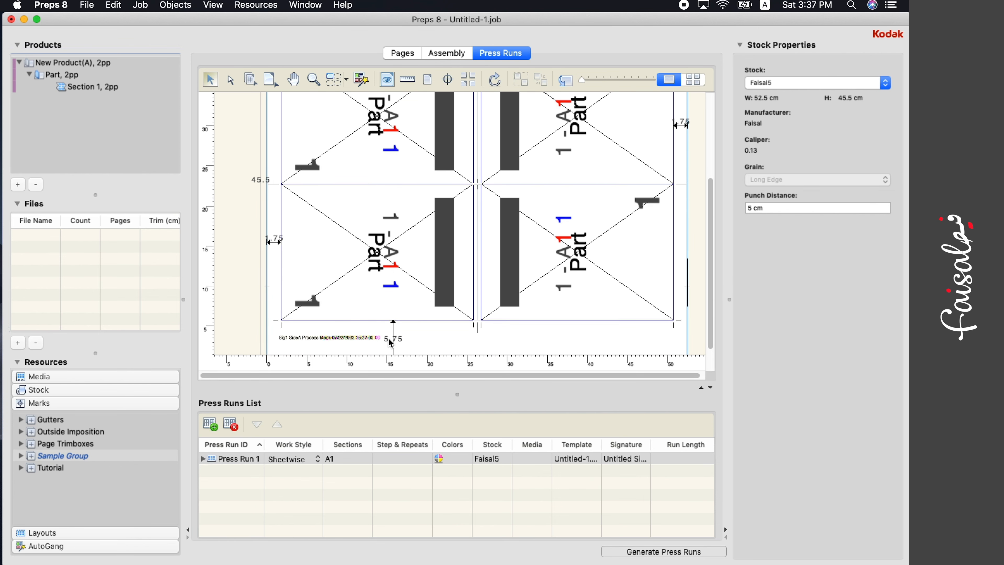
scroll(421, 335, "down", 3)
scroll(422, 335, "down", 1)
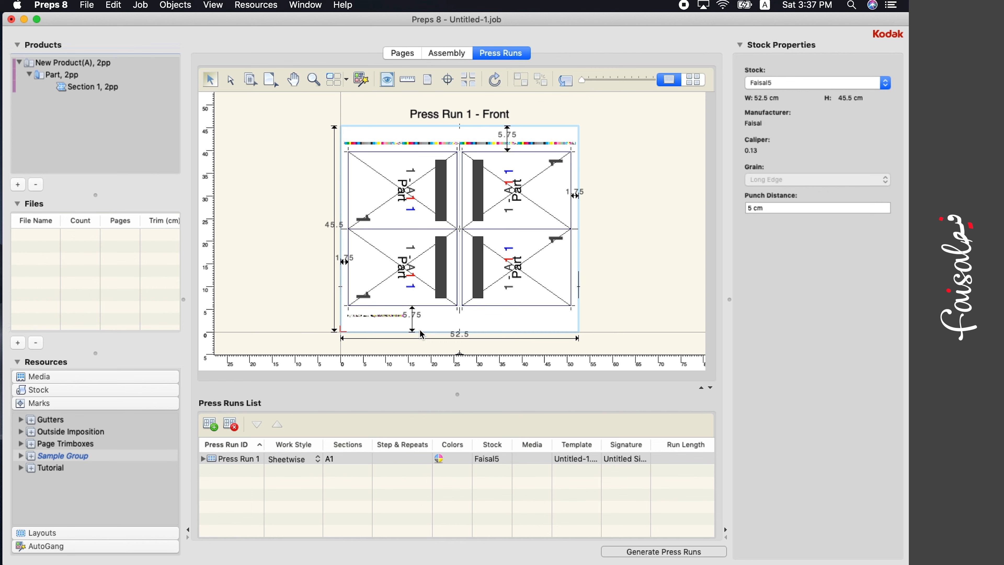
left_click(412, 307)
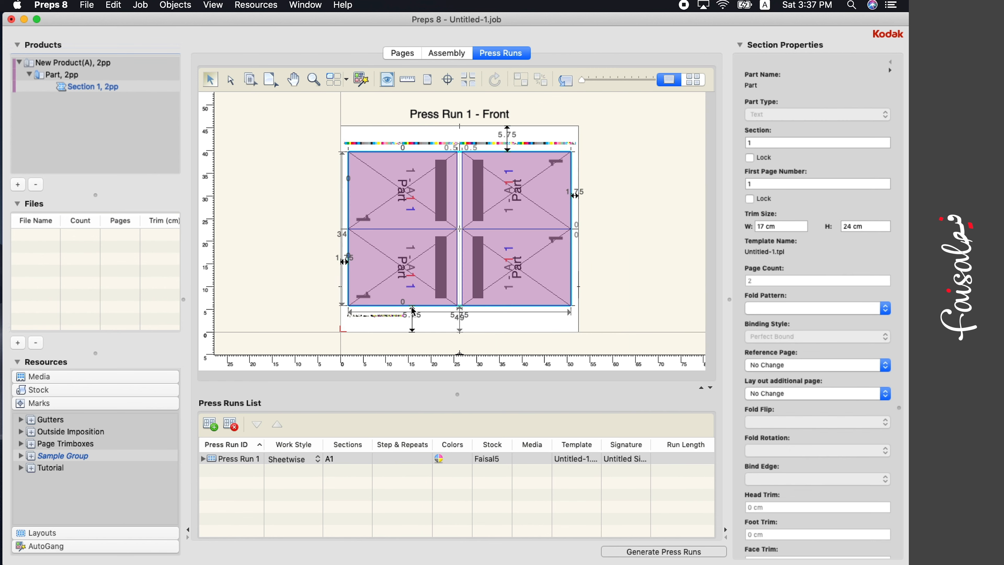
left_click(412, 316)
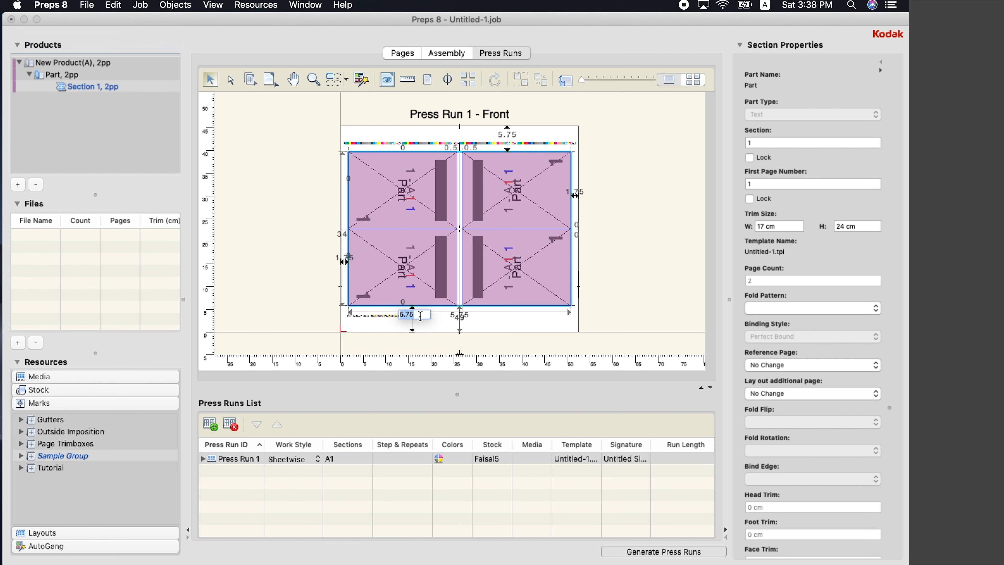
type("6")
key("Return")
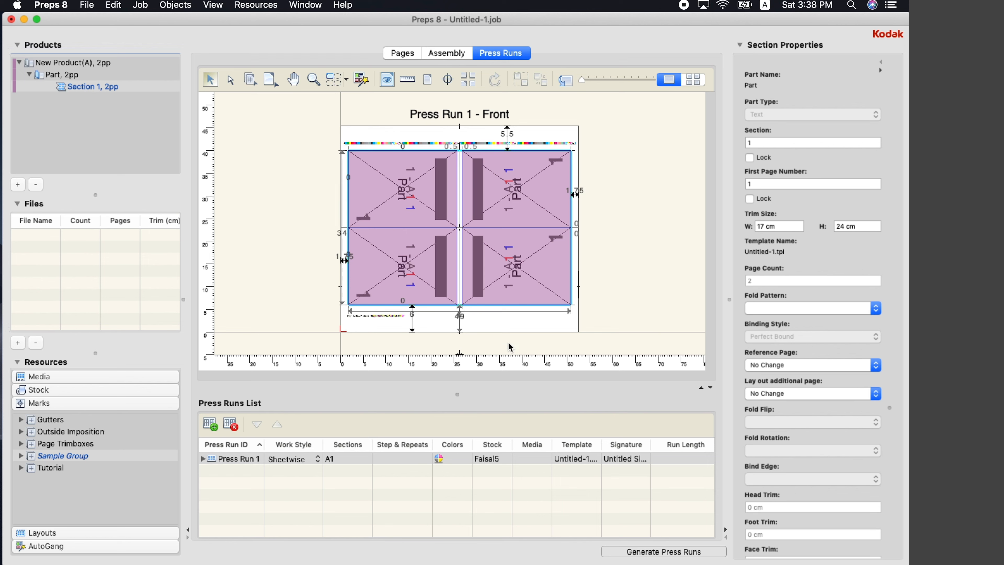
left_click(630, 321)
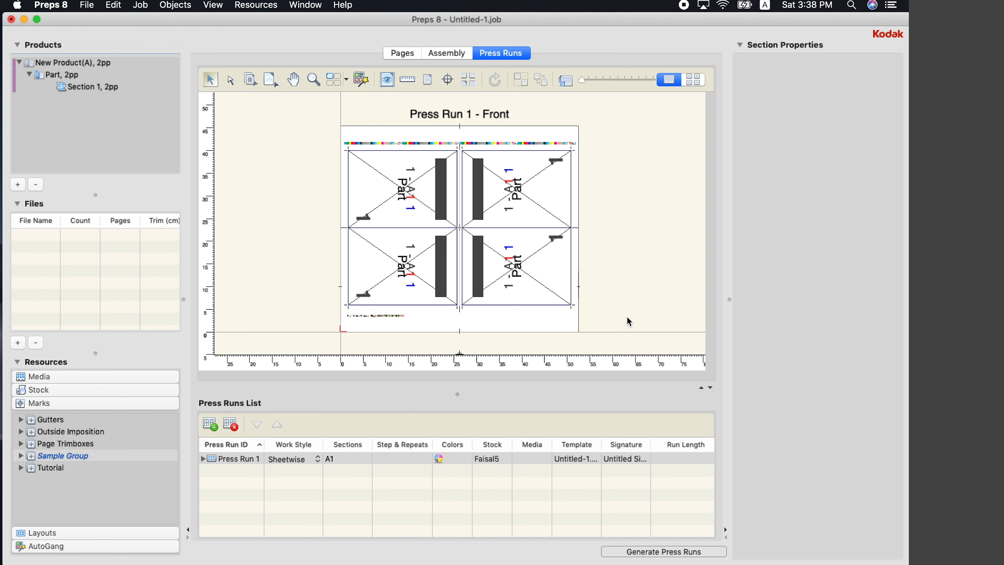
Make Press Run 1 single-sided and number its four page positions 1 to 4
left_click(285, 460)
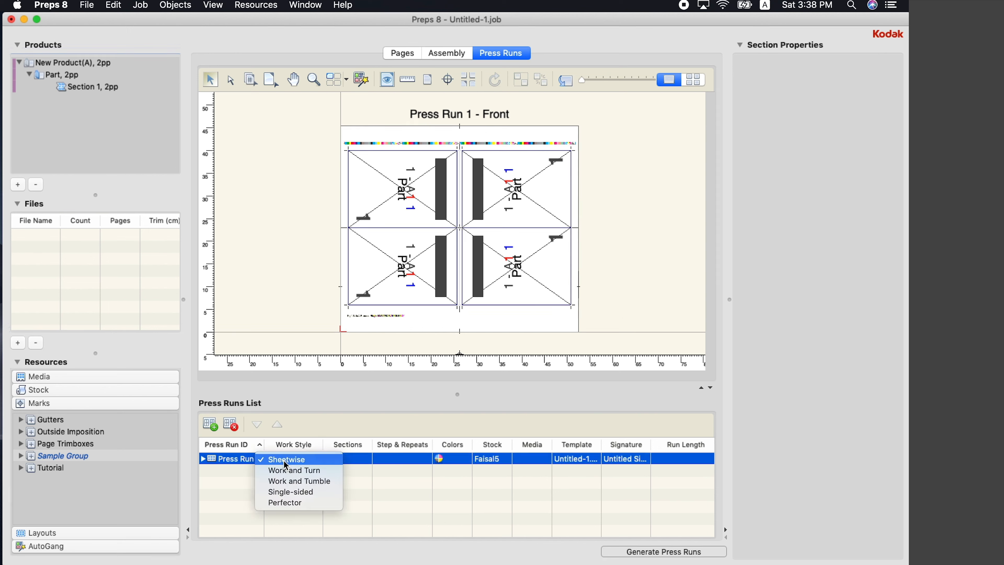
left_click(304, 494)
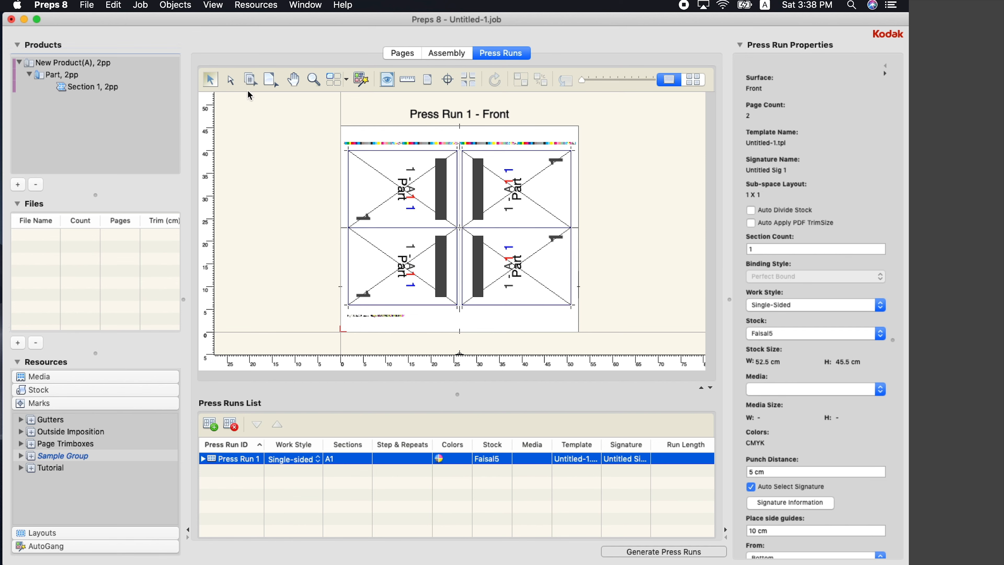
left_click(250, 80)
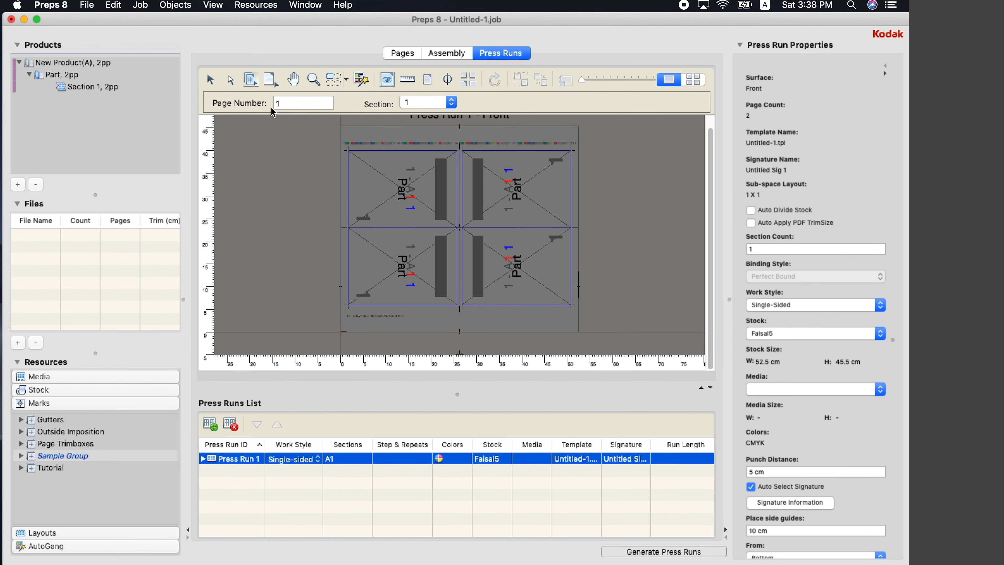
left_click(536, 273)
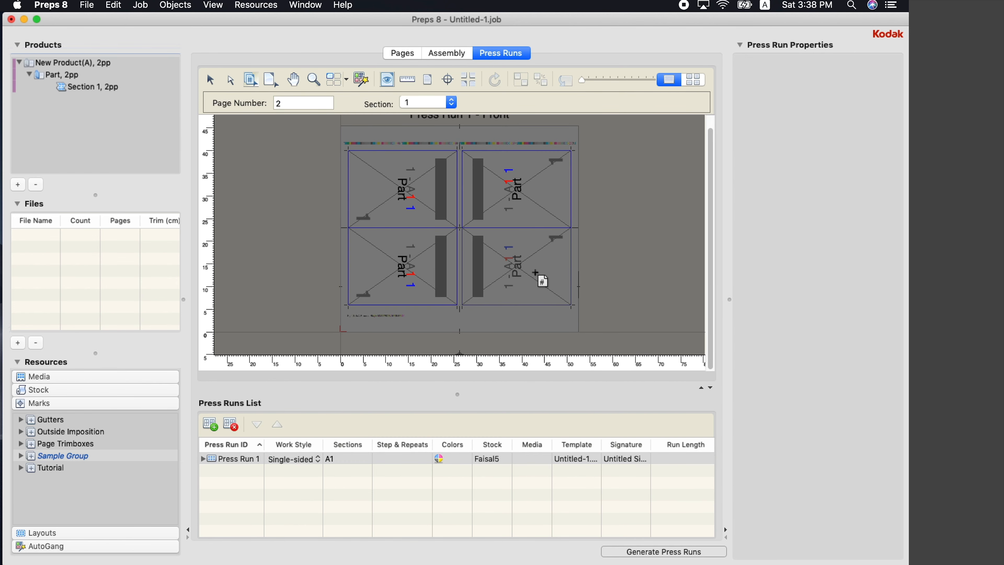
left_click(409, 267)
left_click(409, 191)
left_click(526, 183)
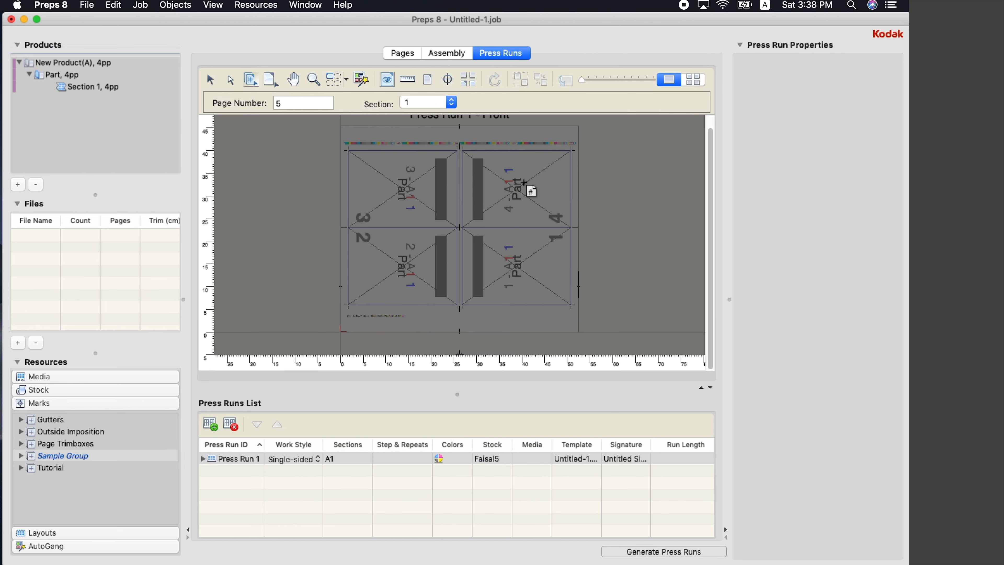
left_click(210, 80)
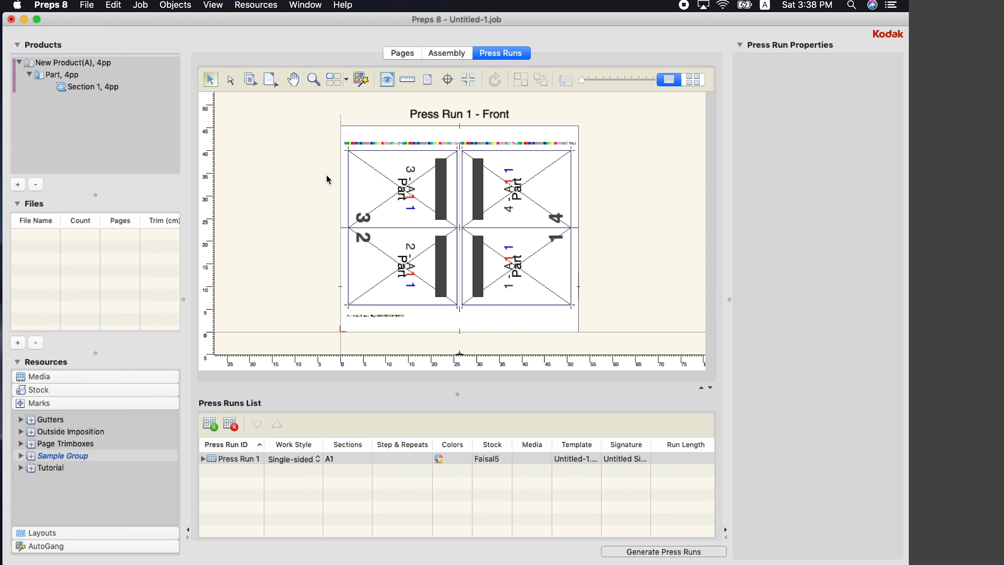
Add 4 Pages.pdf to the job files and place it on the press sheet
left_click(18, 343)
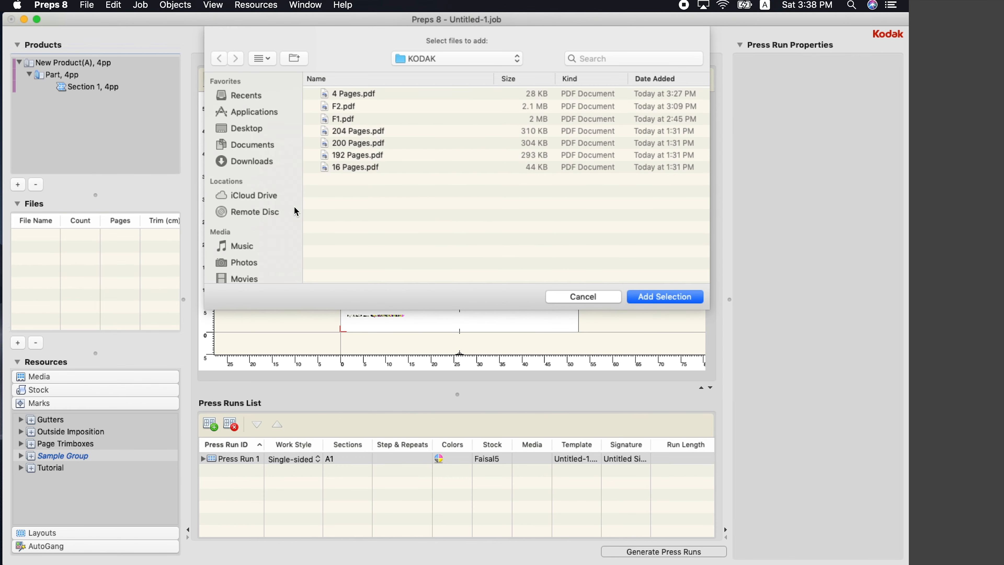
left_click(374, 97)
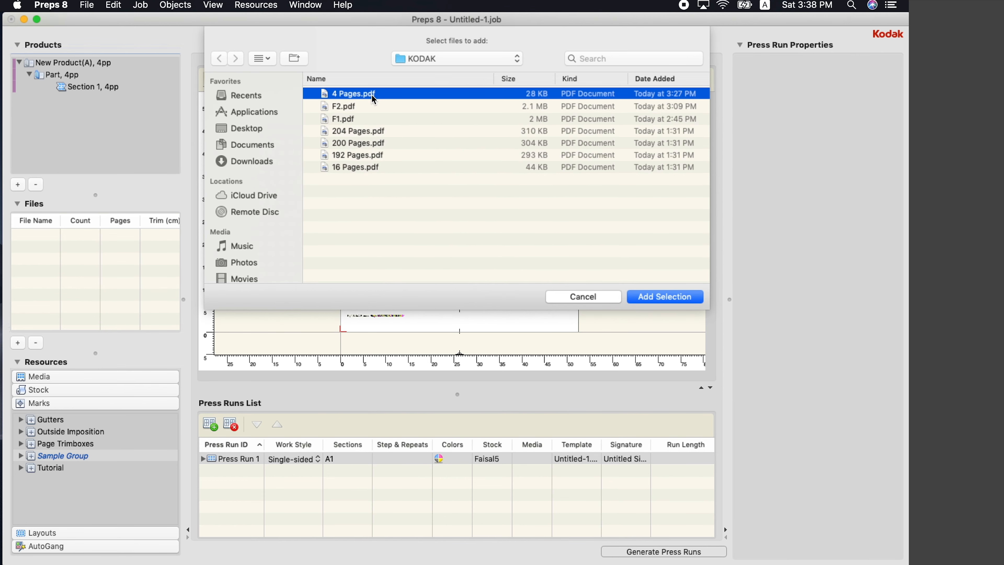
left_click(650, 300)
left_click_drag(33, 235, 478, 297)
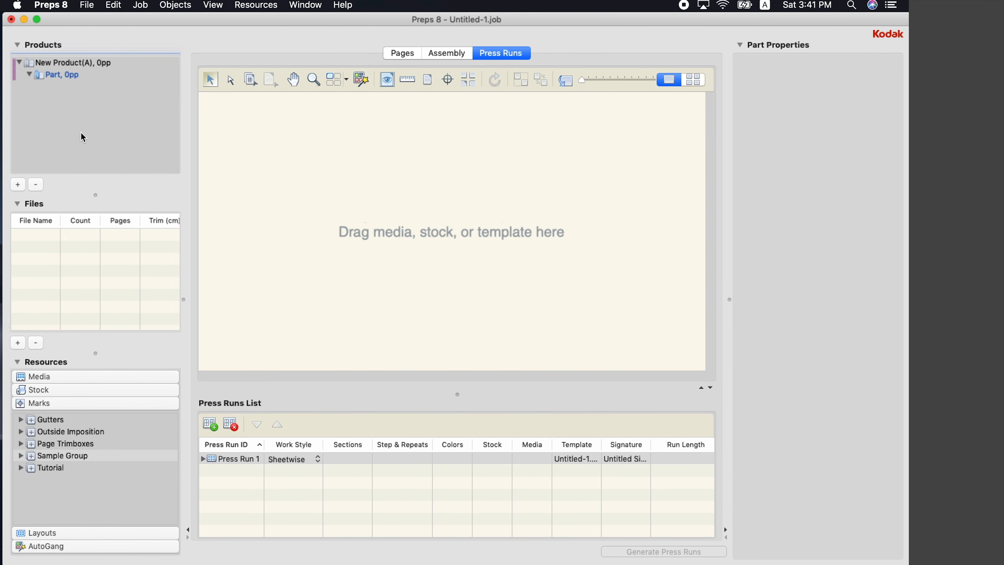
Change the Part's binding style from Perfect Bound to Saddle-Stitched
left_click(80, 89)
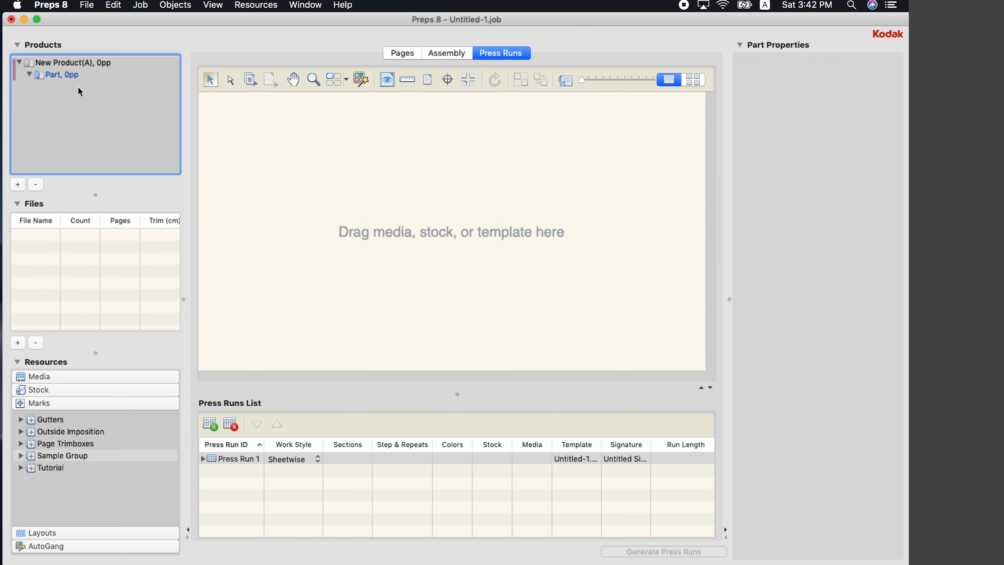
left_click(65, 79)
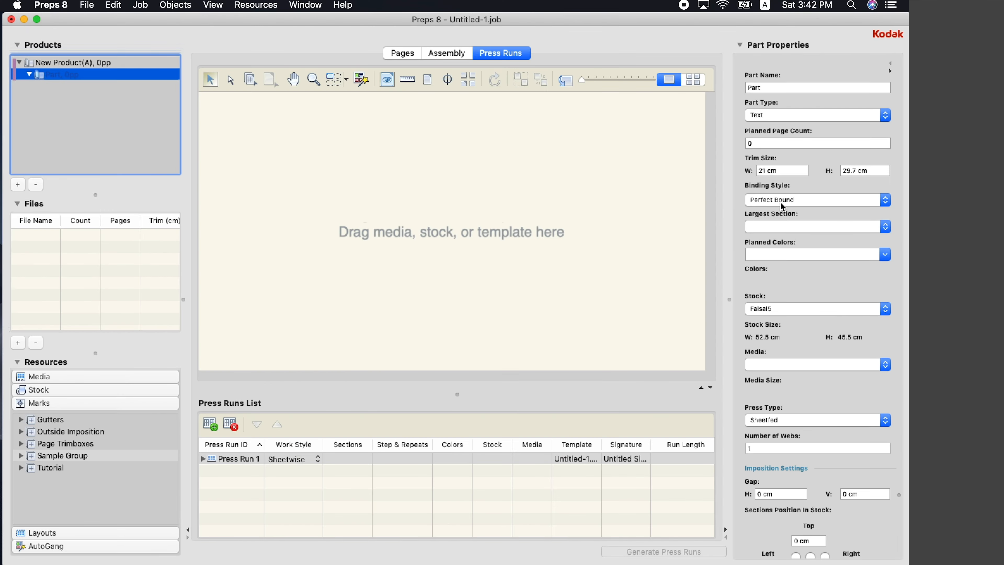
left_click(782, 205)
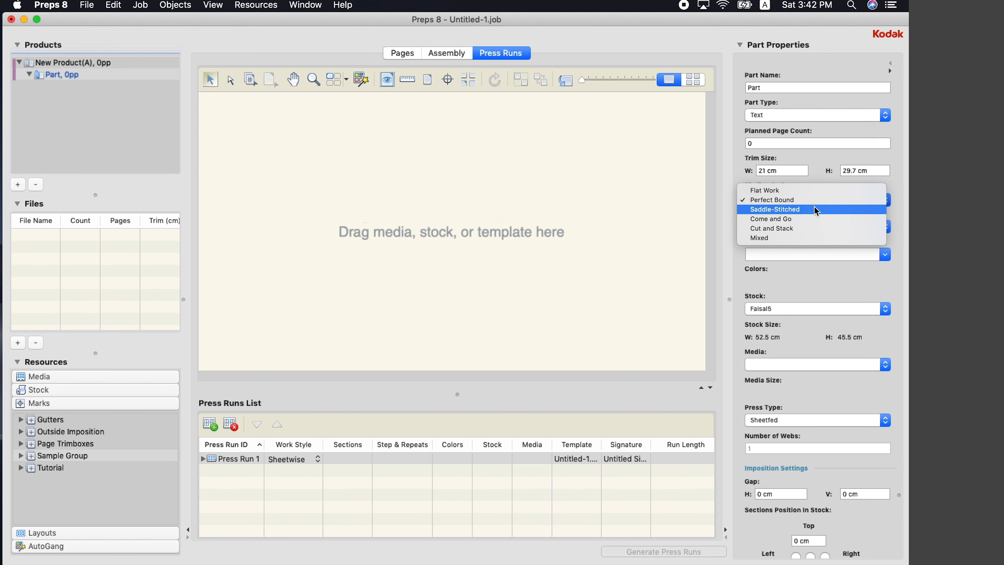
left_click(795, 216)
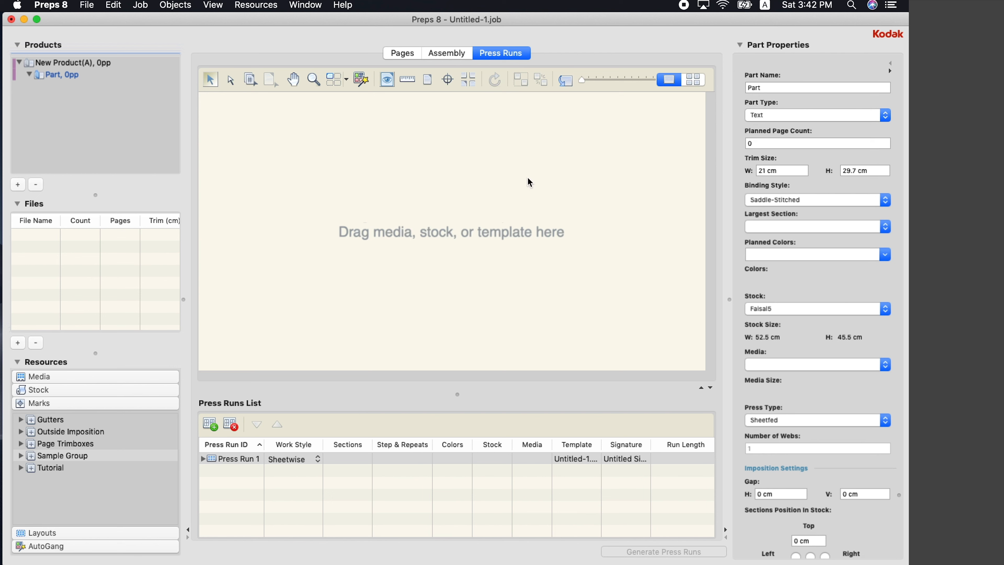
left_click(300, 232)
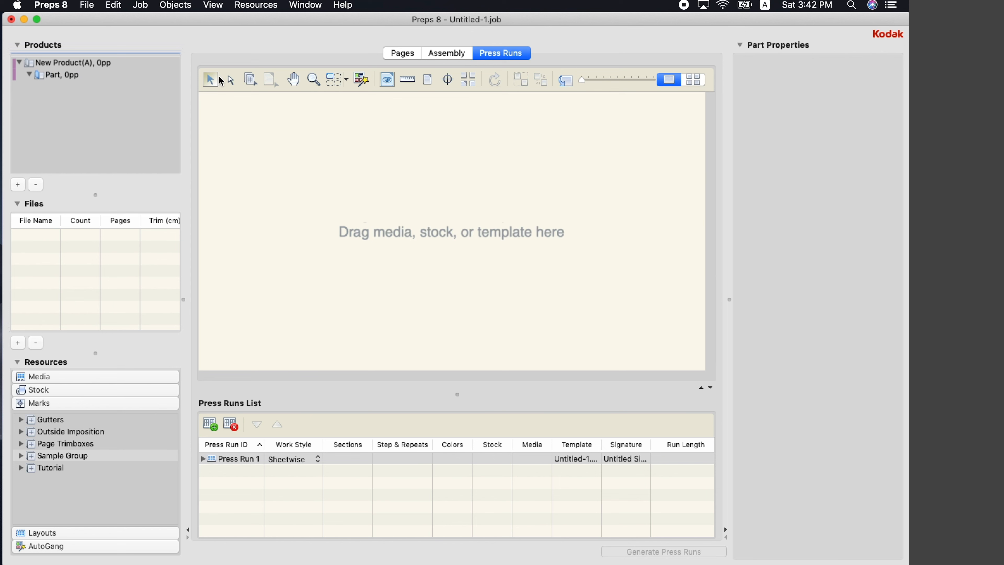
Save stock Faisal6, 74.5 x 60.5 cm, weight and caliper 0.13, with a manufacturer
left_click(257, 5)
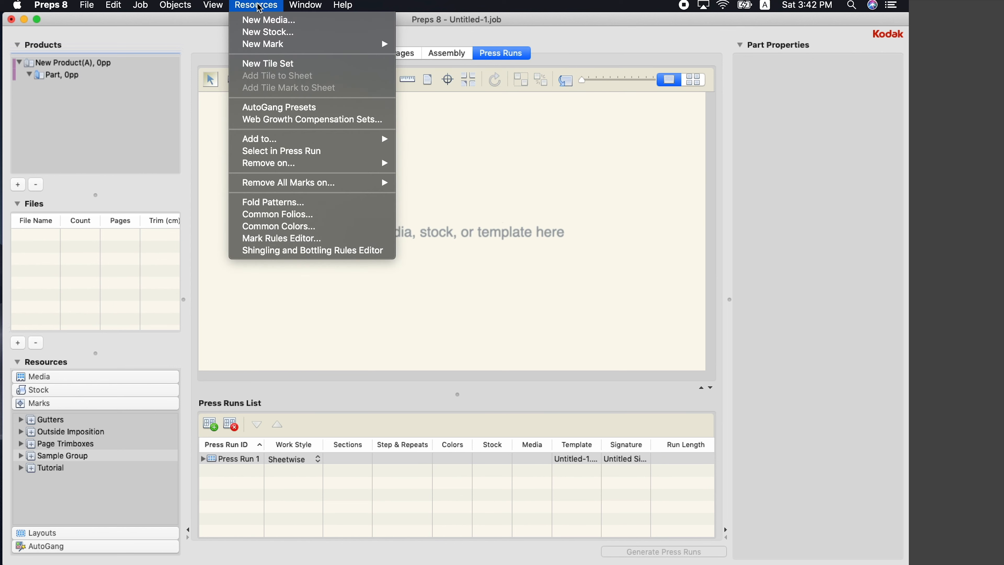
left_click(262, 33)
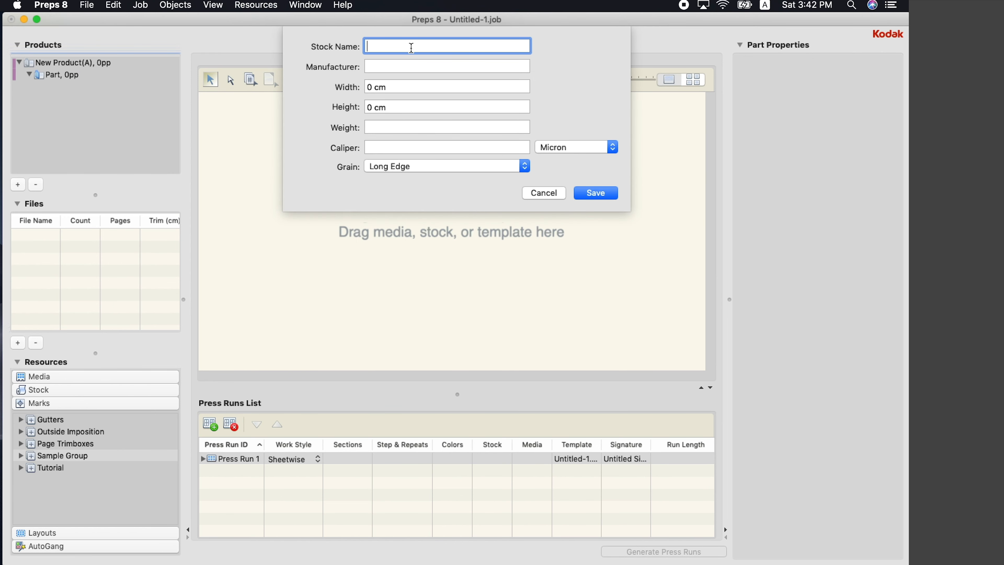
type("Faisal6")
left_click(380, 64)
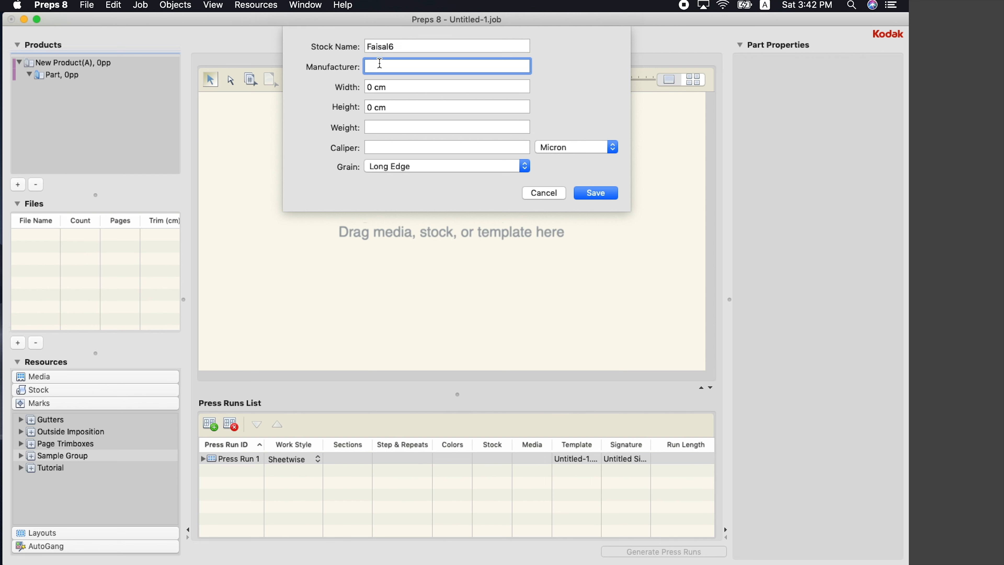
type("Faisal")
left_click(379, 83)
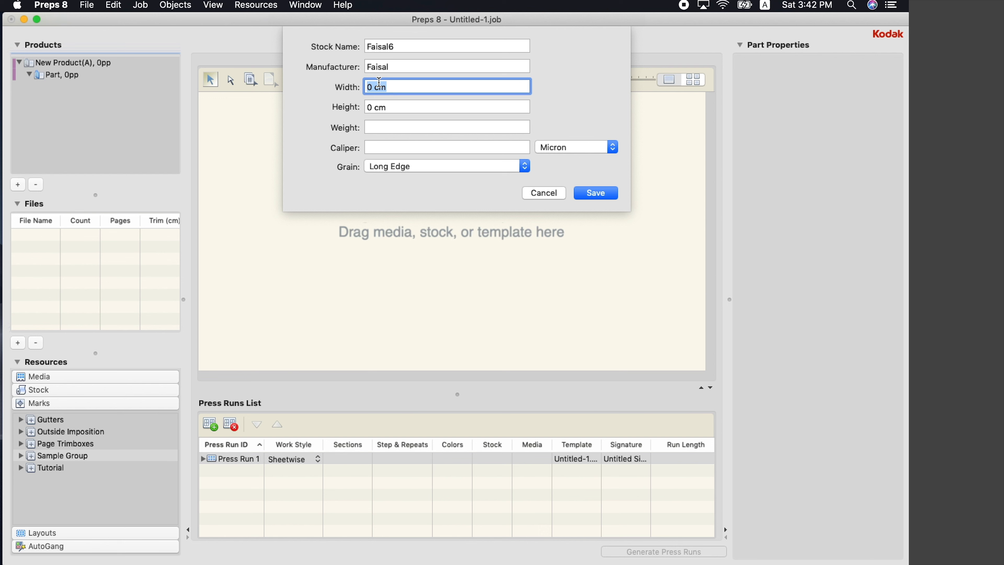
type("74.5")
key("Tab")
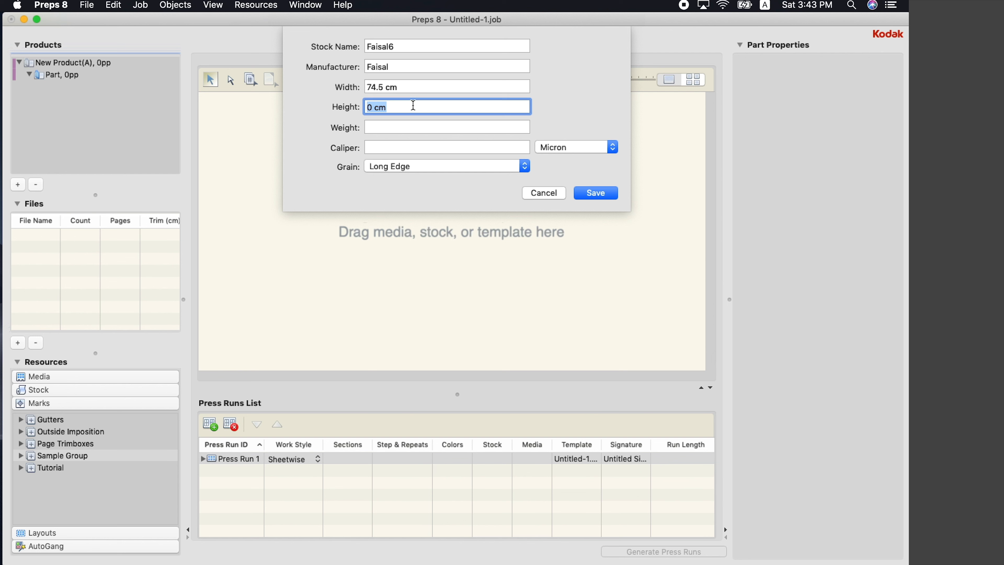
type("60.5")
left_click(395, 125)
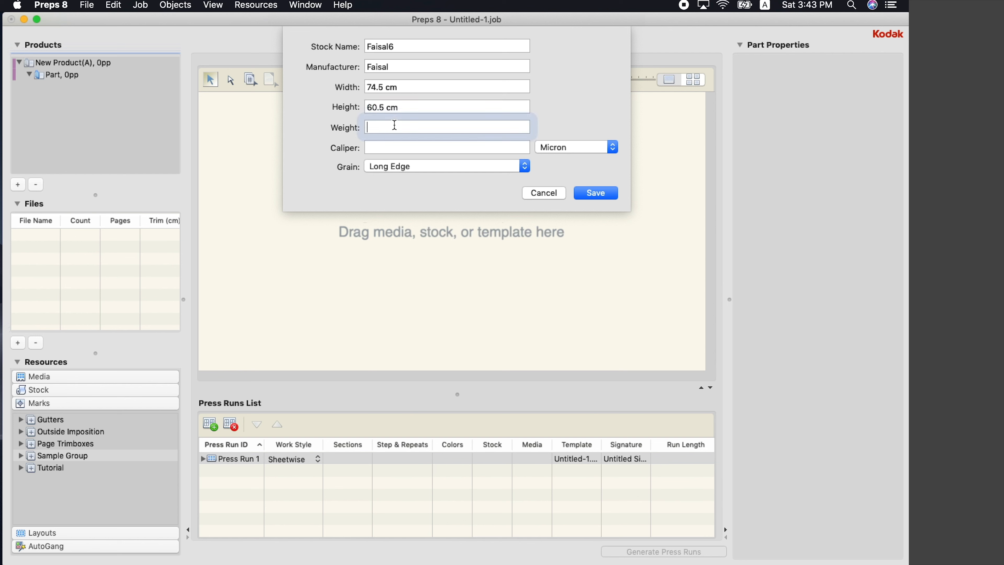
type("0.13")
key("Tab")
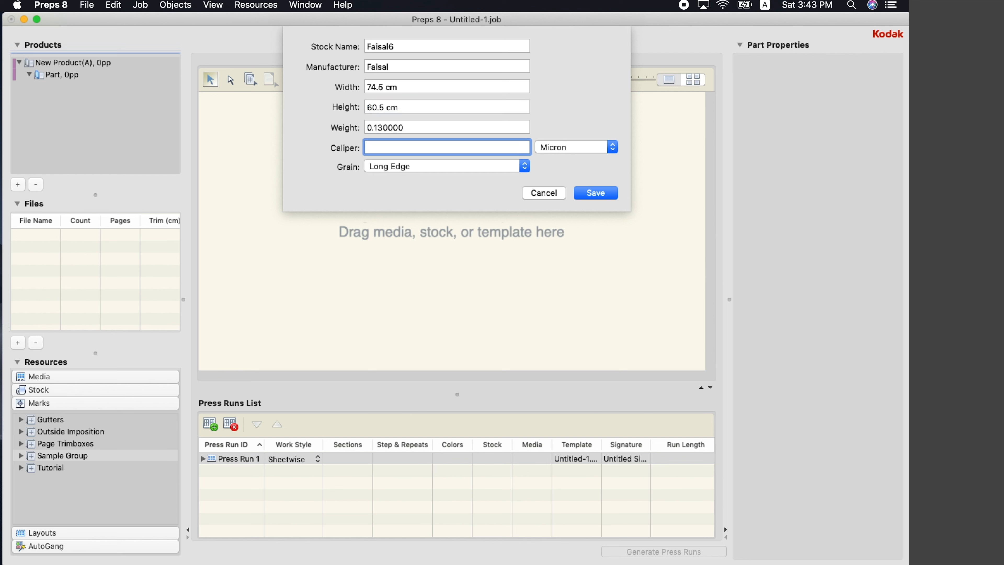
type("0.13")
key("Tab")
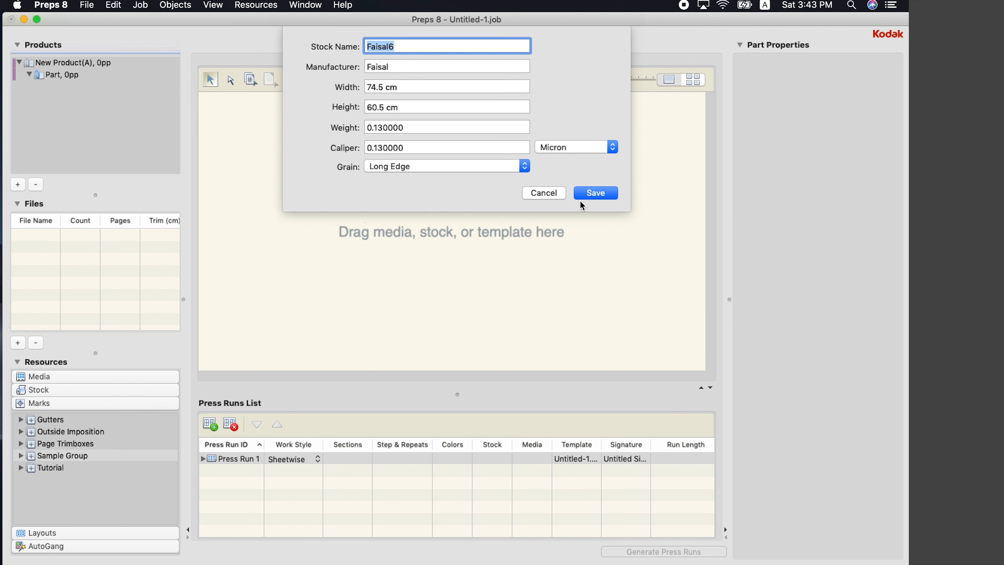
left_click(591, 194)
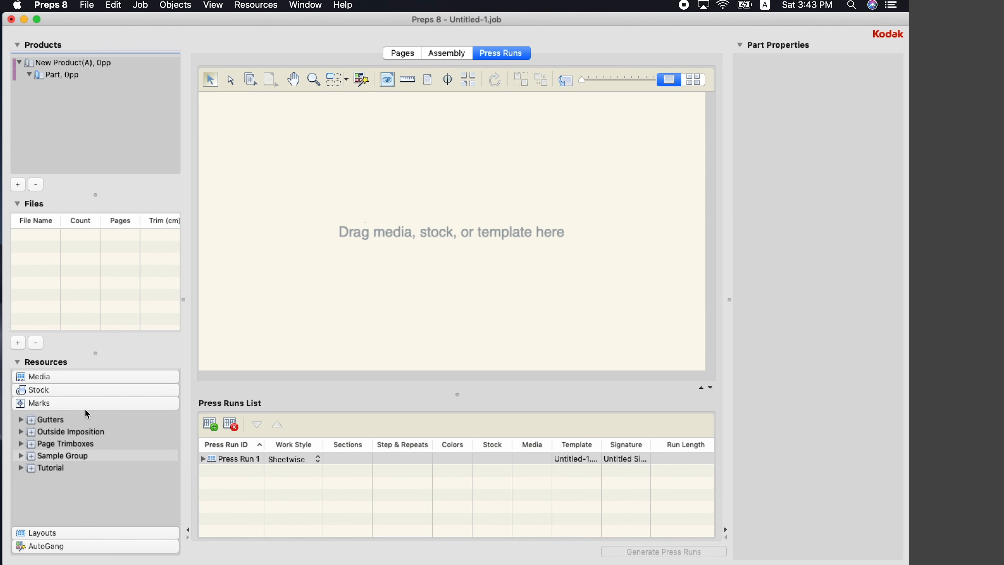
Apply the Faisal6 stock to Press Run 1's sheet
left_click(40, 390)
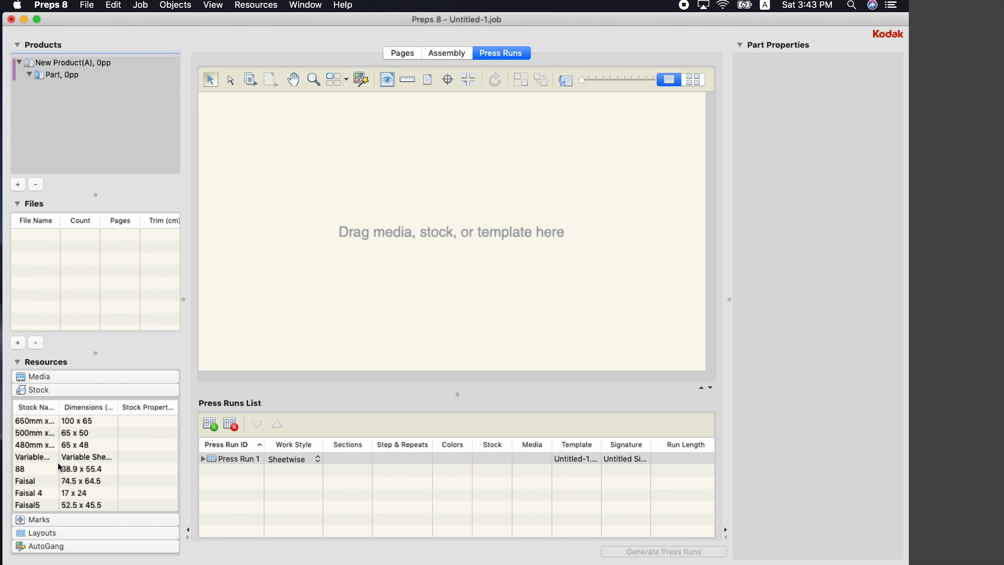
scroll(60, 468, "down", 2)
left_click(39, 506)
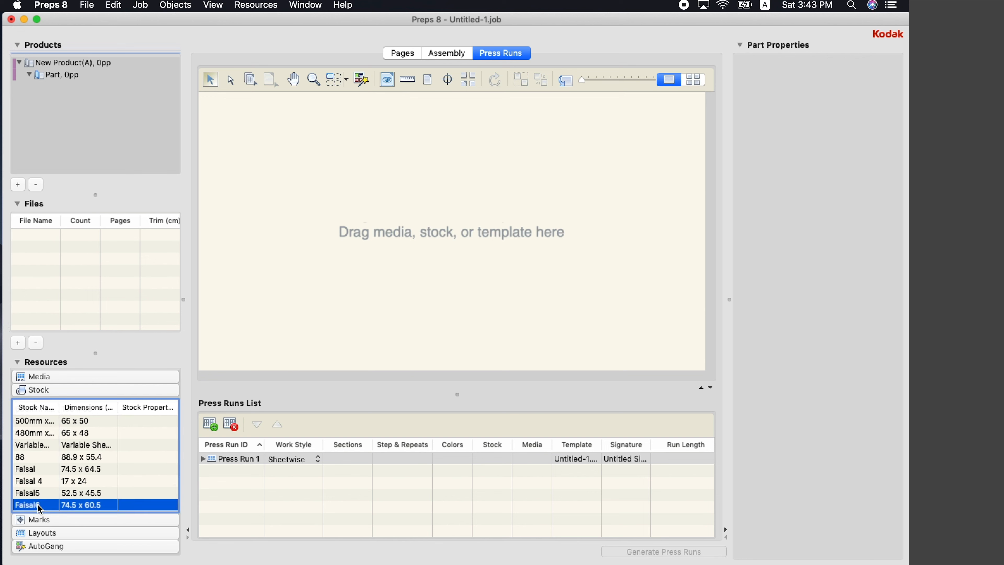
left_click_drag(39, 508, 316, 340)
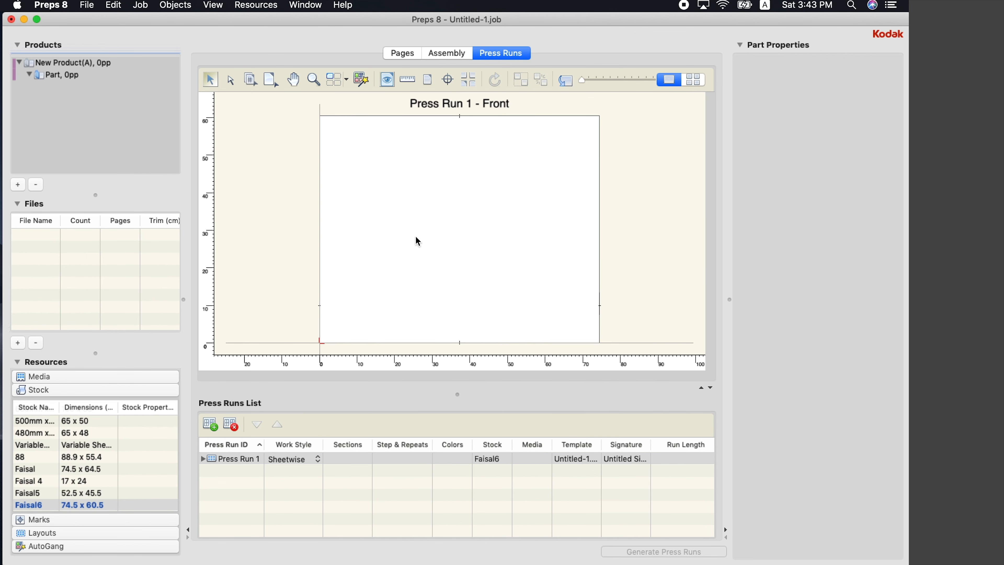
left_click(139, 5)
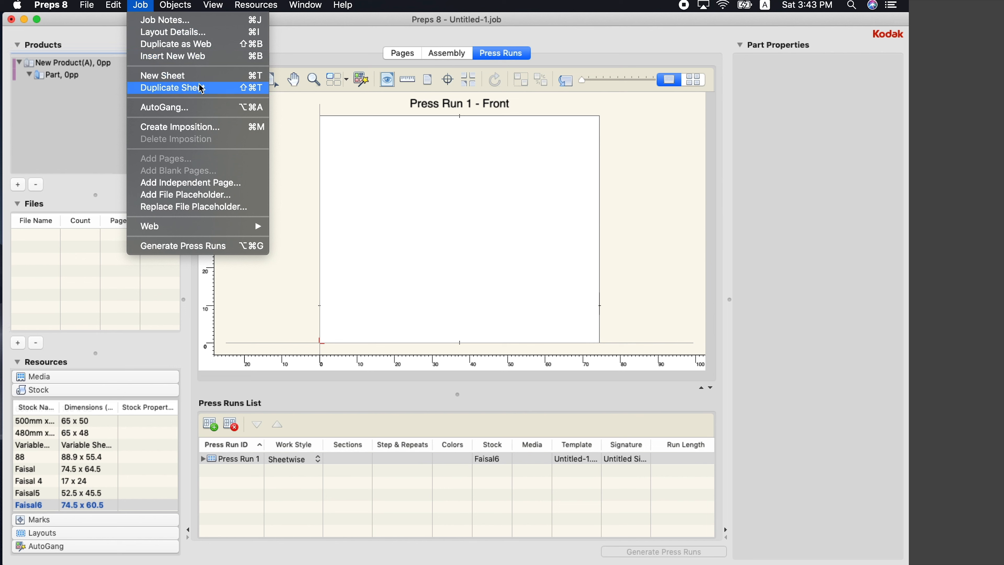
Impose the pages 2 across with Head to Head additional pages and a Head Right reference page
left_click(215, 127)
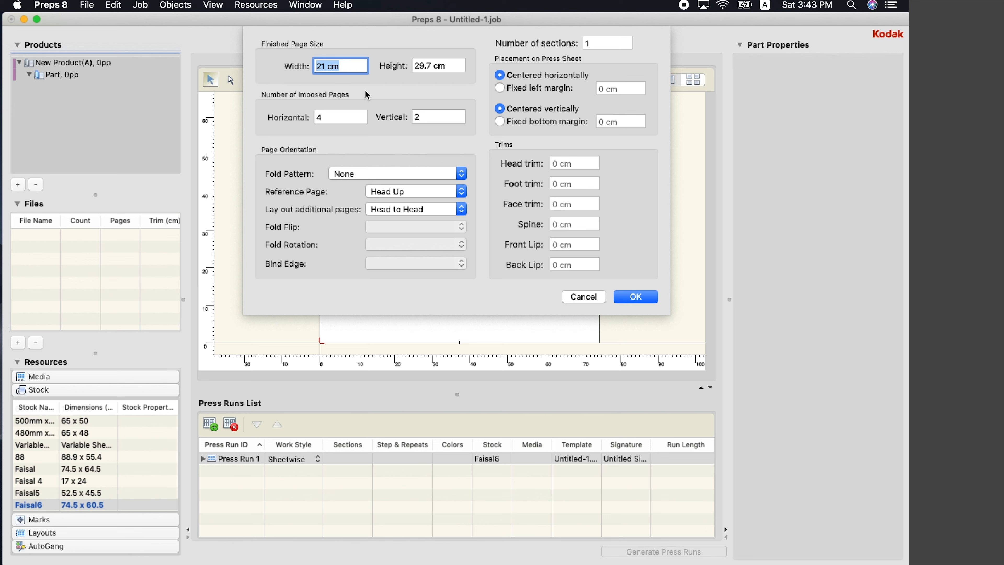
left_click(339, 121)
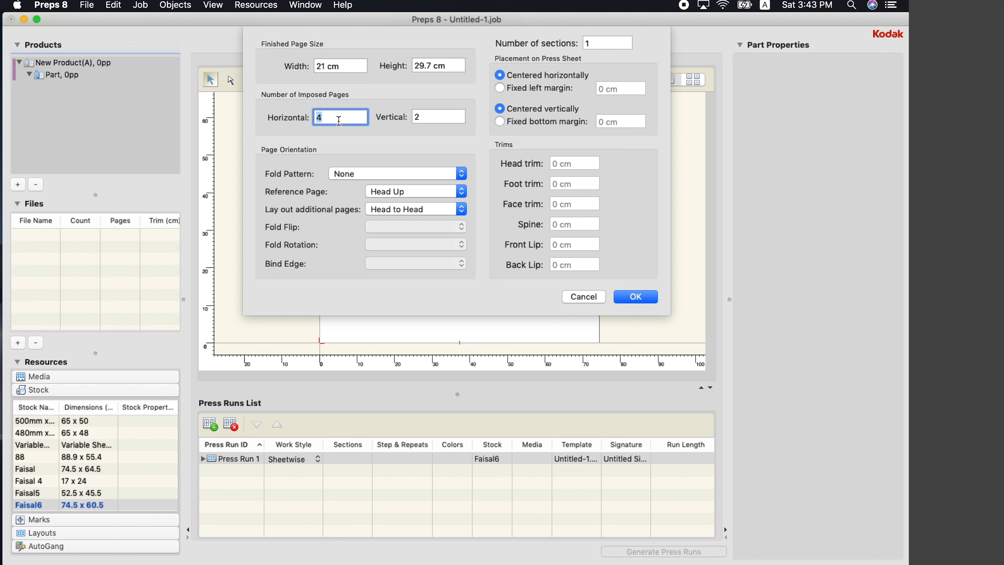
type("2")
key("Tab")
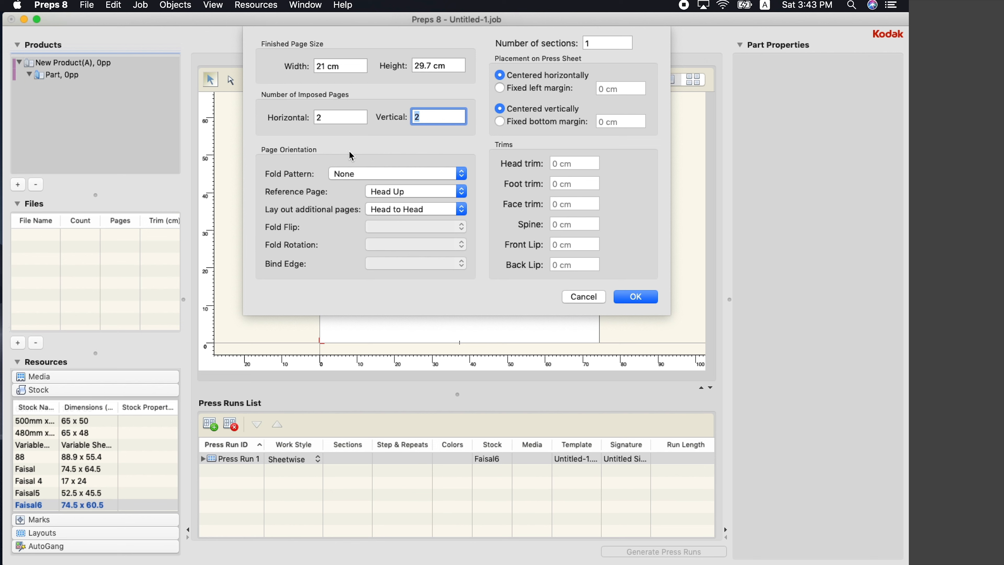
left_click(380, 213)
left_click(380, 209)
left_click(423, 193)
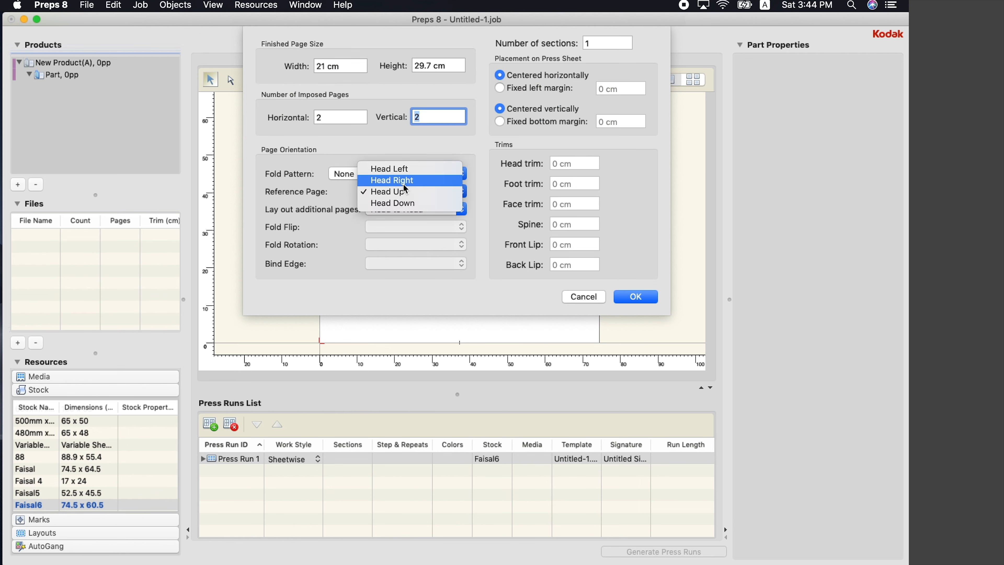
left_click(396, 180)
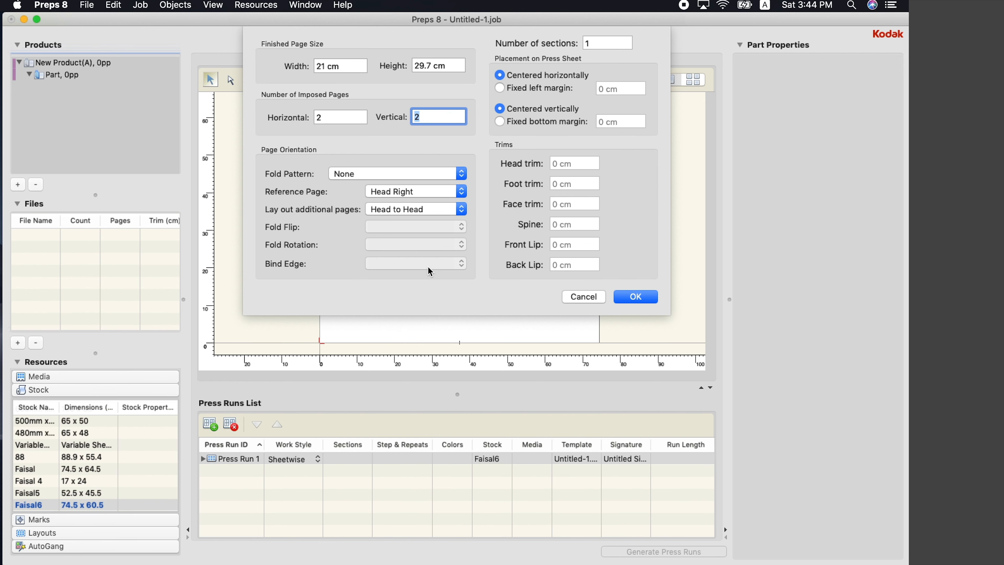
left_click(637, 297)
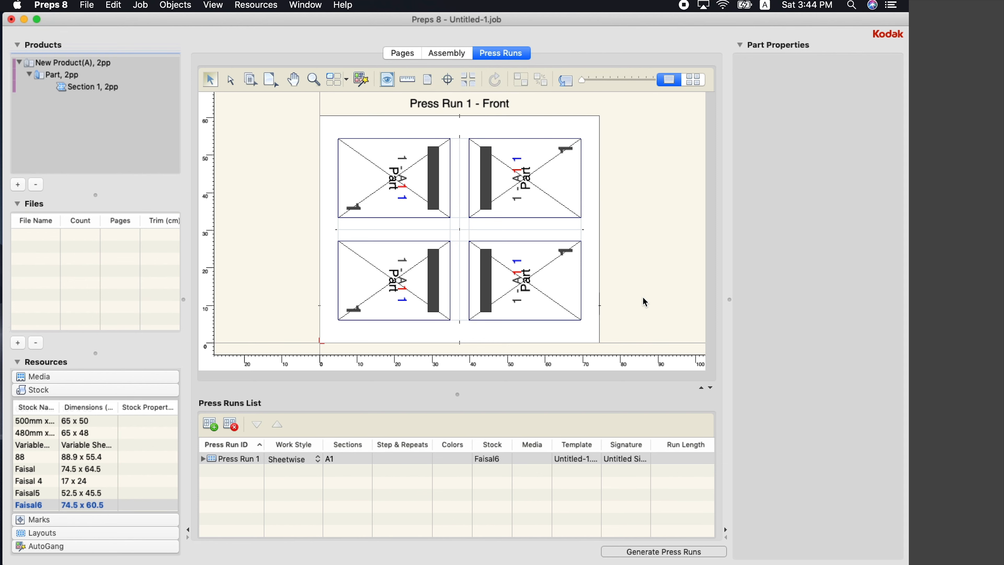
Select the pages and set both vertical gaps between the page rows to 0
left_click(502, 248)
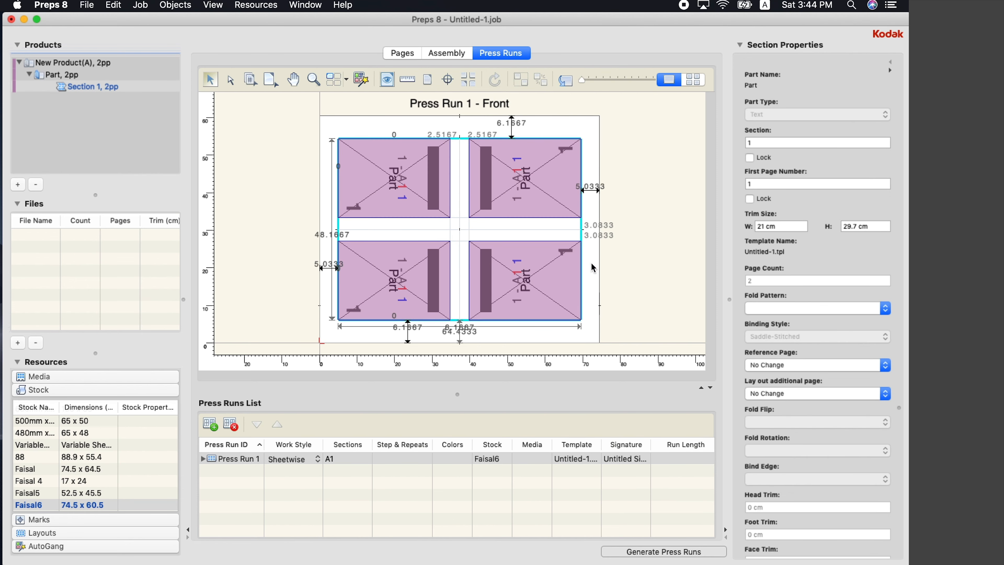
left_click(623, 247)
left_click(547, 275)
double_click(608, 225)
type("0")
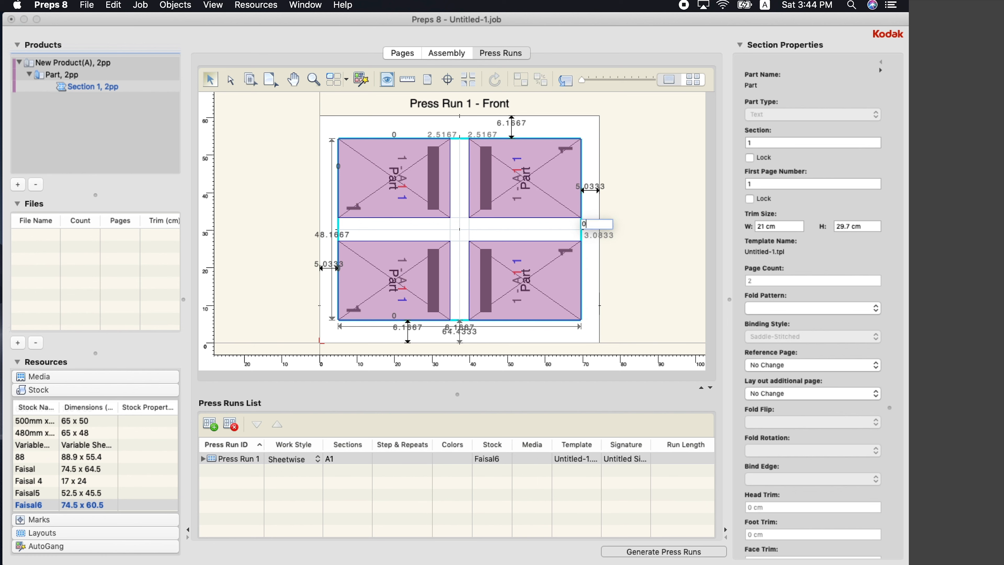
key("Return")
double_click(607, 238)
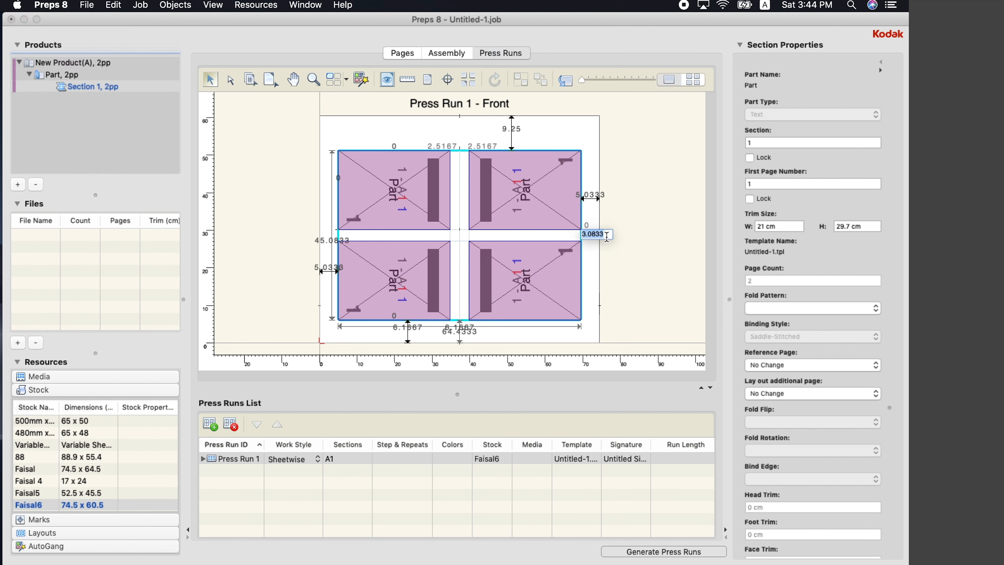
type("0")
key("Return")
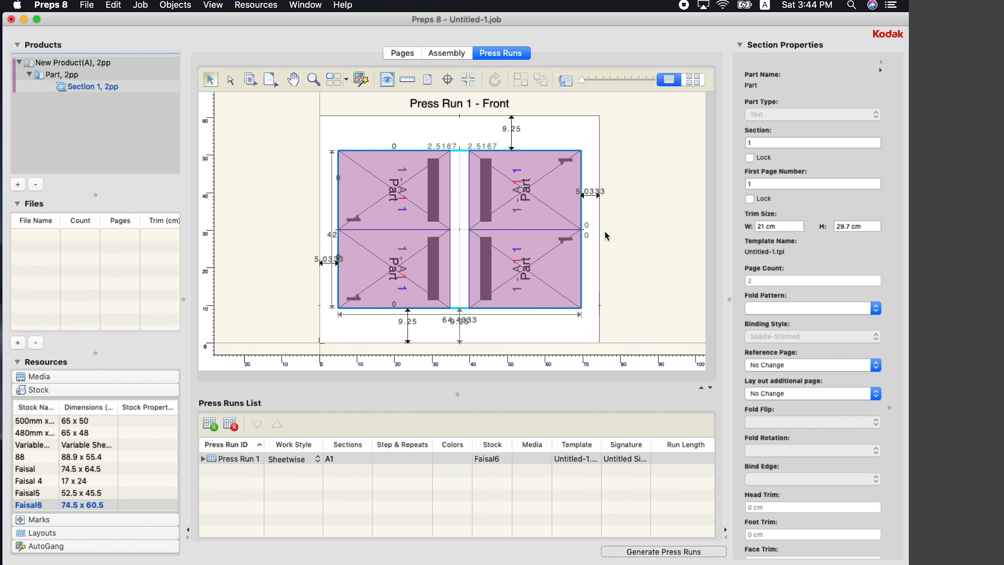
Set the left and right column gutters to 0.5 cm each, then deselect the pages
double_click(478, 146)
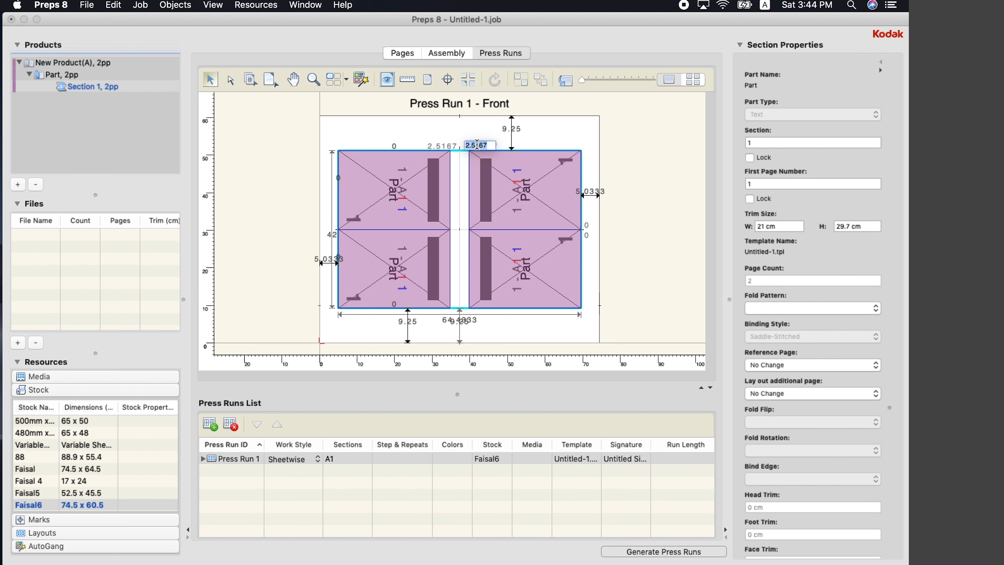
type("0.5")
key("Return")
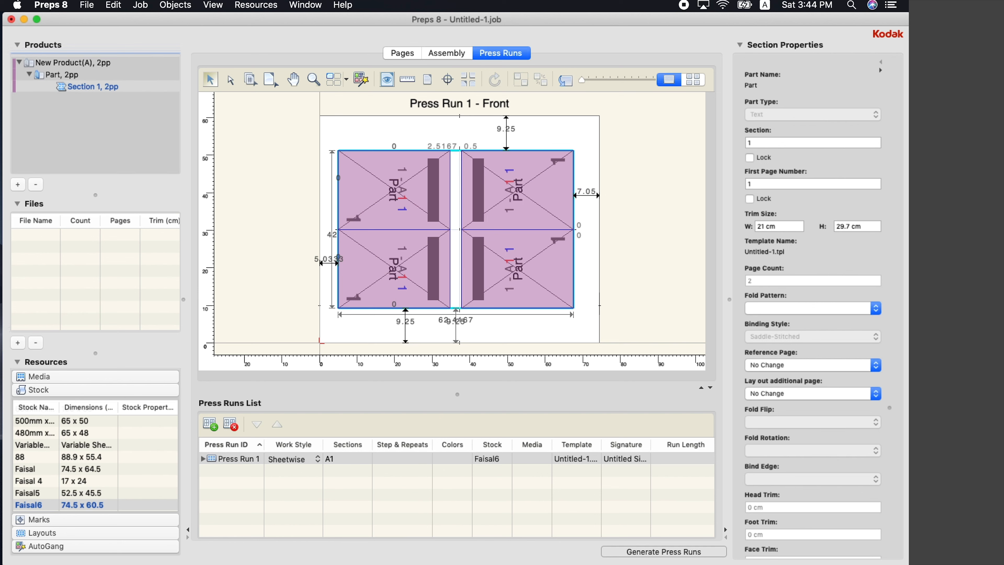
double_click(441, 146)
type("0.5")
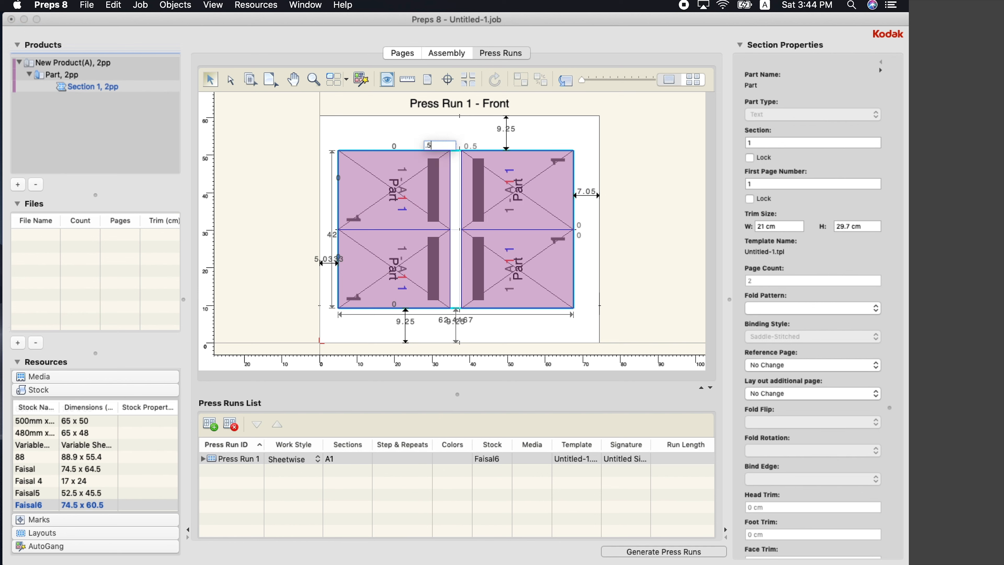
key("Return")
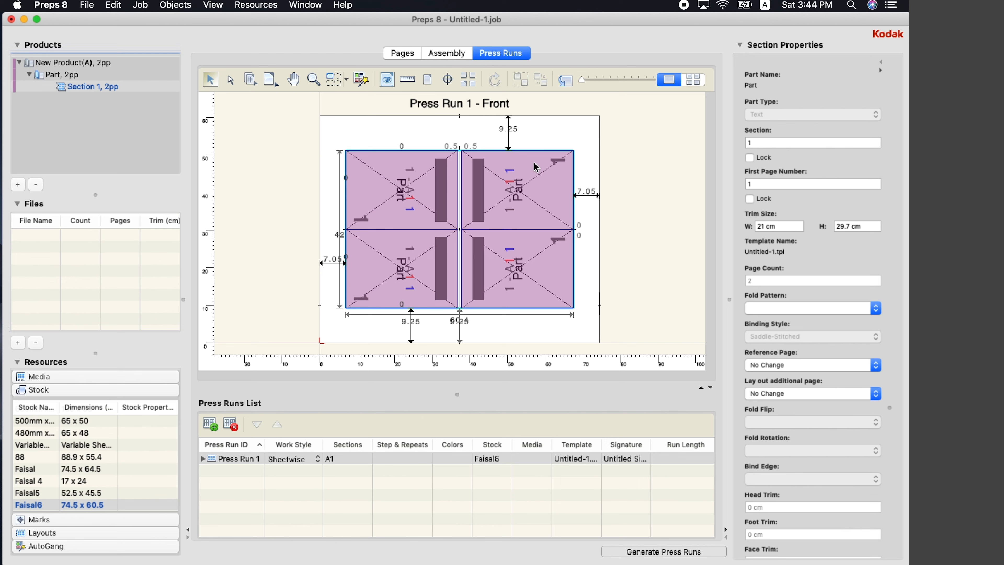
left_click(593, 230)
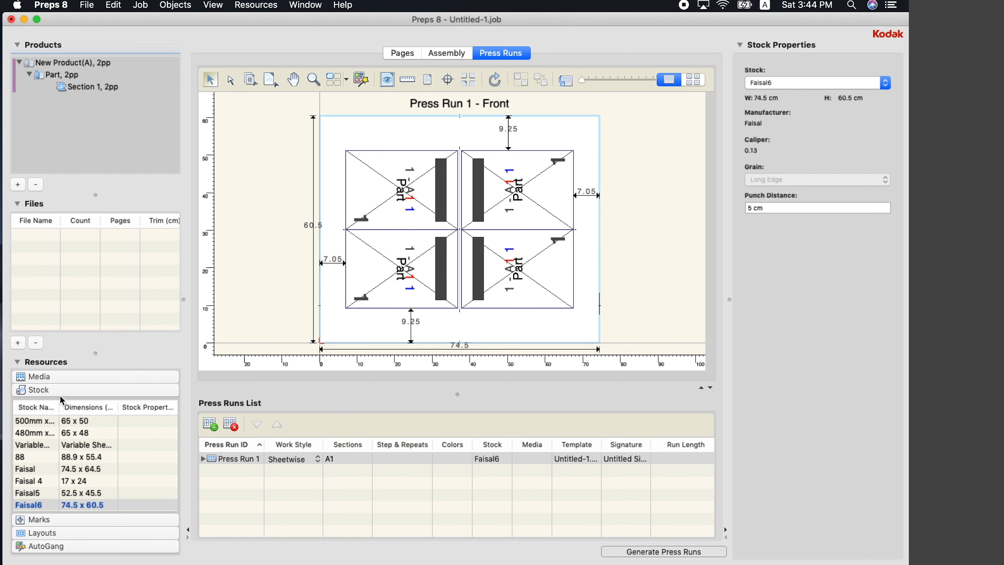
Place the Sample Group marks on the sheet and move the unlocked colour bar down from the top
left_click(46, 519)
left_click(60, 457)
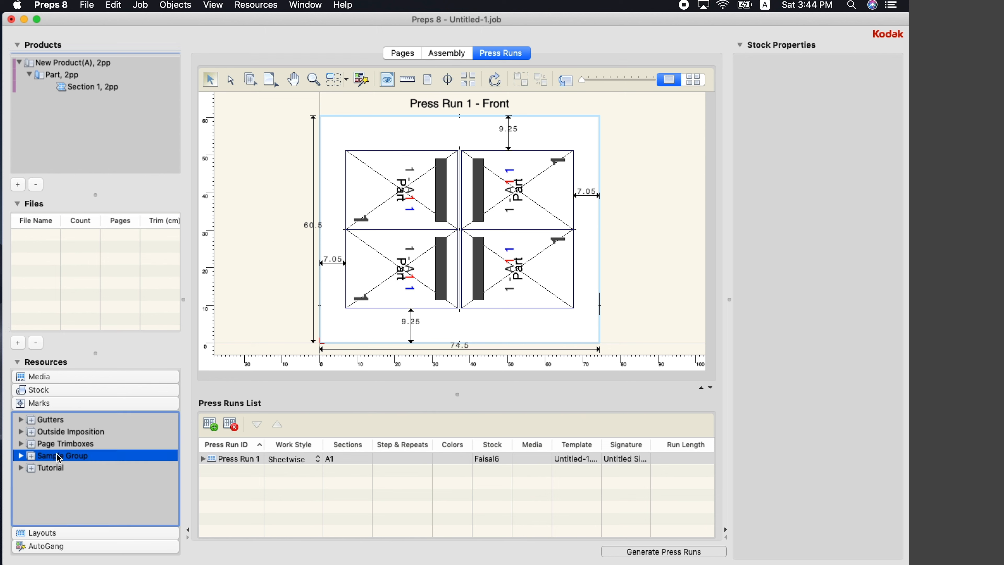
left_click_drag(60, 457, 413, 261)
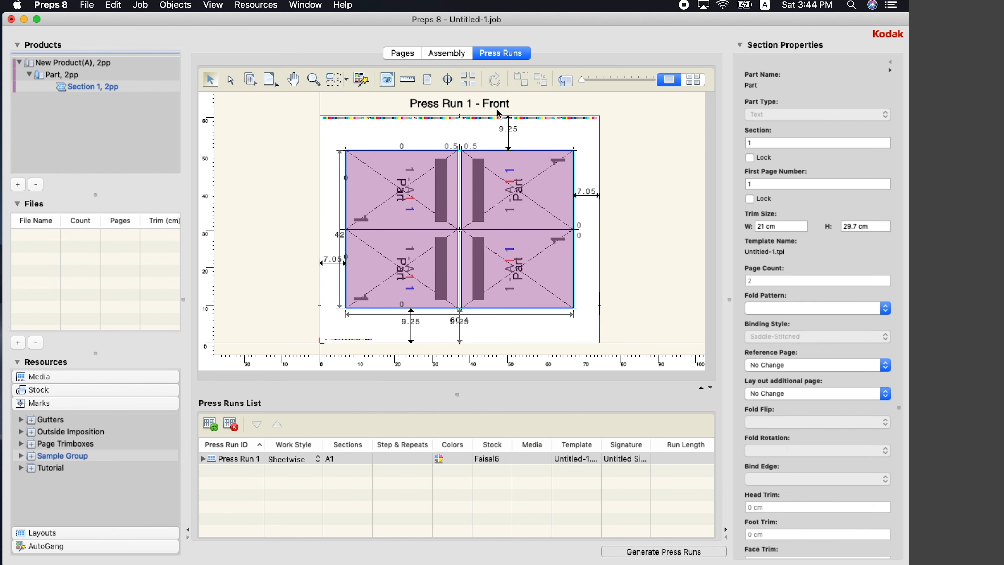
left_click(474, 118)
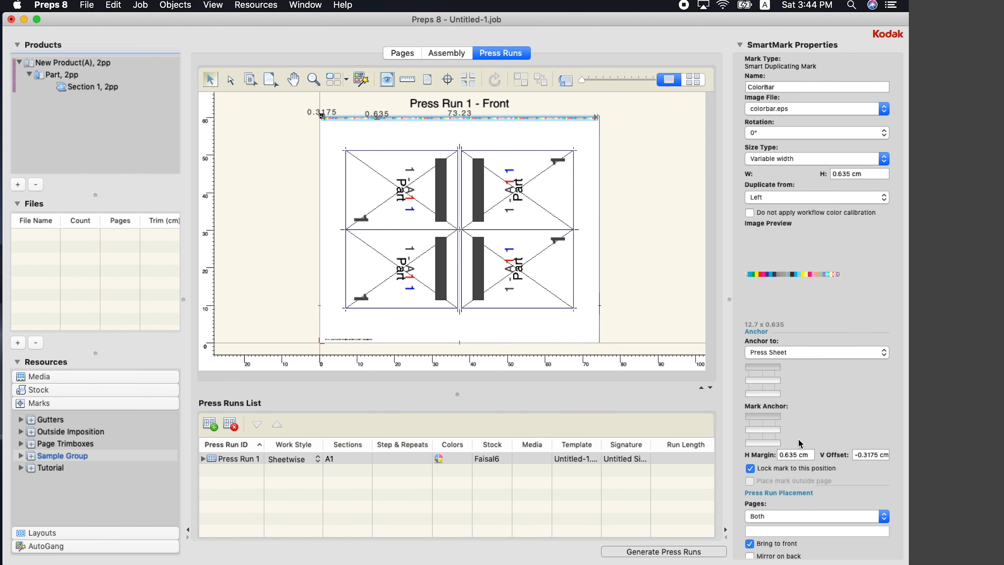
left_click(767, 470)
left_click_drag(462, 118, 470, 141)
left_click(626, 264)
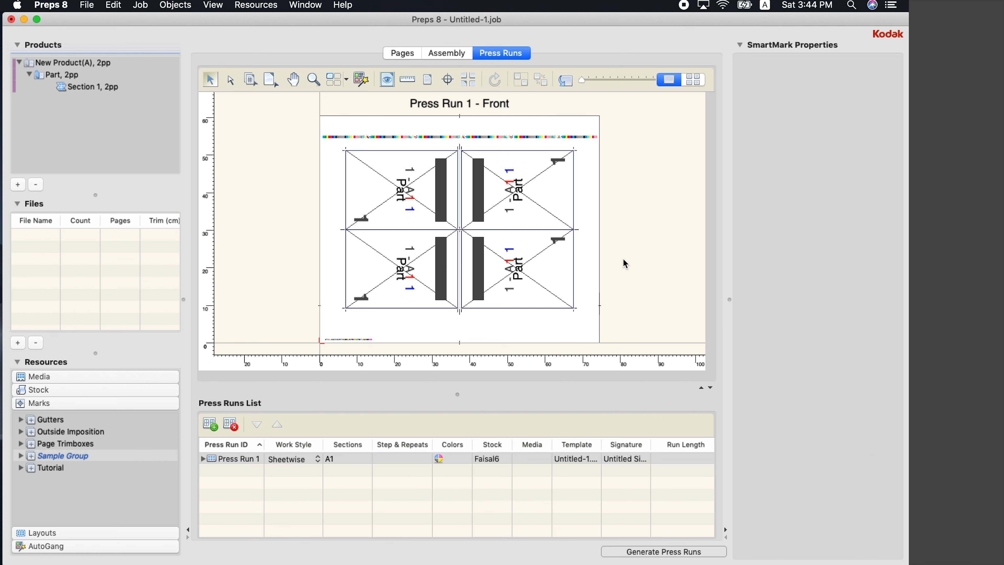
Set the margin below the pages to 6 cm
left_click(386, 254)
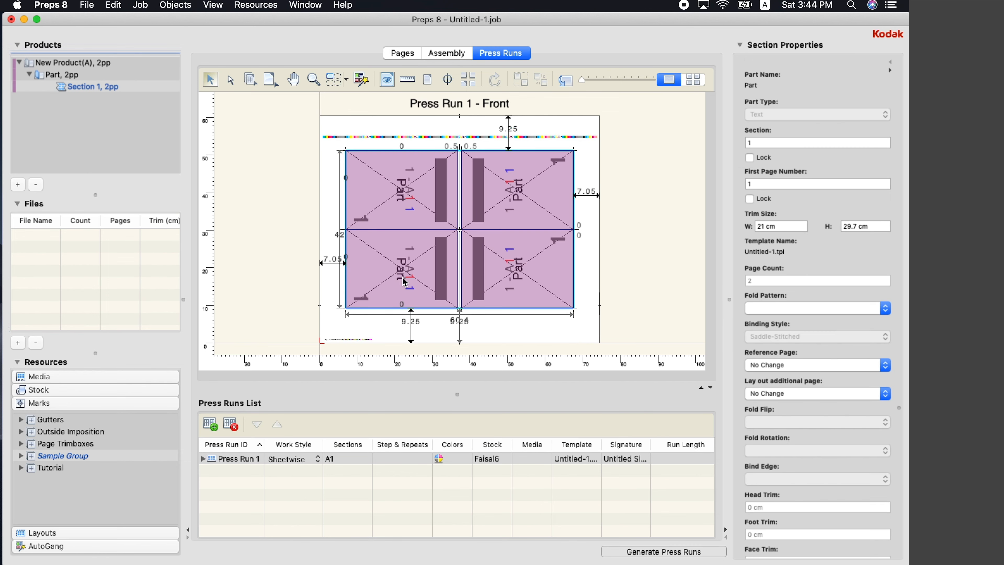
double_click(414, 320)
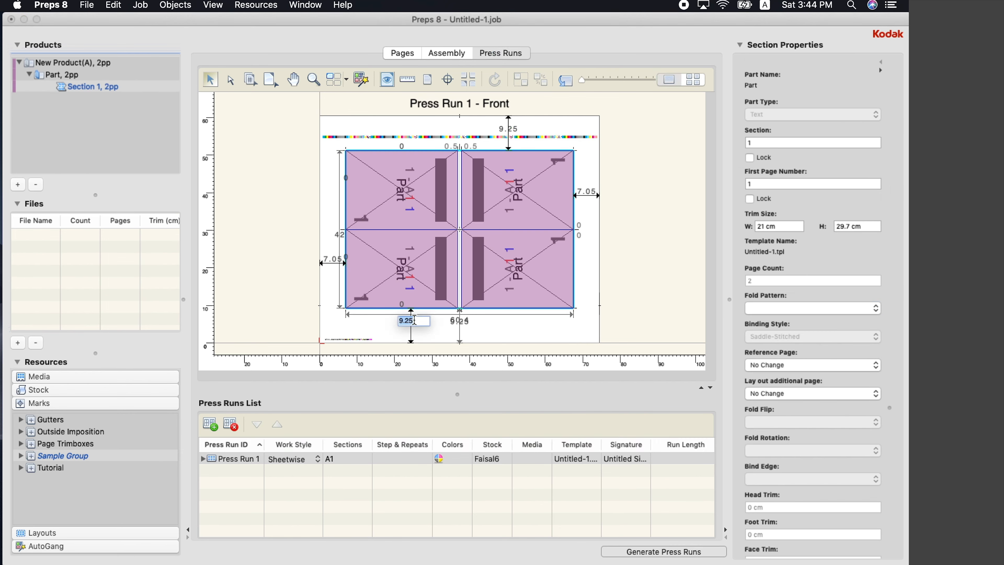
type("6")
key("Return")
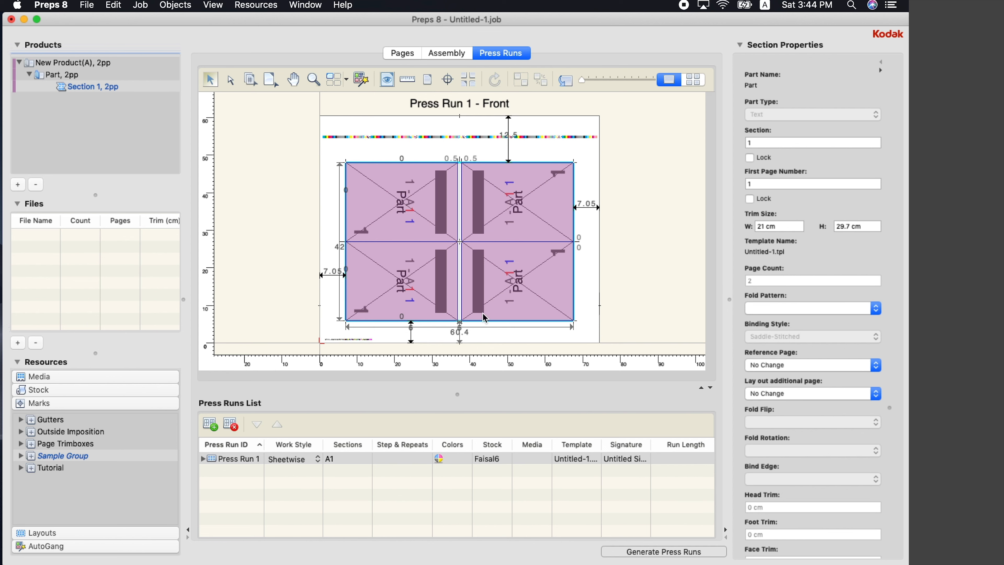
left_click(620, 271)
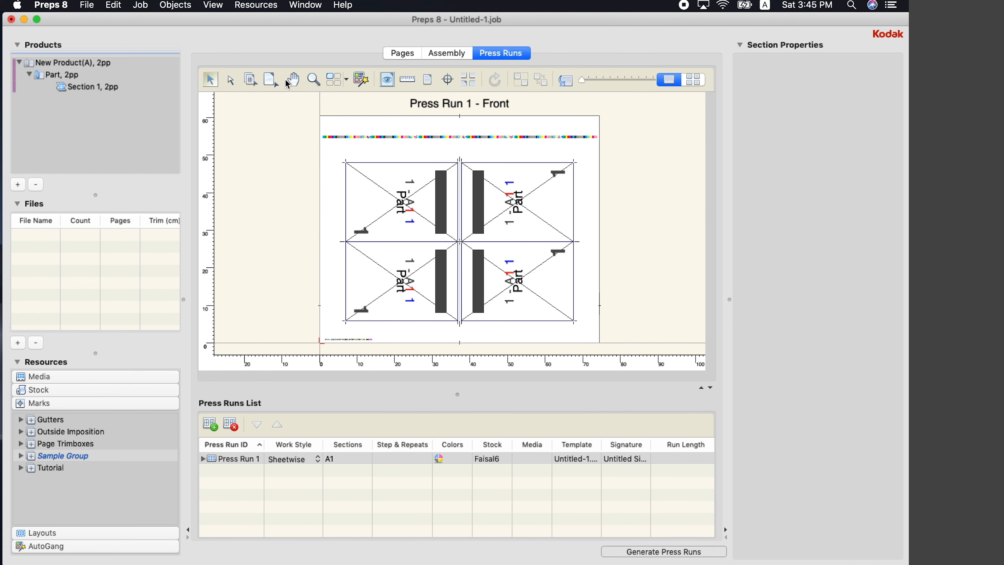
Switch to the Page Number tool and select its starting page number value
left_click(260, 81)
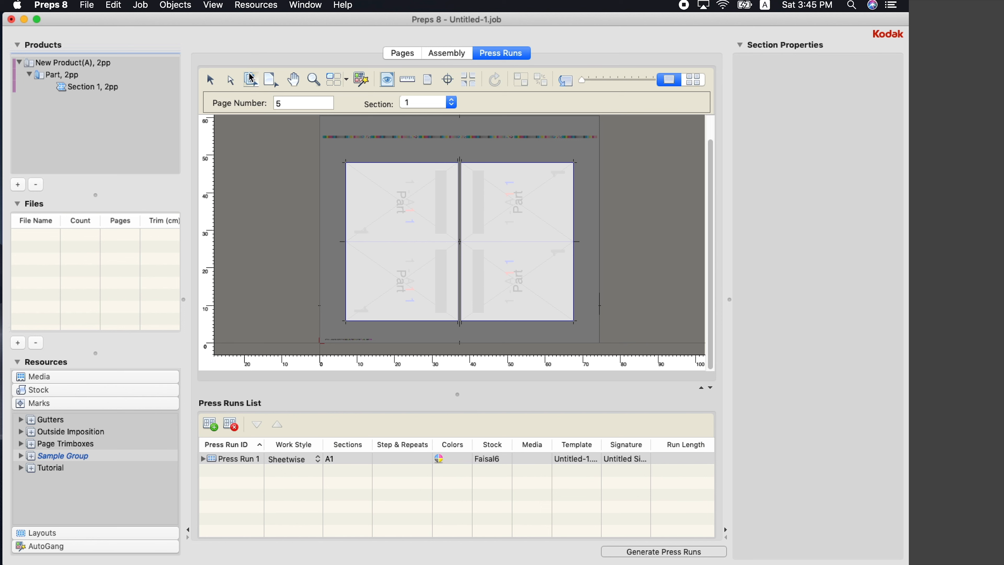
left_click(283, 102)
type("5")
key("Return")
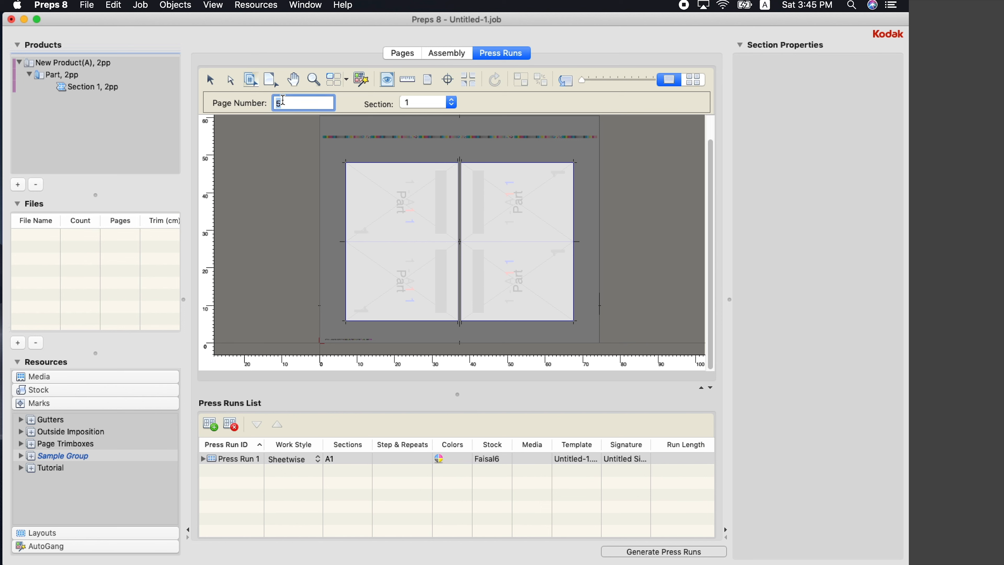
Start numbering at 1 and number the four sheet positions as pages 1, 4, 5 and 8
type("1")
key("Return")
left_click(535, 296)
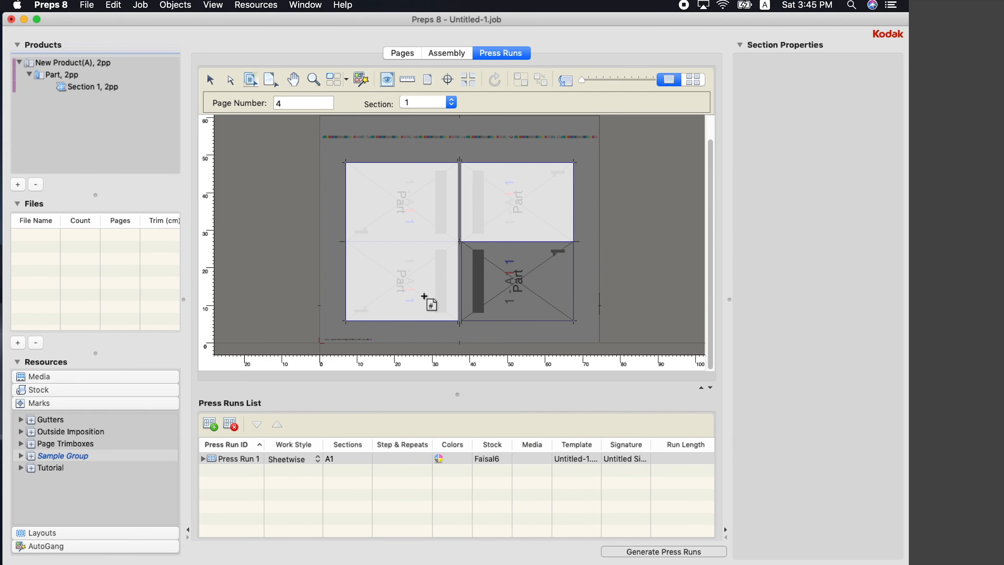
left_click(393, 270)
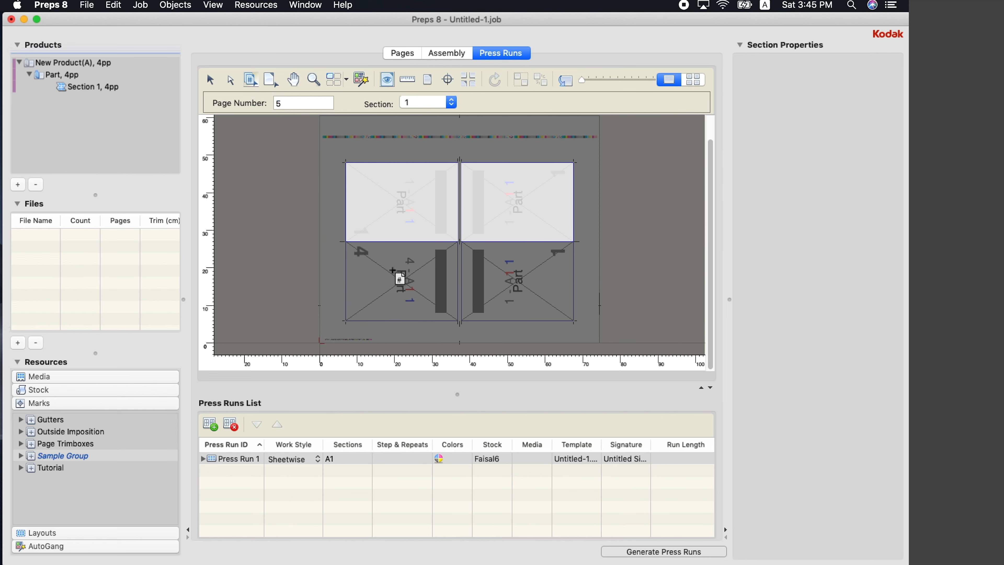
left_click(392, 210)
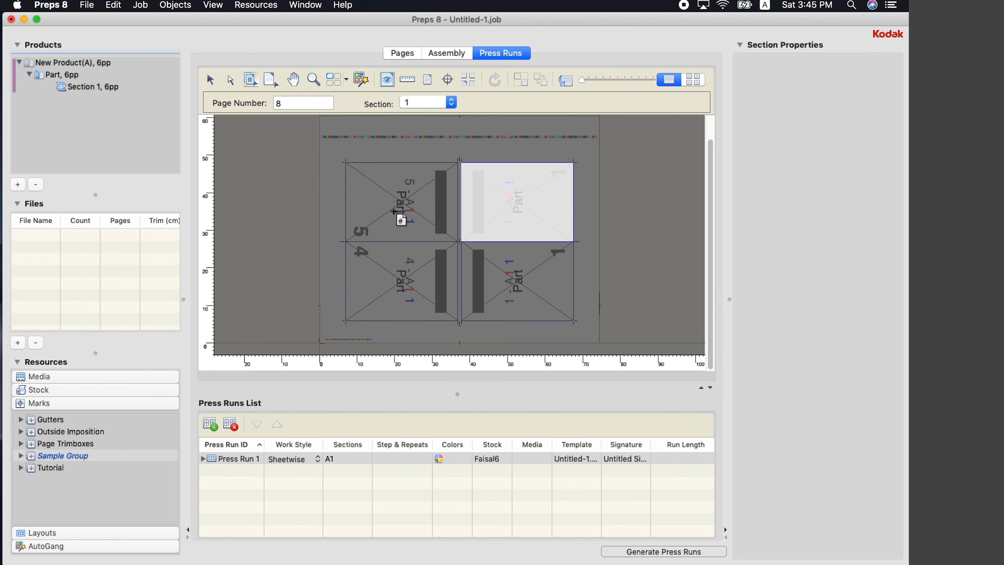
left_click(550, 192)
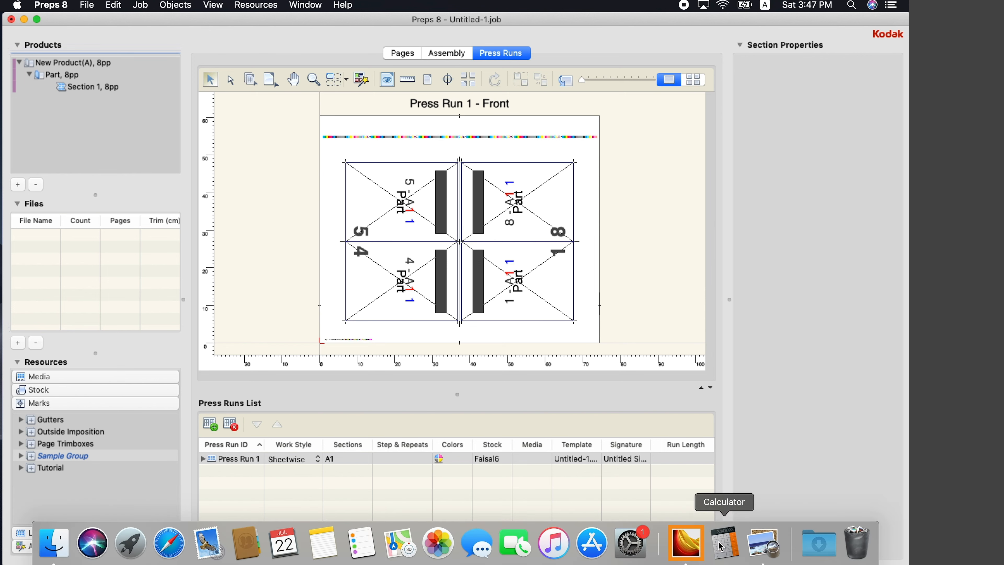
left_click(722, 548)
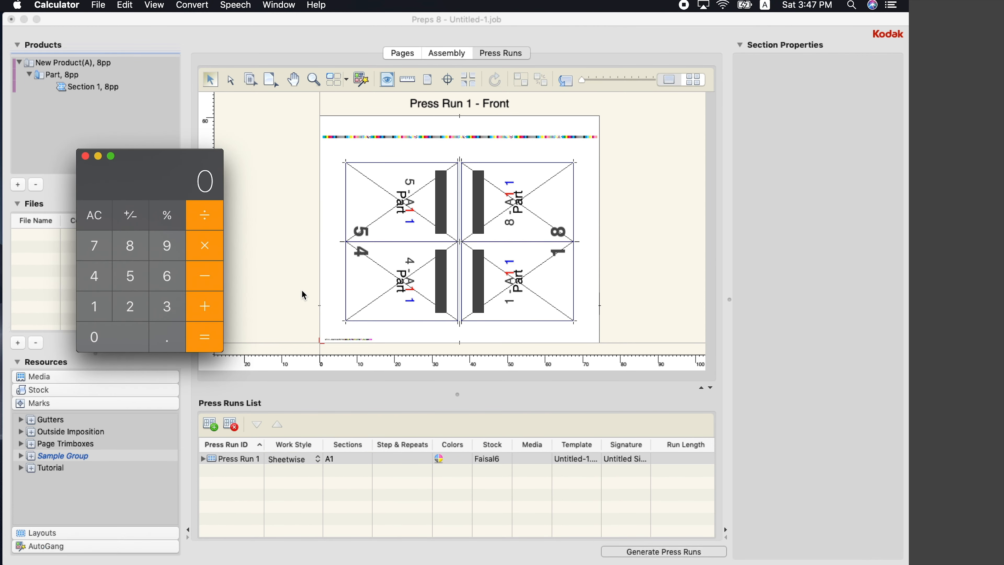
left_click_drag(149, 161, 296, 167)
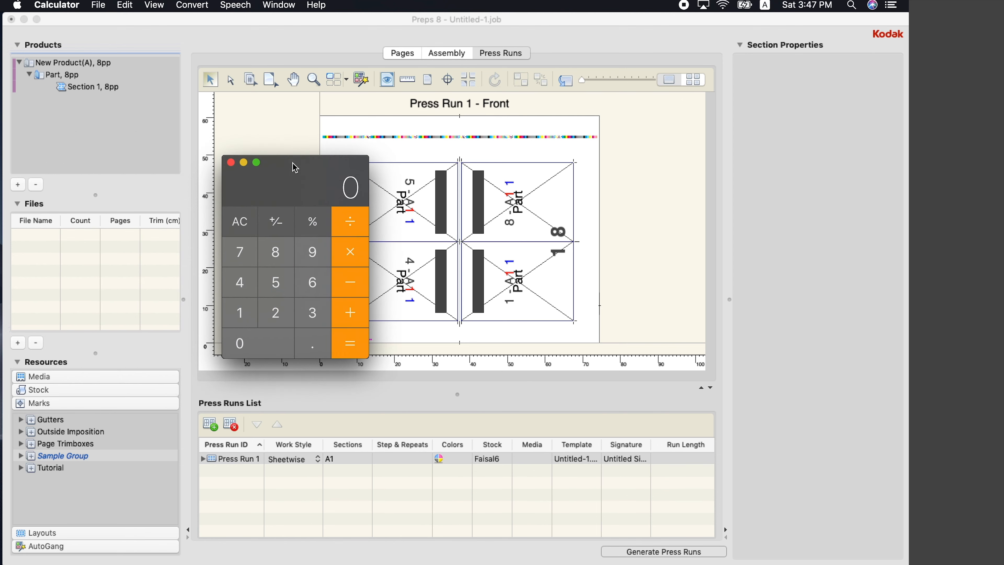
left_click(245, 316)
left_click(330, 282)
left_click_drag(294, 172, 181, 193)
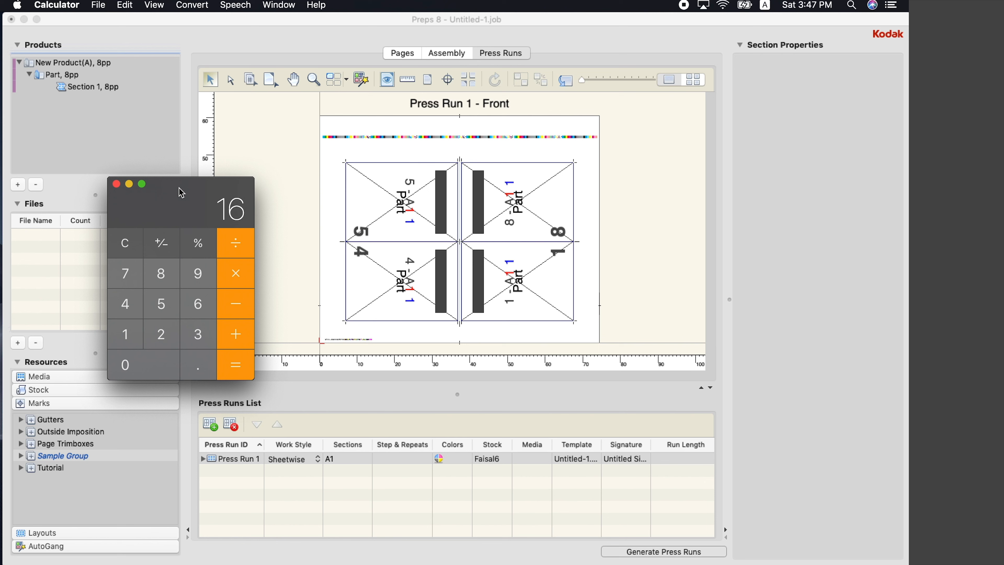
left_click(126, 243)
left_click(130, 340)
left_click(199, 313)
left_click(244, 244)
left_click(161, 272)
left_click(237, 374)
left_click(116, 185)
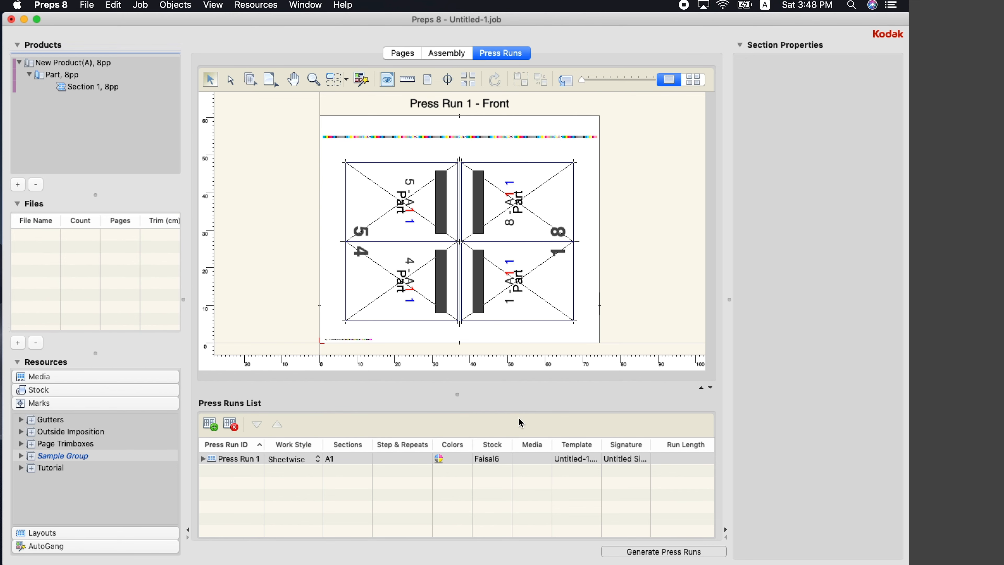
Duplicate Press Run 1's sheet into Press Run 2 (A2) and bring up the add-files dialog
left_click(249, 460)
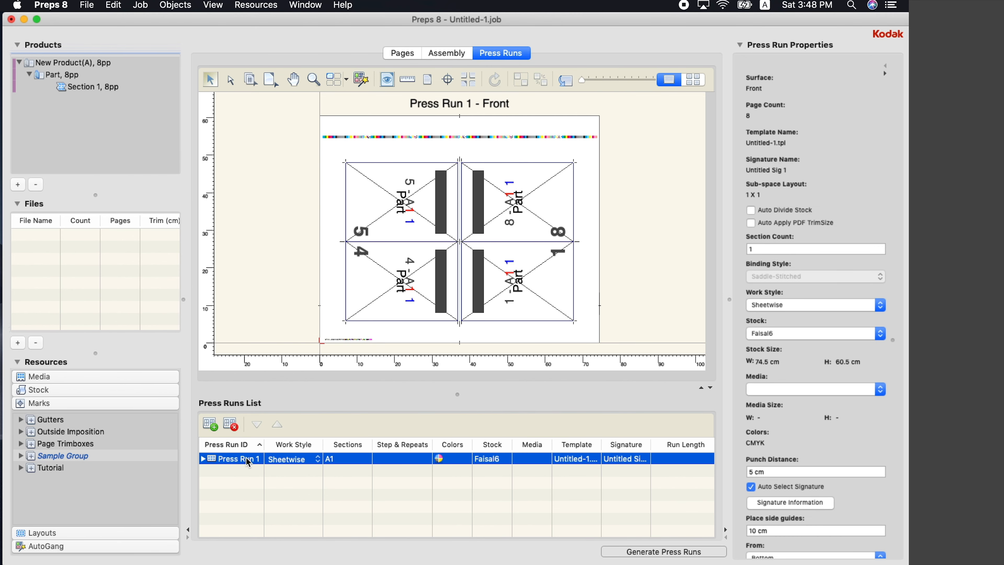
left_click(212, 425)
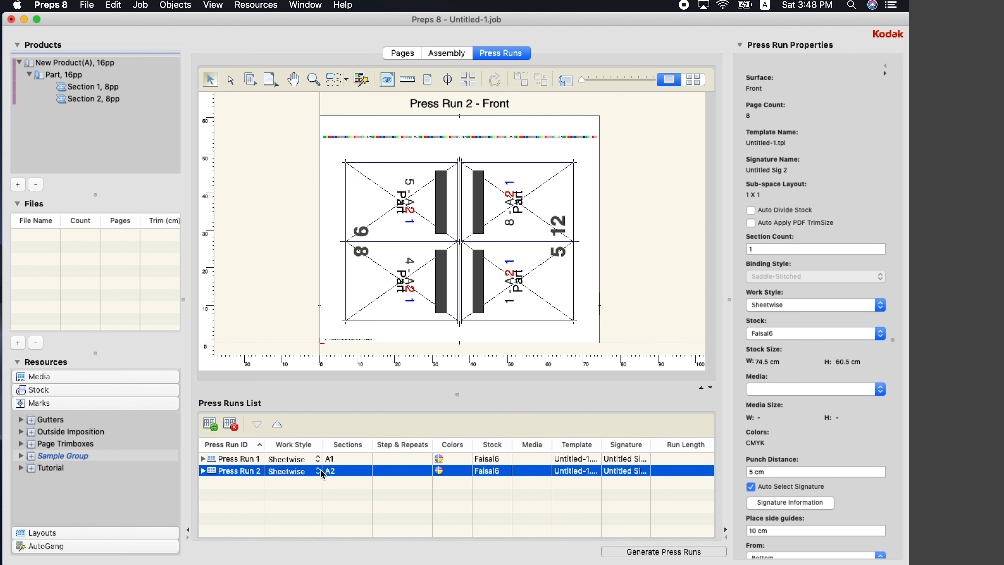
left_click(258, 460)
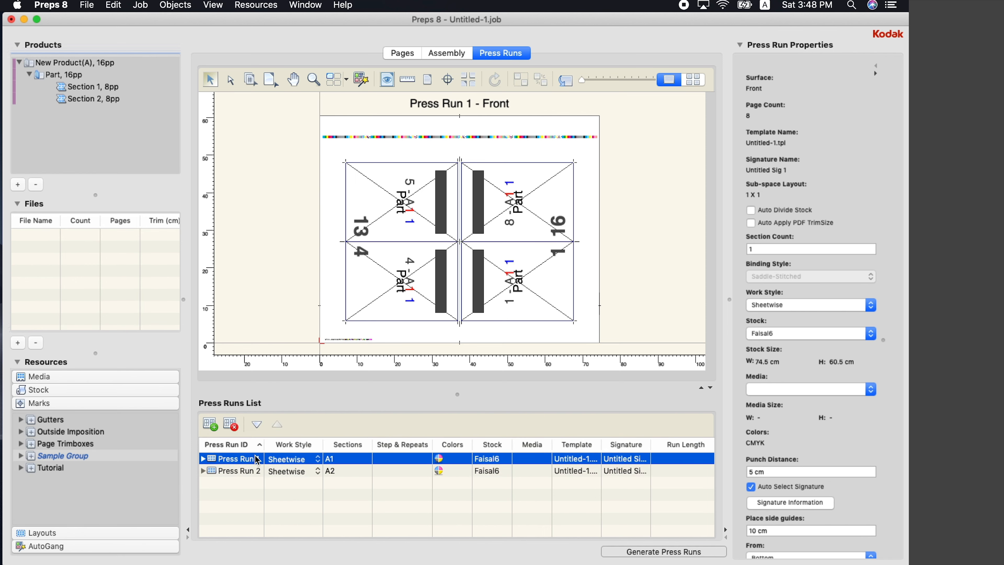
left_click(18, 342)
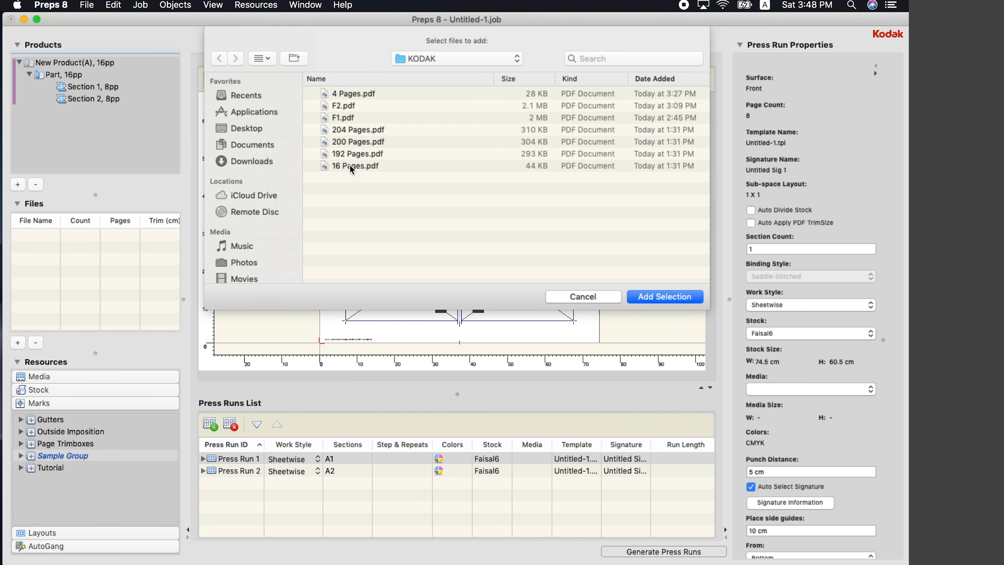
Add 16 Pages.pdf to the job and drag it onto the 2x2 press sheet
left_click(350, 165)
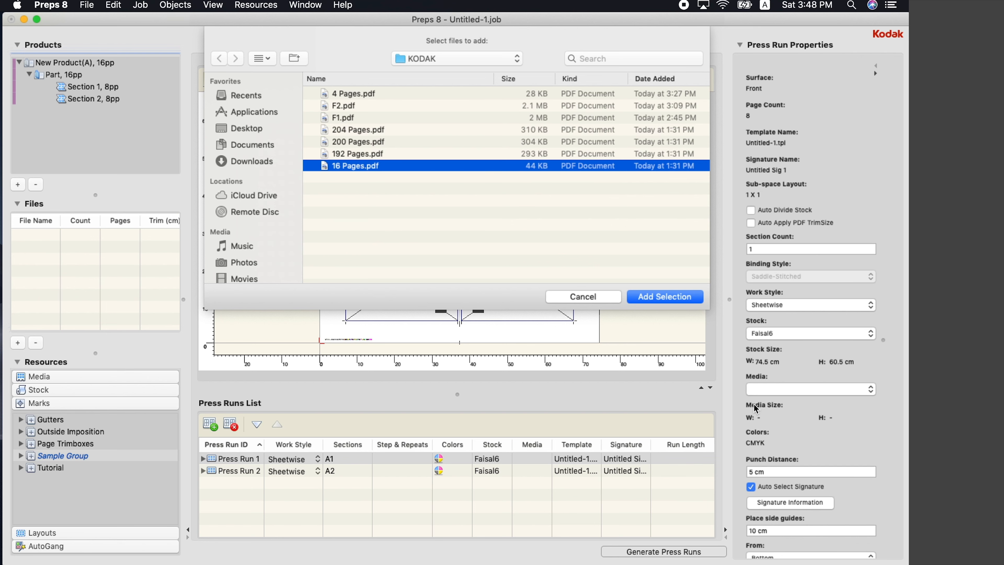
left_click(666, 299)
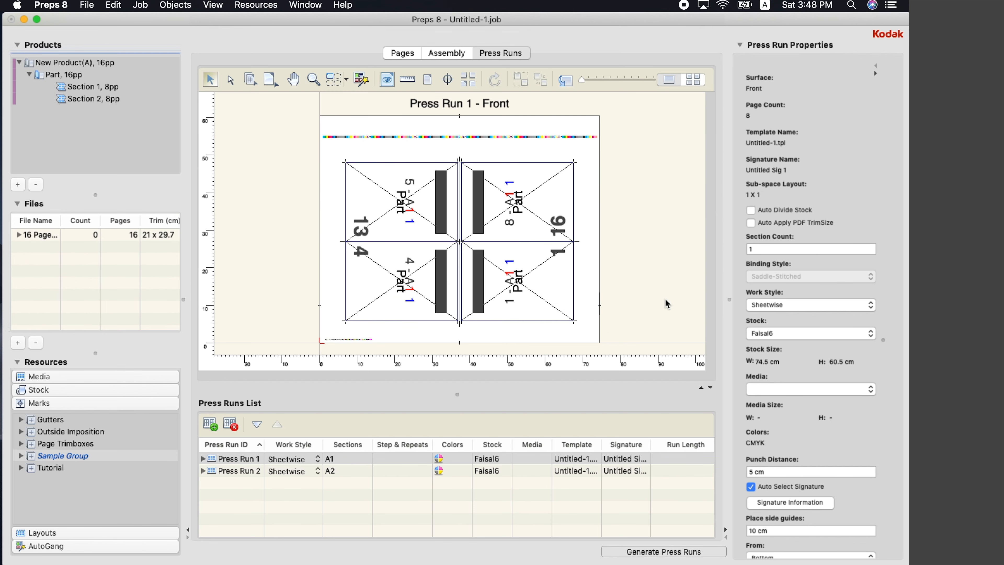
left_click(34, 236)
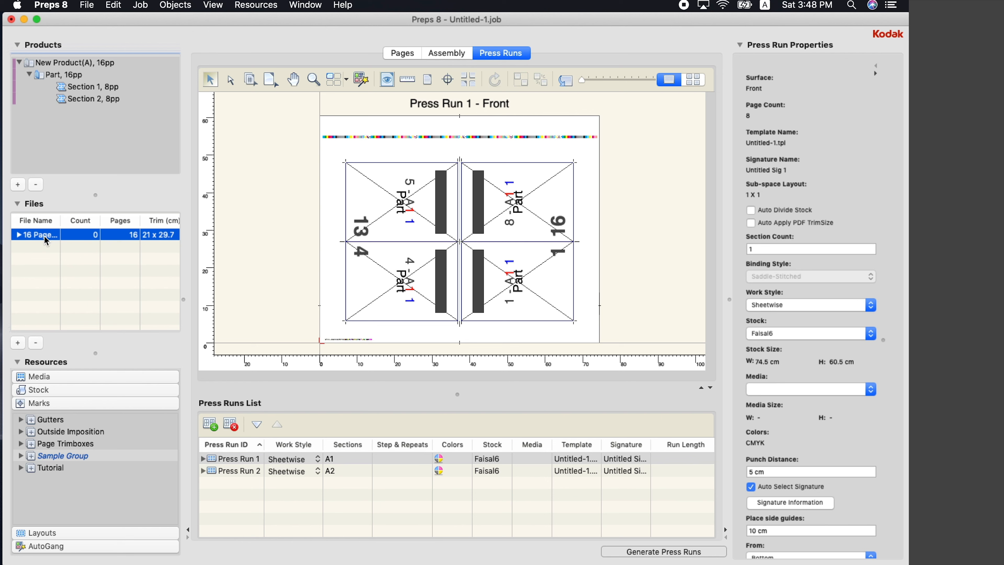
left_click_drag(44, 235, 514, 297)
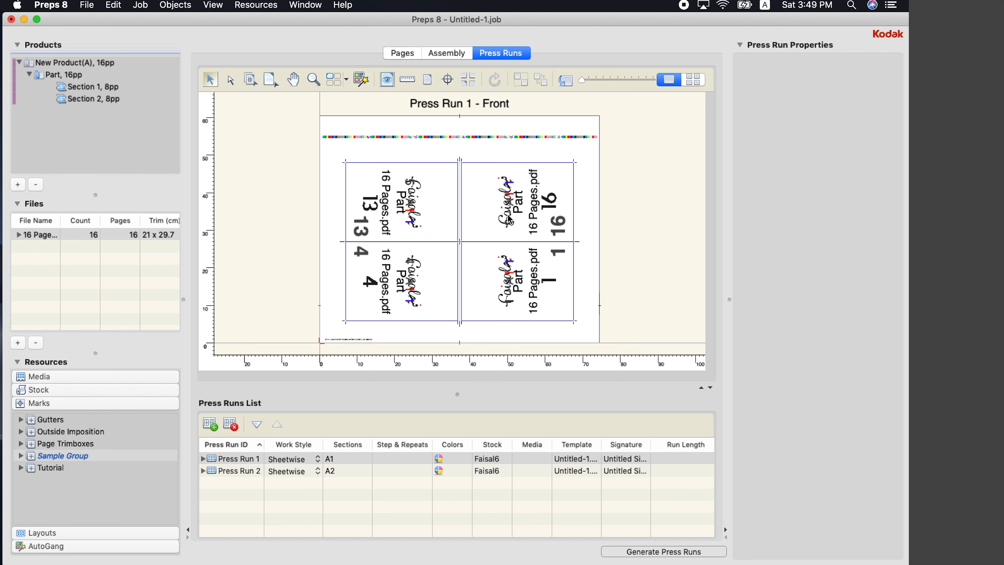
Print the press runs with PDF kept as the output destination
left_click(81, 5)
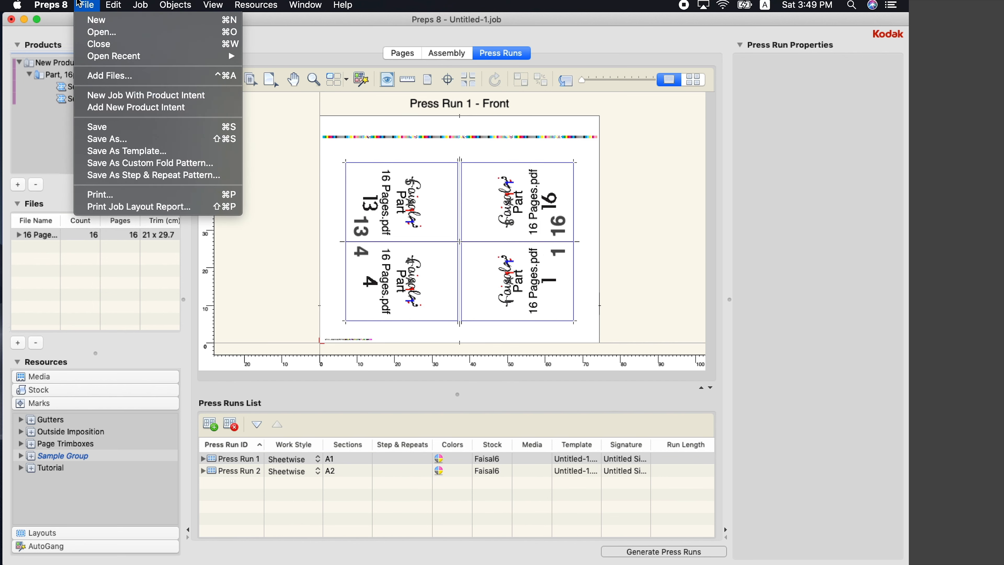
left_click(126, 197)
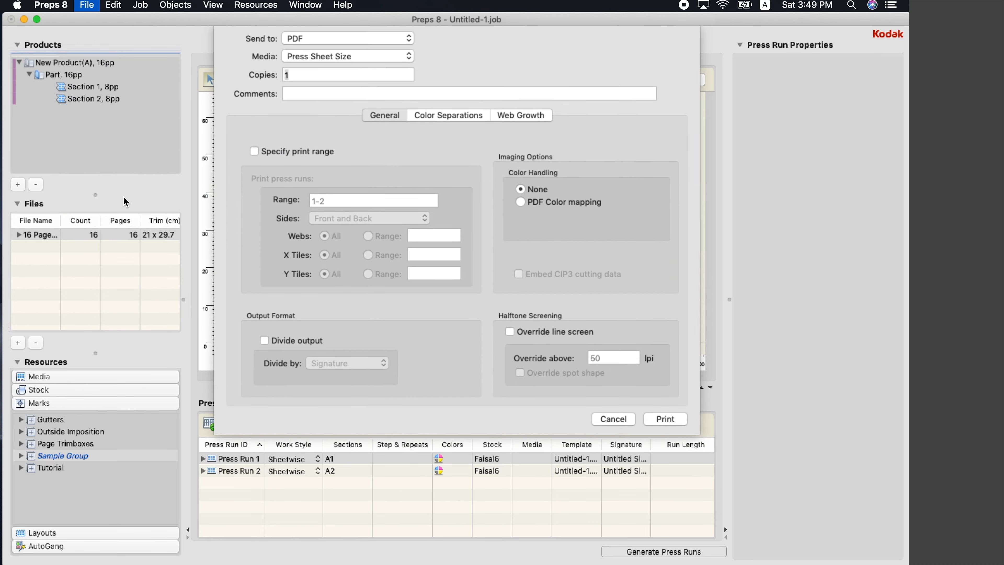
left_click(345, 93)
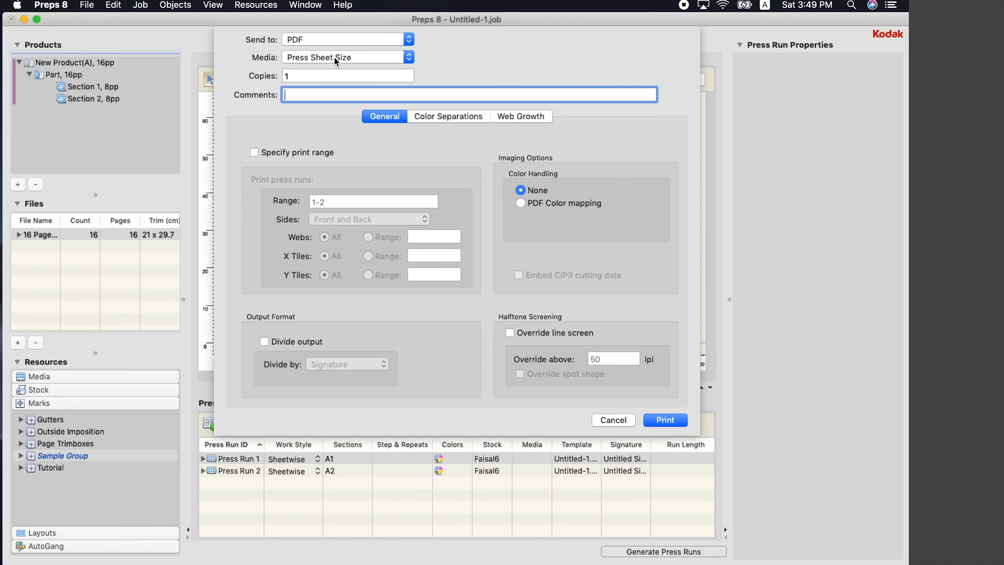
left_click(322, 39)
left_click(504, 43)
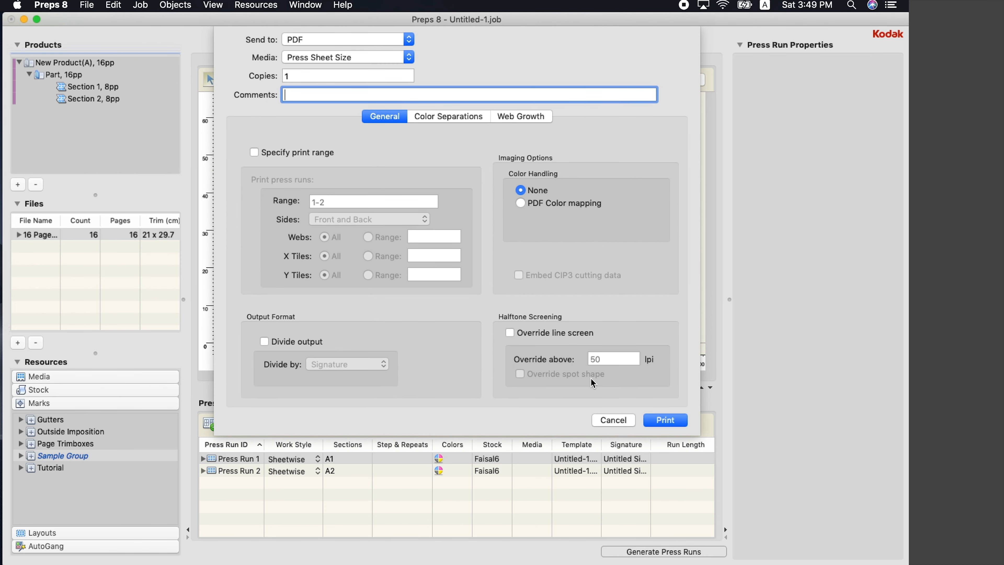
left_click(674, 422)
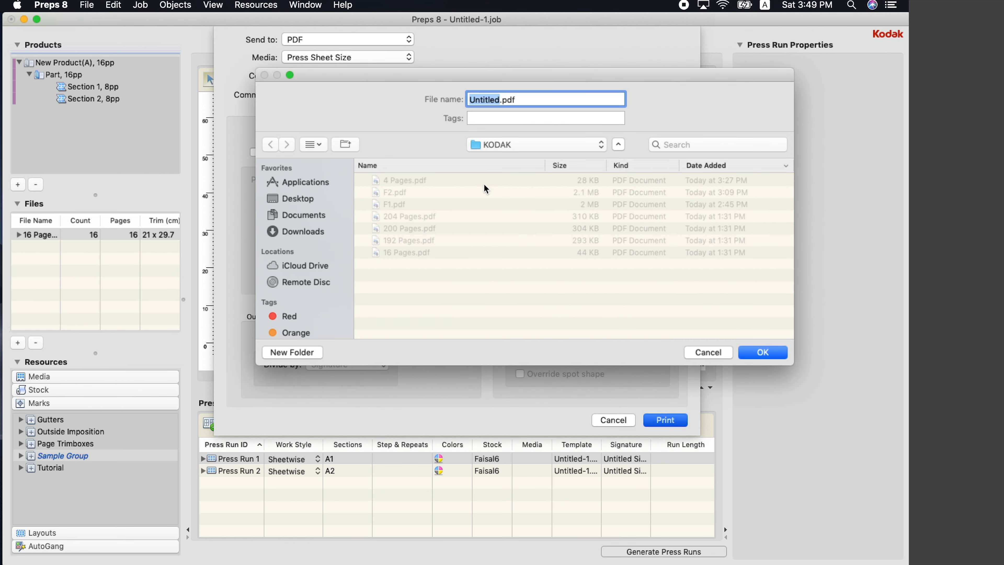
Save the printed output as F3.pdf in the KODAK folder
left_click(406, 195)
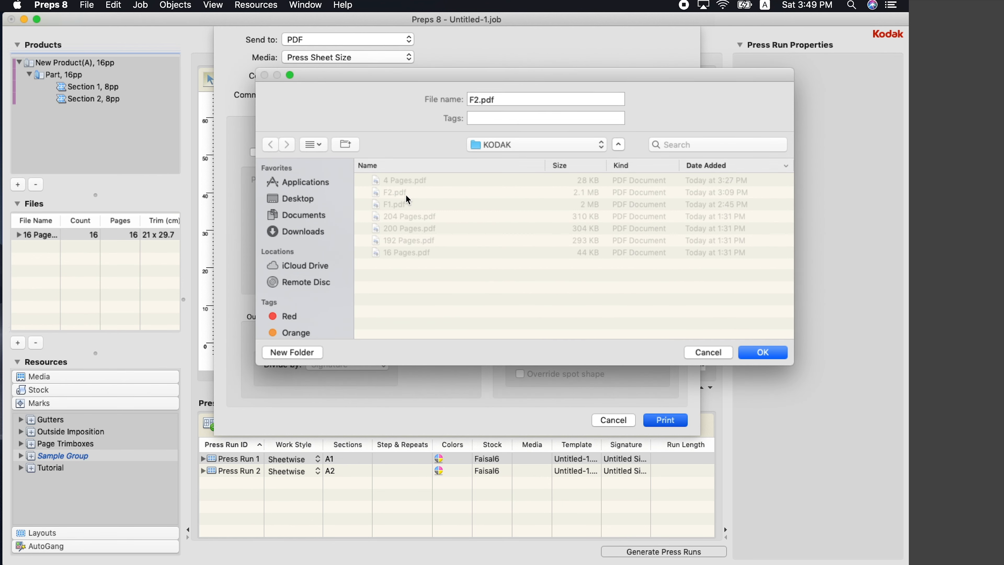
left_click(479, 98)
key("BackSpace")
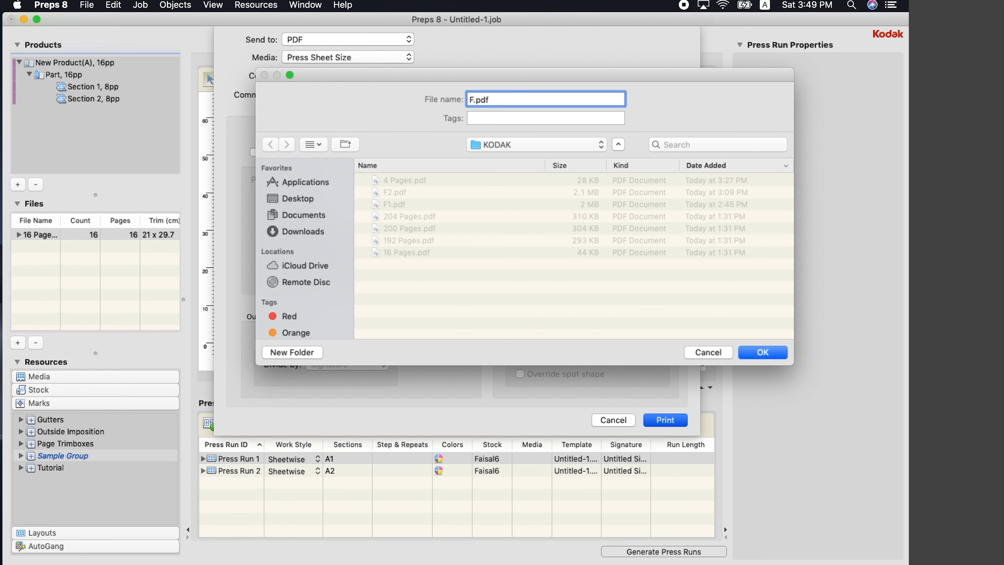
type("3")
left_click(750, 353)
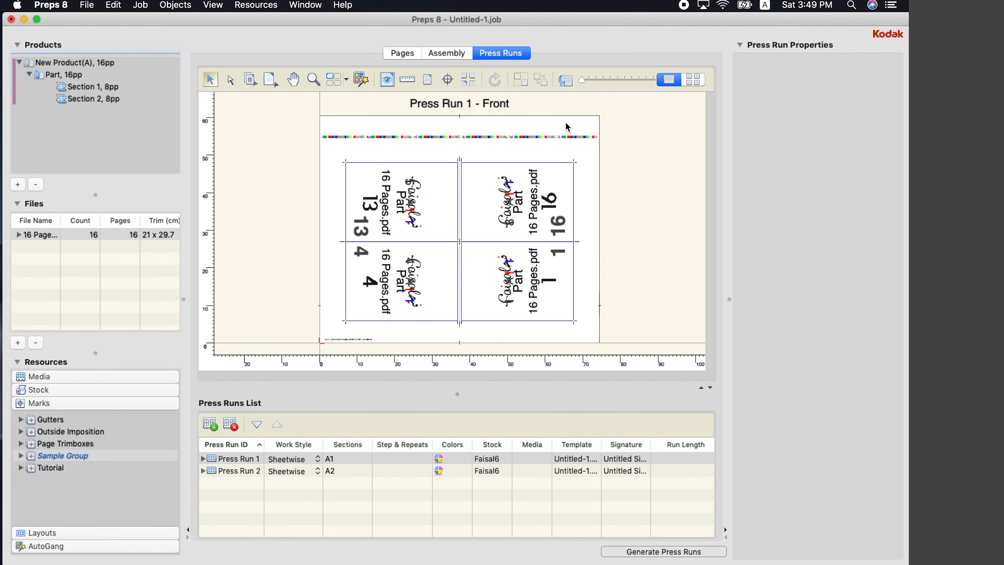
mouse_move(212, 564)
left_click(55, 545)
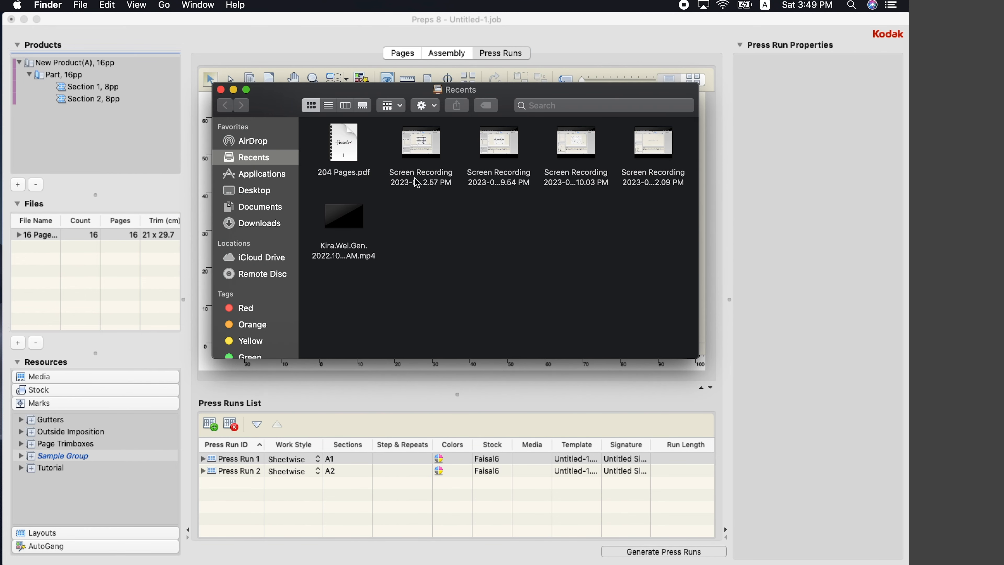
left_click(263, 194)
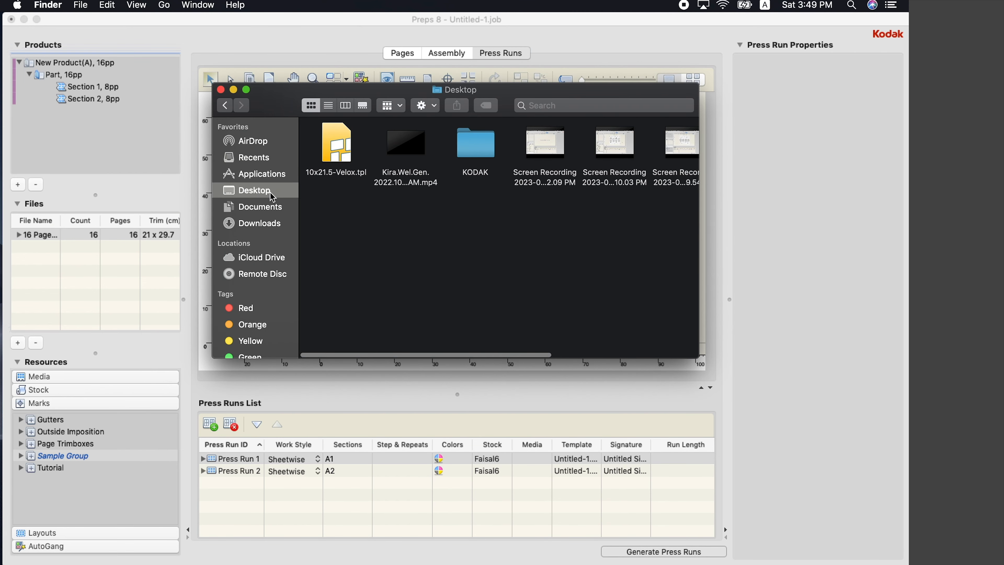
double_click(490, 150)
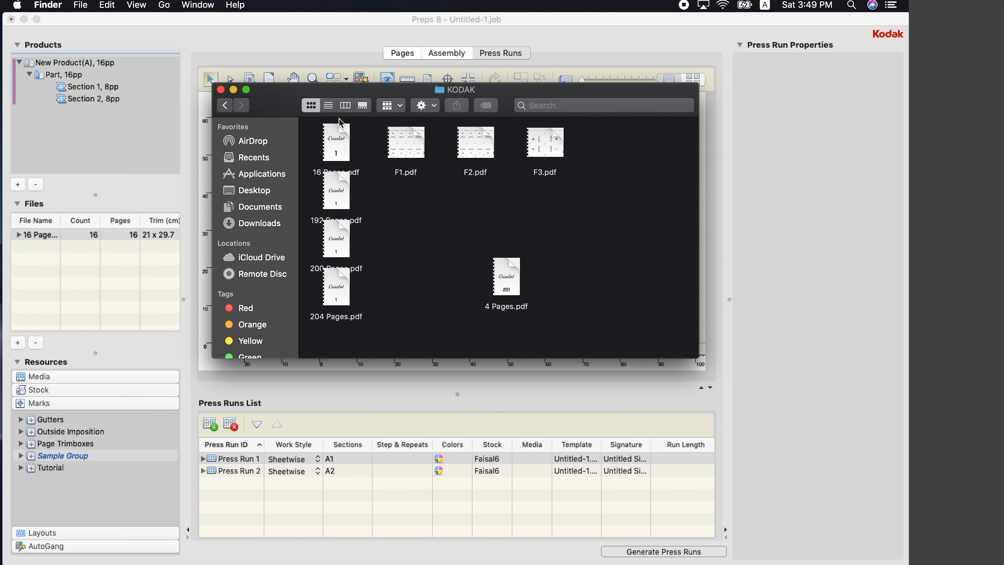
left_click(328, 105)
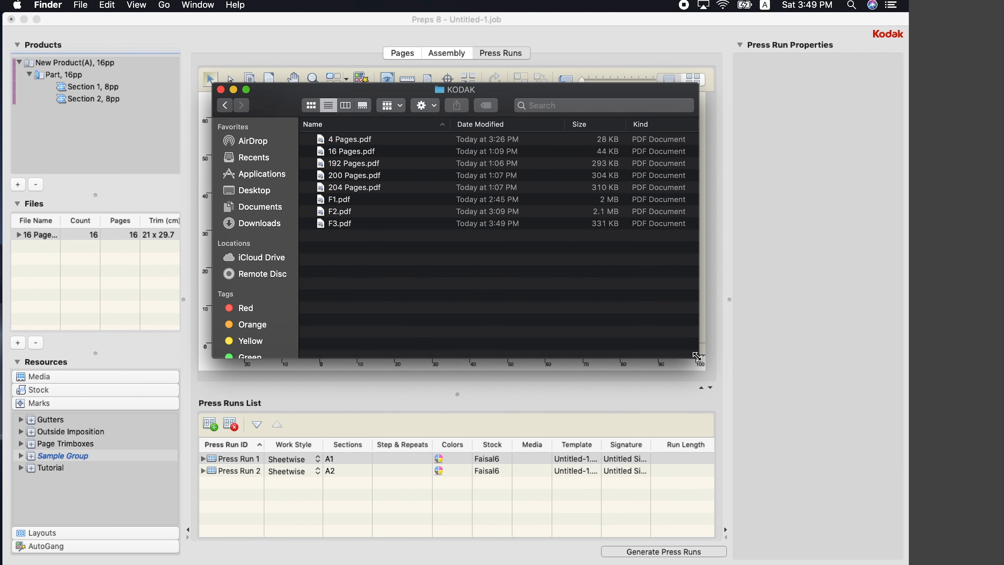
left_click_drag(698, 358, 774, 419)
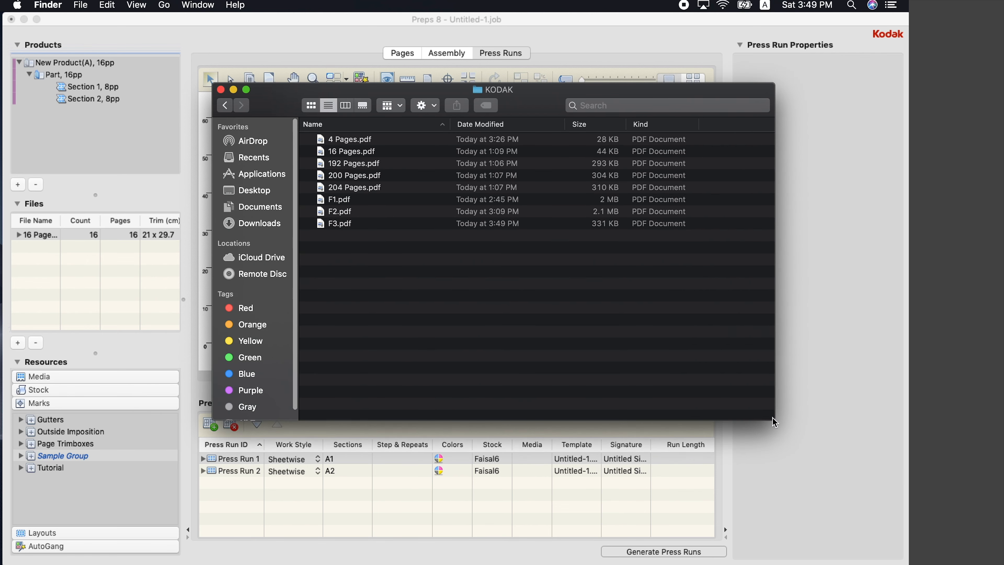
left_click(392, 223)
key("space")
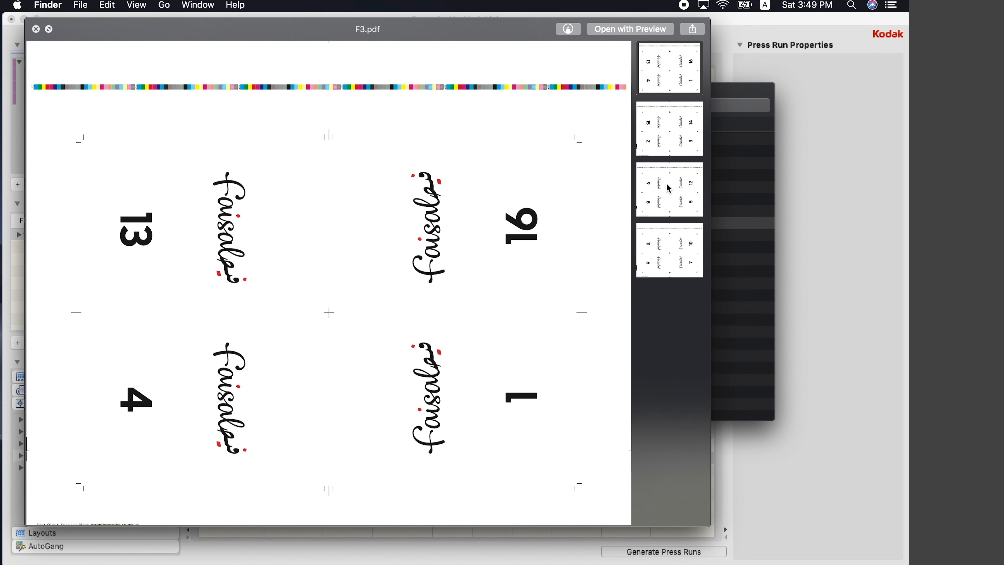
left_click(673, 189)
left_click(671, 67)
left_click(671, 129)
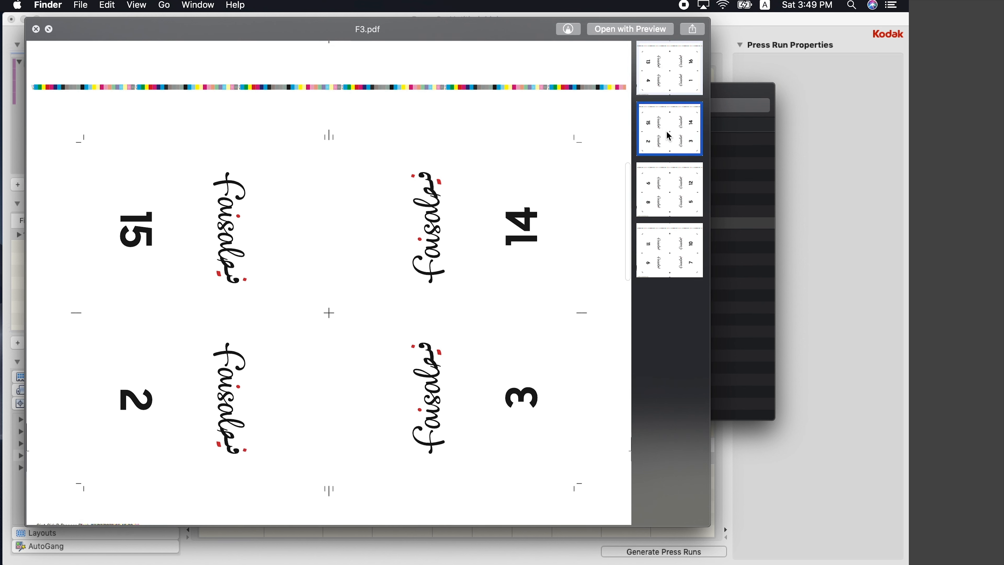
left_click(668, 189)
left_click(670, 241)
left_click(676, 172)
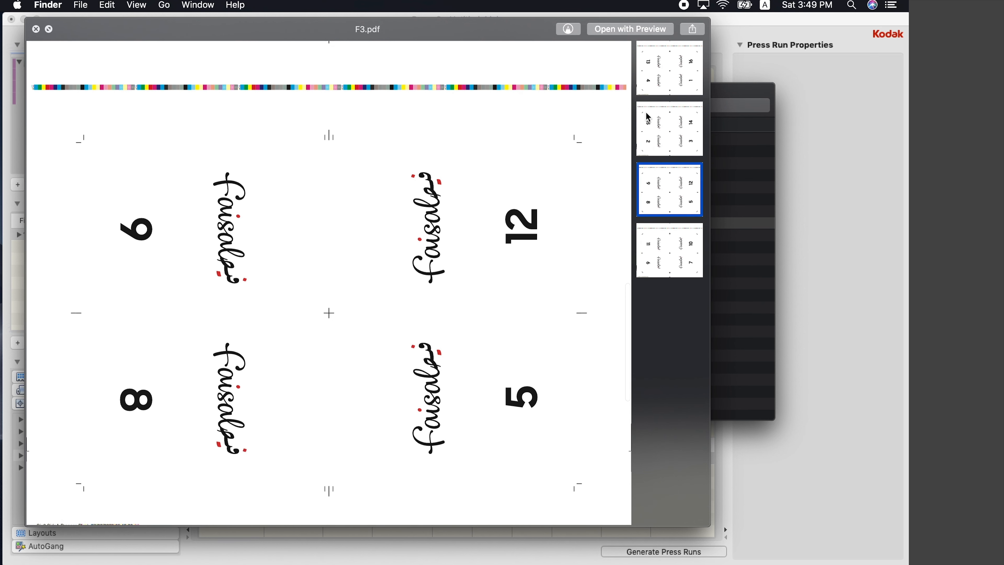
left_click(648, 118)
left_click(652, 81)
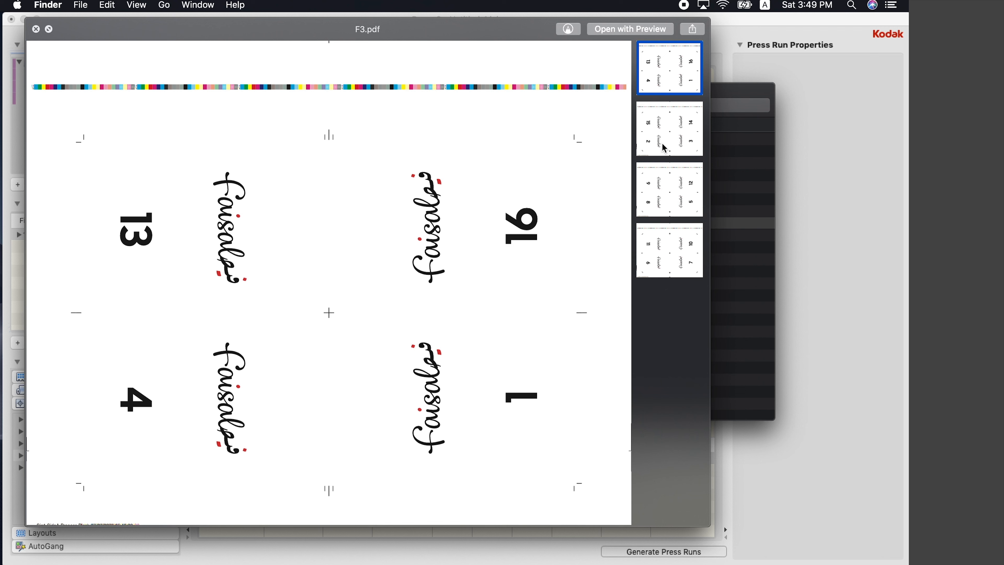
left_click(665, 154)
left_click(664, 193)
left_click(671, 258)
left_click(668, 211)
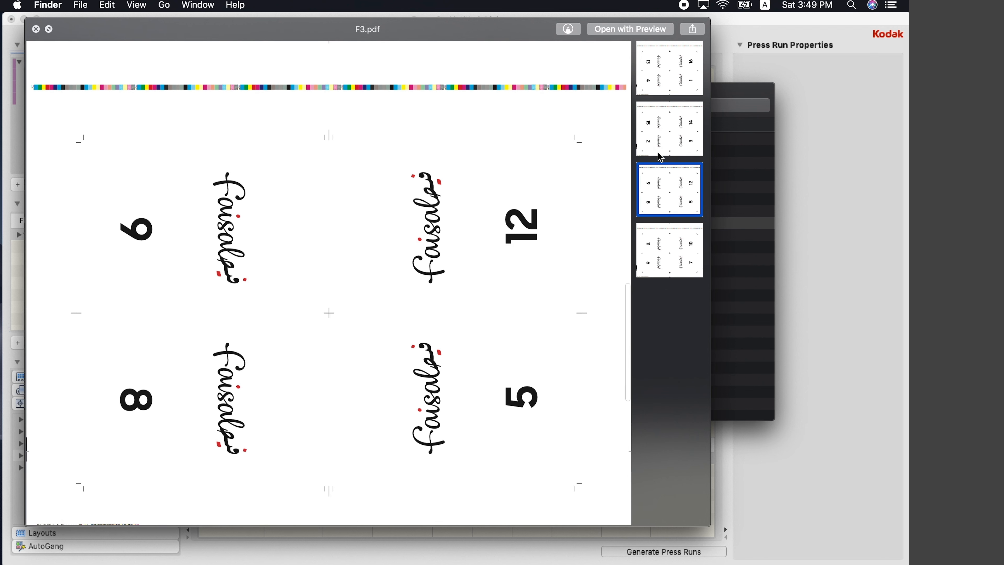
left_click(660, 138)
left_click(652, 80)
left_click(658, 171)
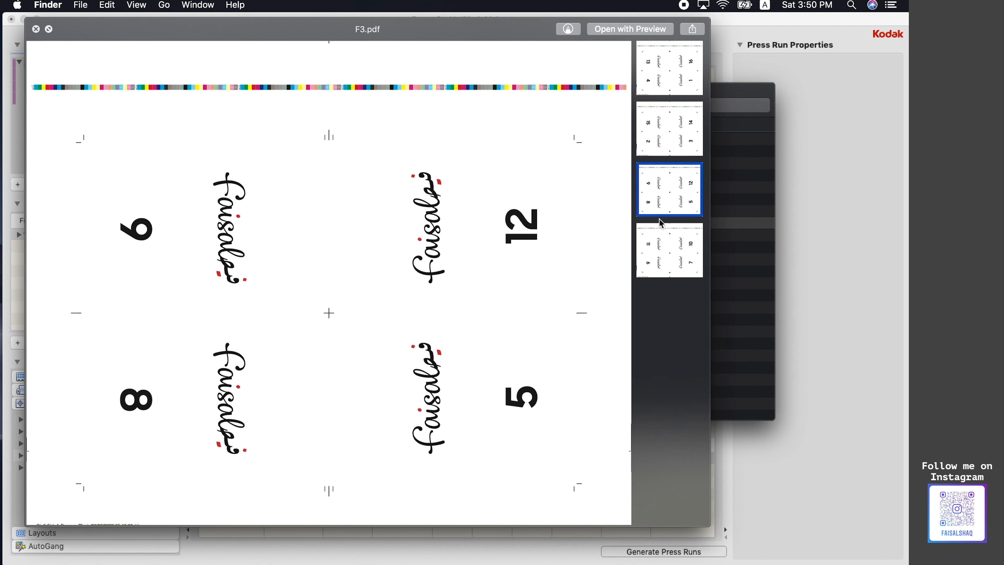
left_click(659, 267)
left_click(36, 29)
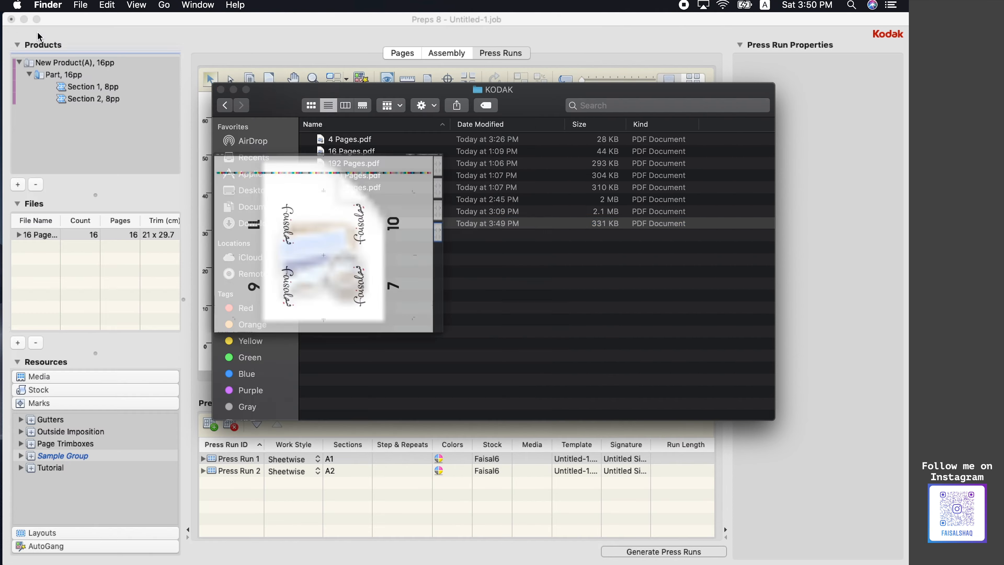
left_click(337, 84)
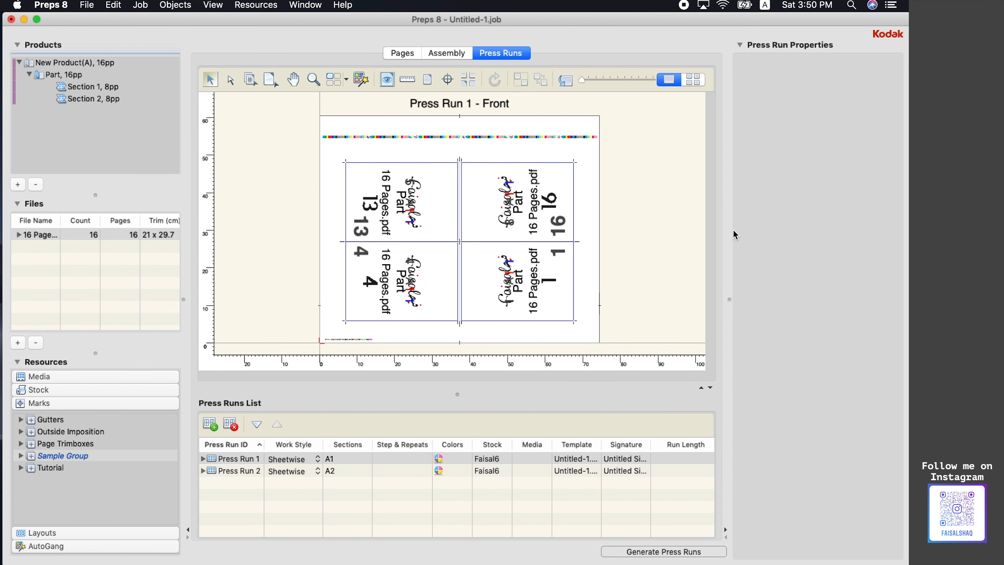